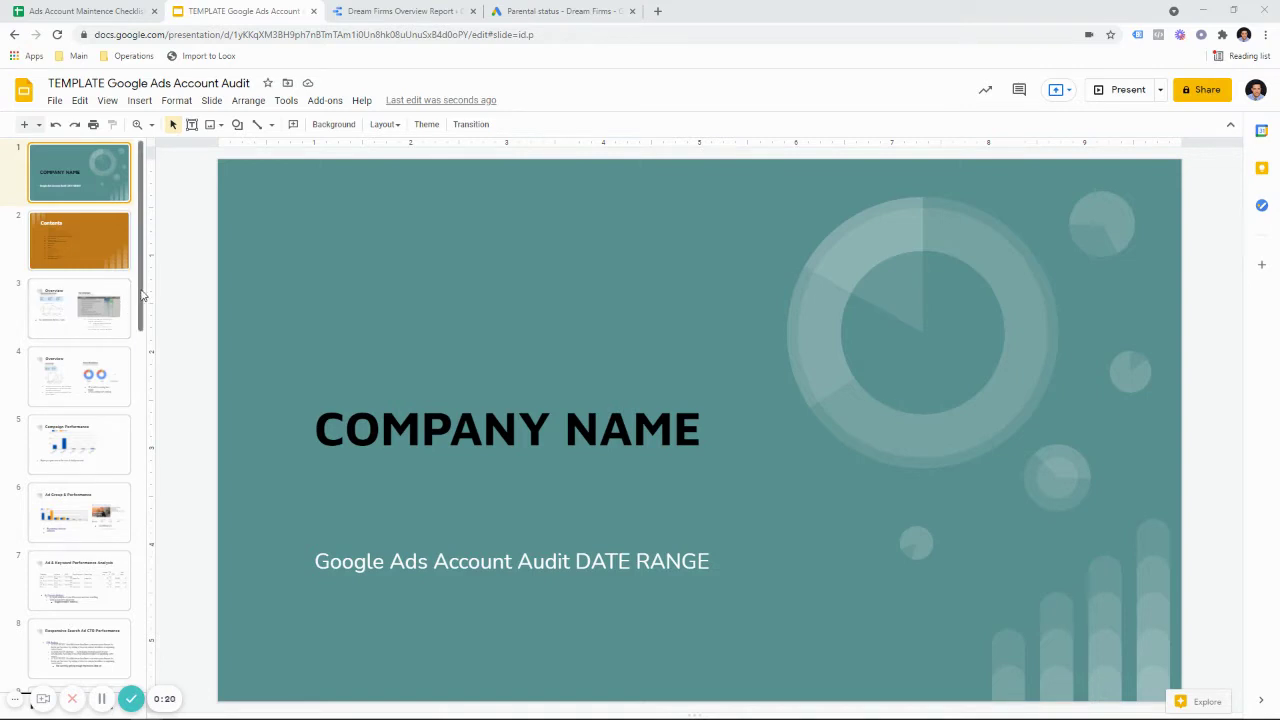
View the Contents slide, then return to the COMPANY NAME title slide
{"action": "left_click", "coordinate": [97, 224]}
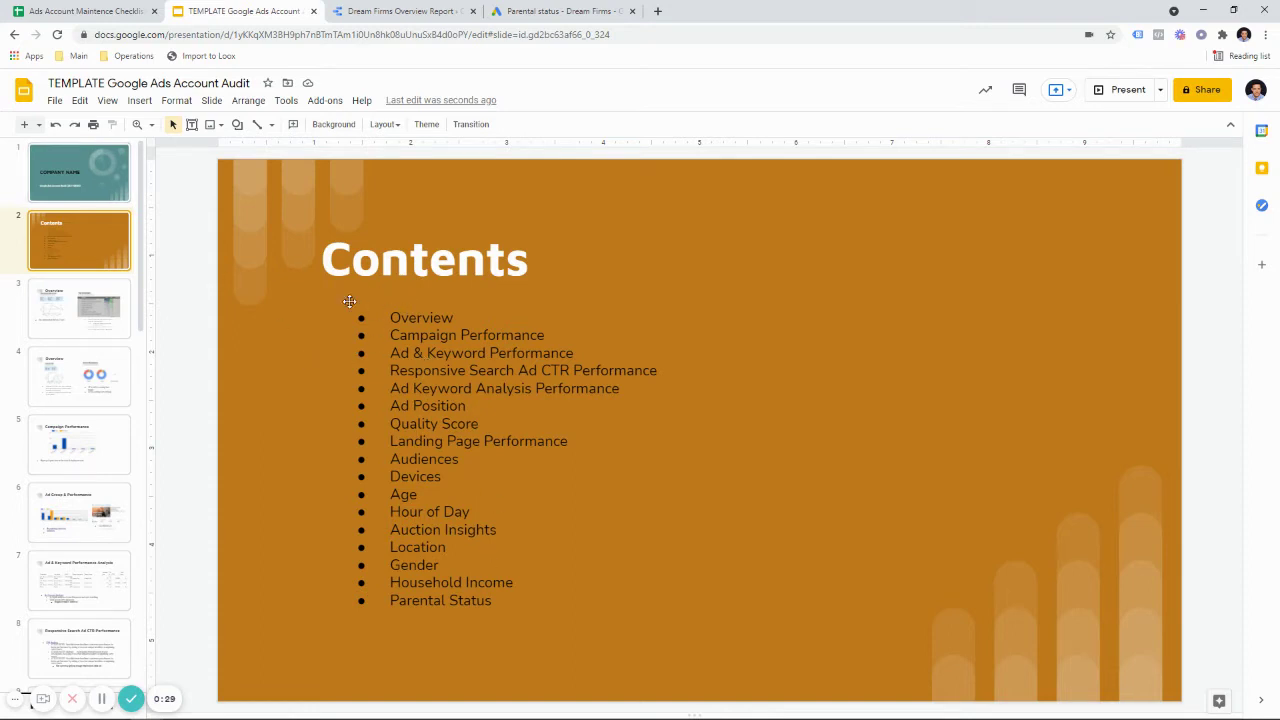
{"action": "left_click", "coordinate": [108, 200]}
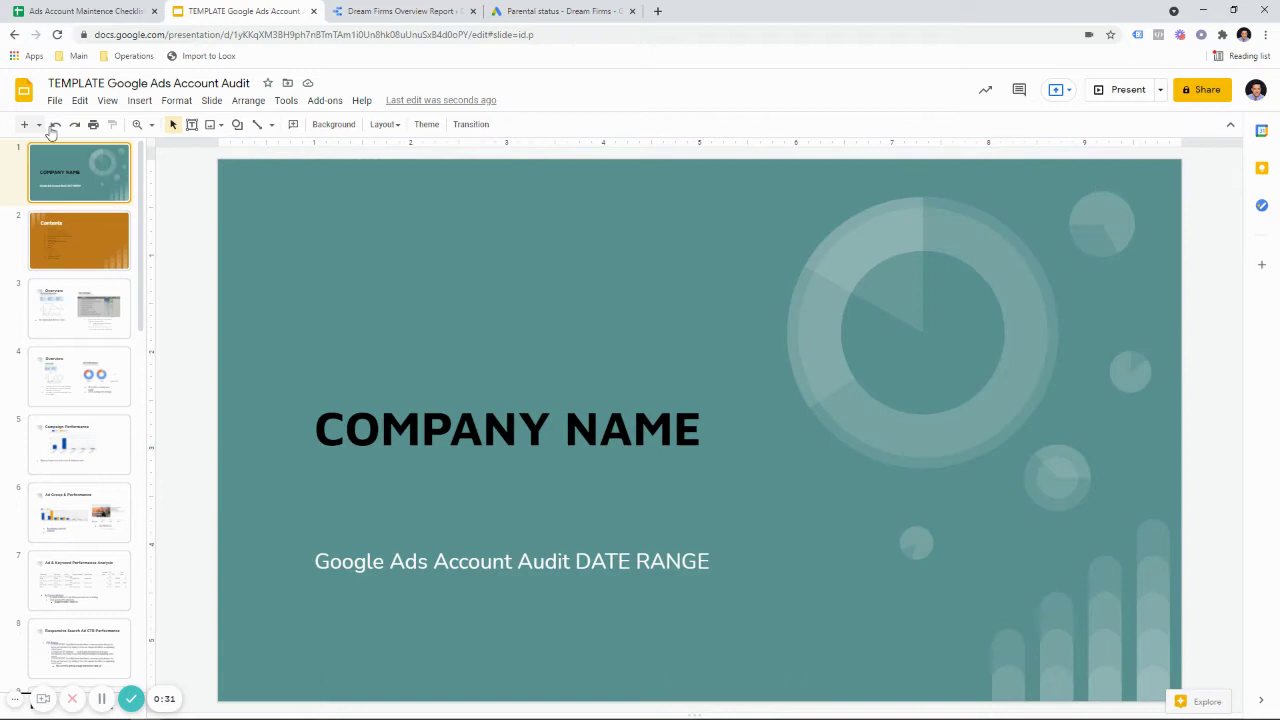
Copy the entire presentation, replacing 'Copy of TEMPLATE' with 'Dream Firms' and dating it 6.11.21
{"action": "left_click", "coordinate": [55, 104]}
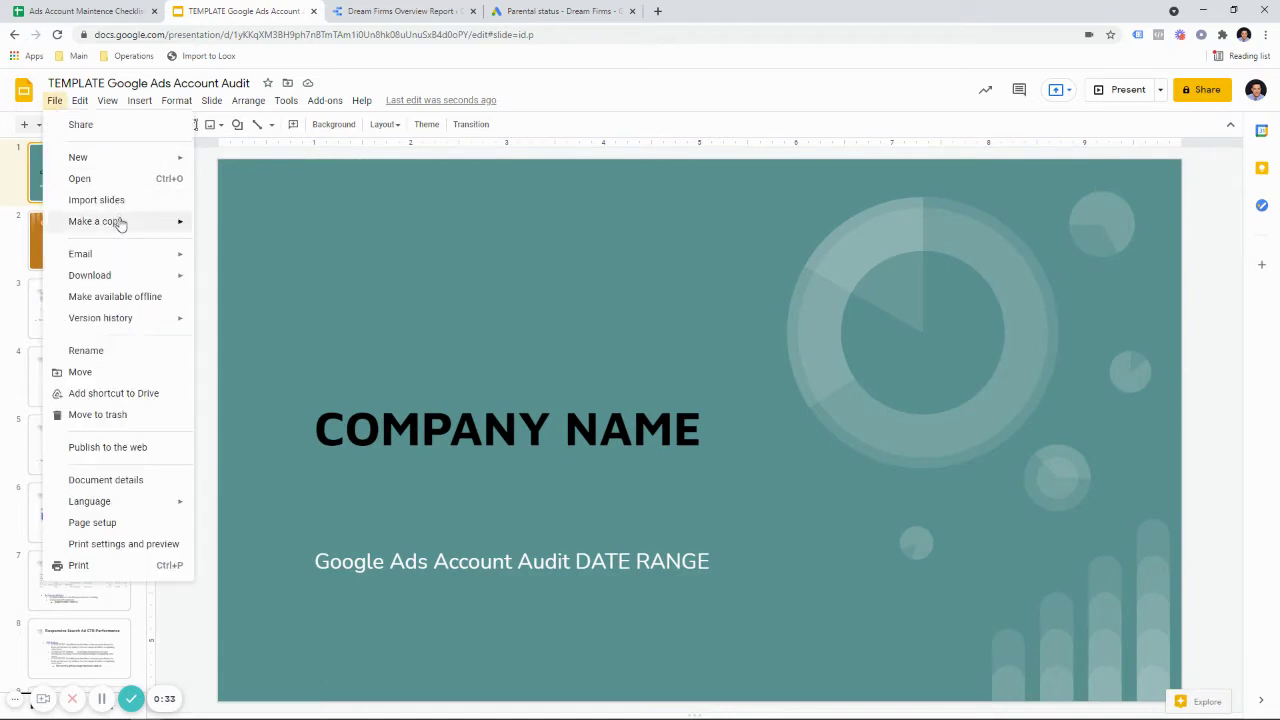
{"action": "mouse_move", "coordinate": [150, 221]}
{"action": "left_click", "coordinate": [236, 228]}
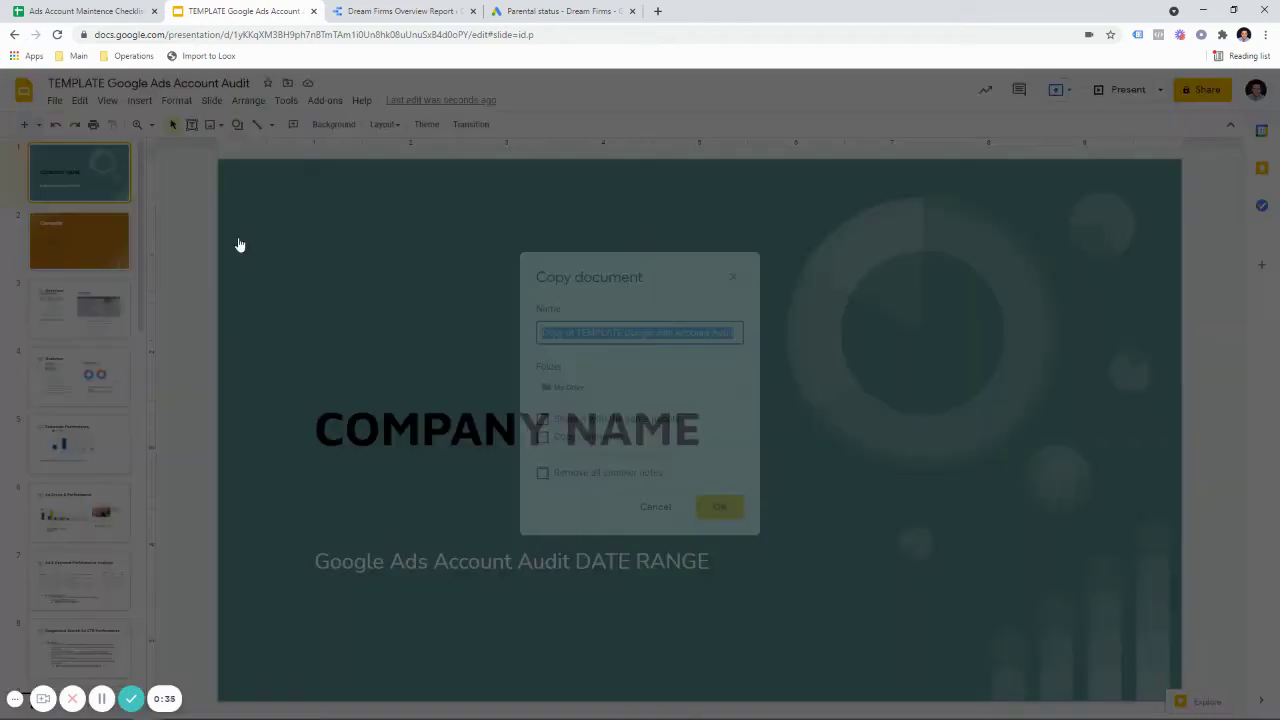
{"action": "left_click", "coordinate": [652, 349]}
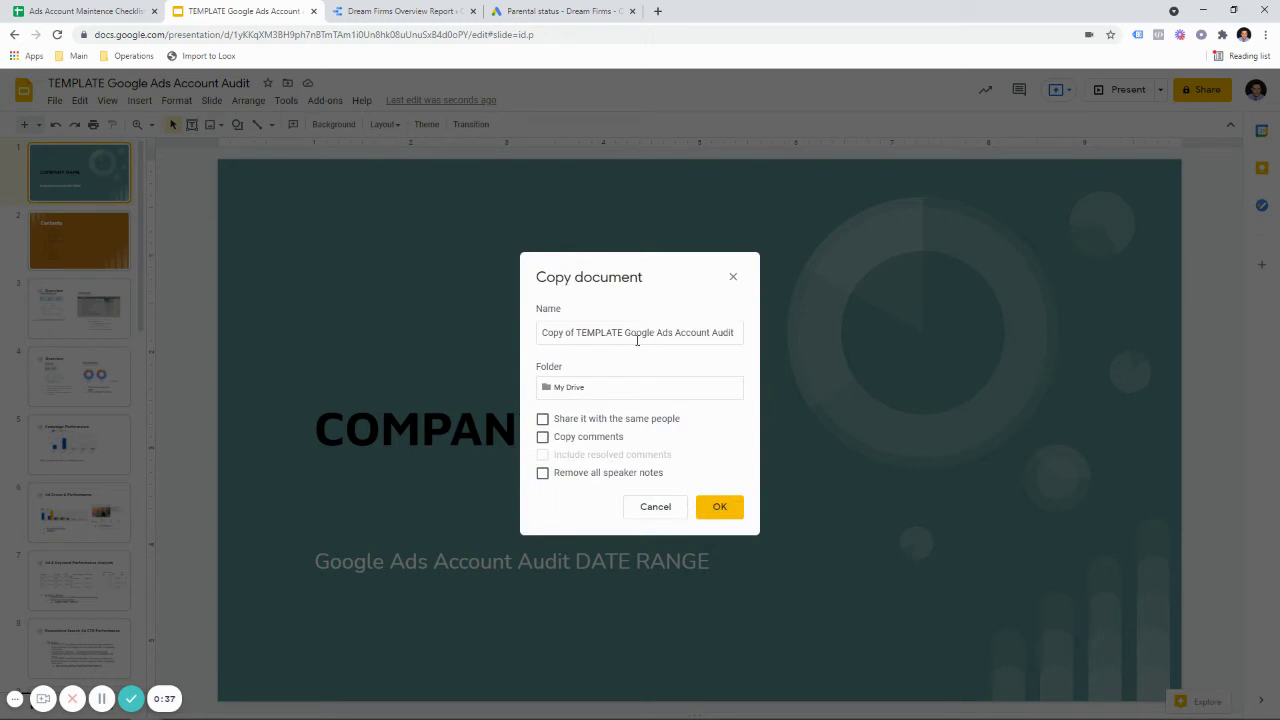
{"action": "left_click_drag", "start_coordinate": [628, 334], "coordinate": [533, 340]}
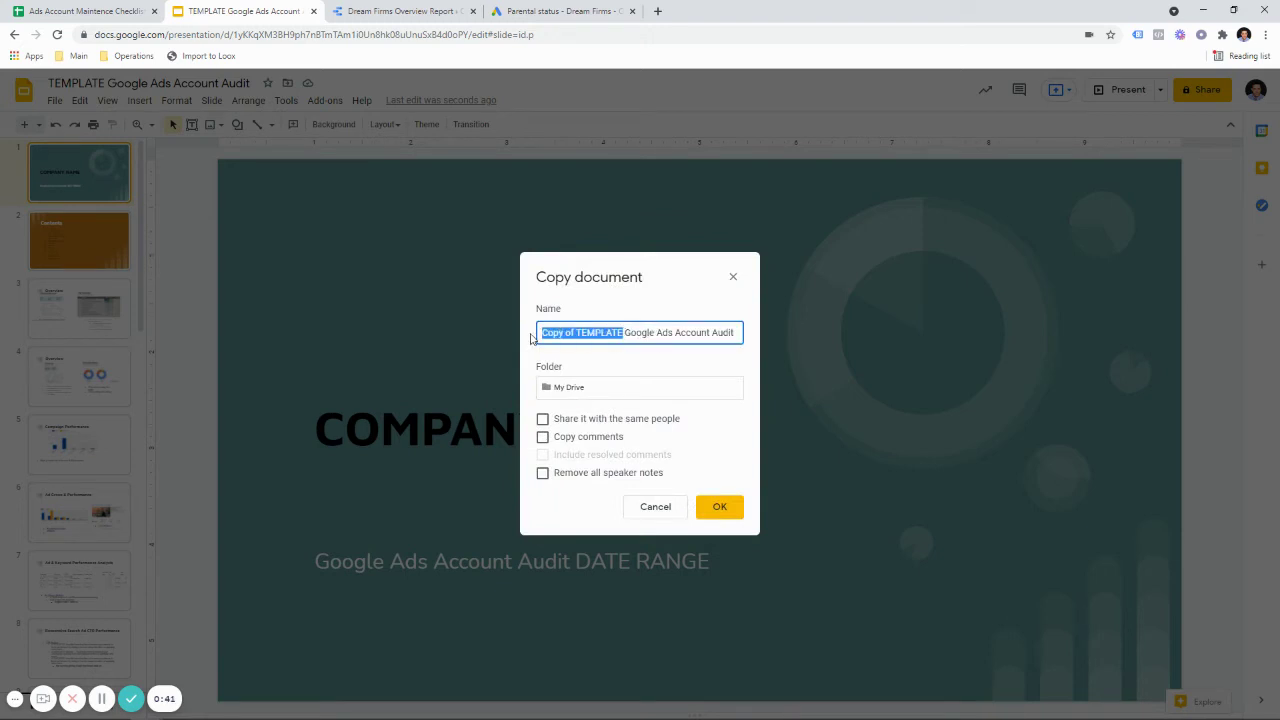
{"action": "key", "text": "BackSpace"}
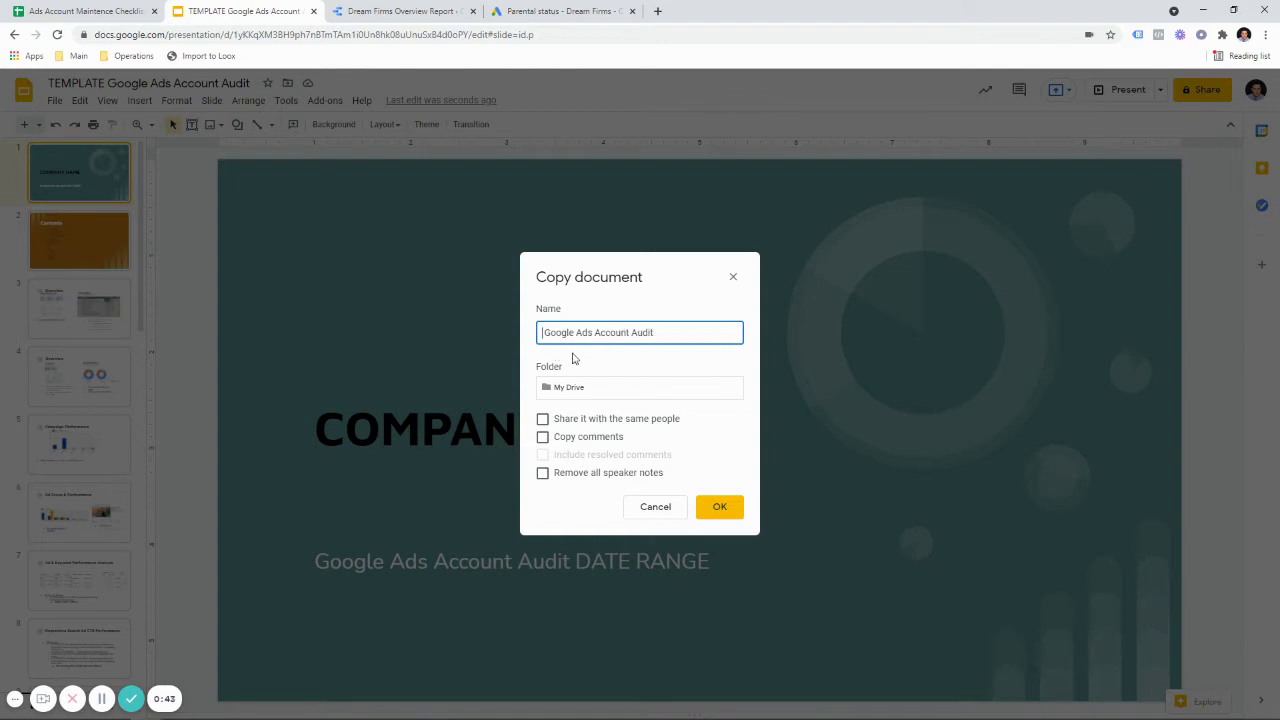
{"action": "type", "text": "Dream Firms"}
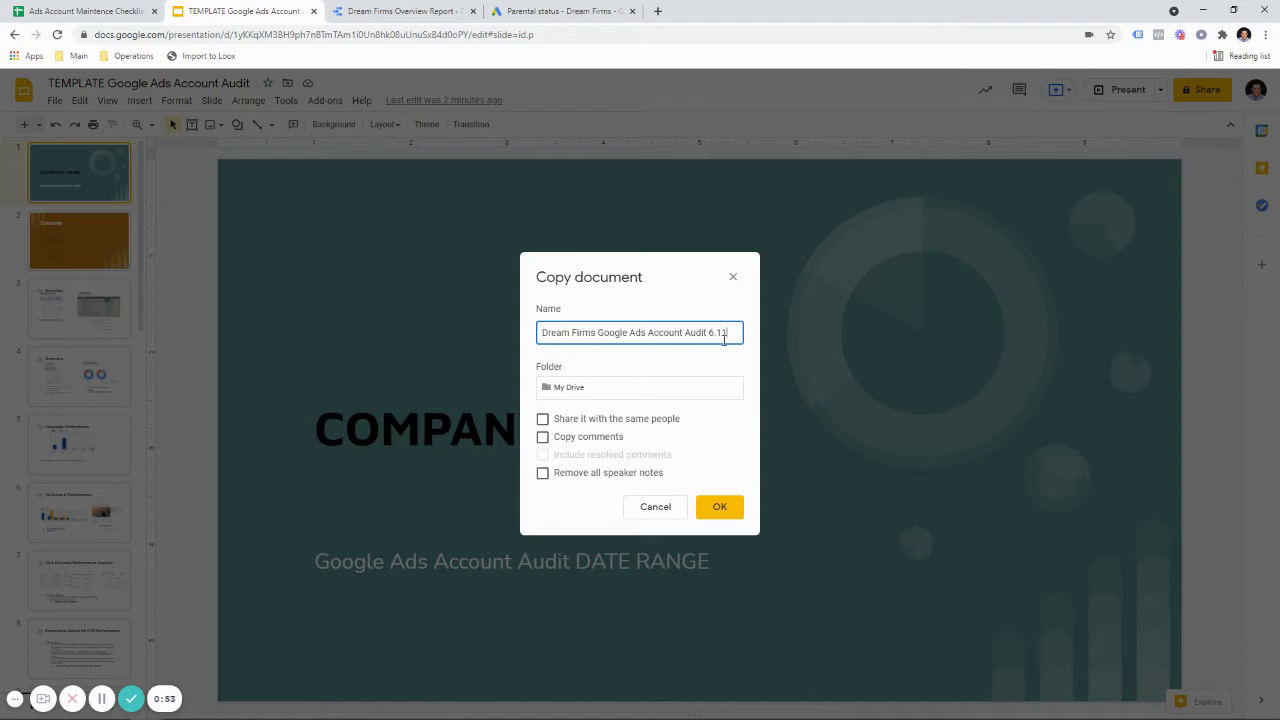
{"action": "type", "text": "21"}
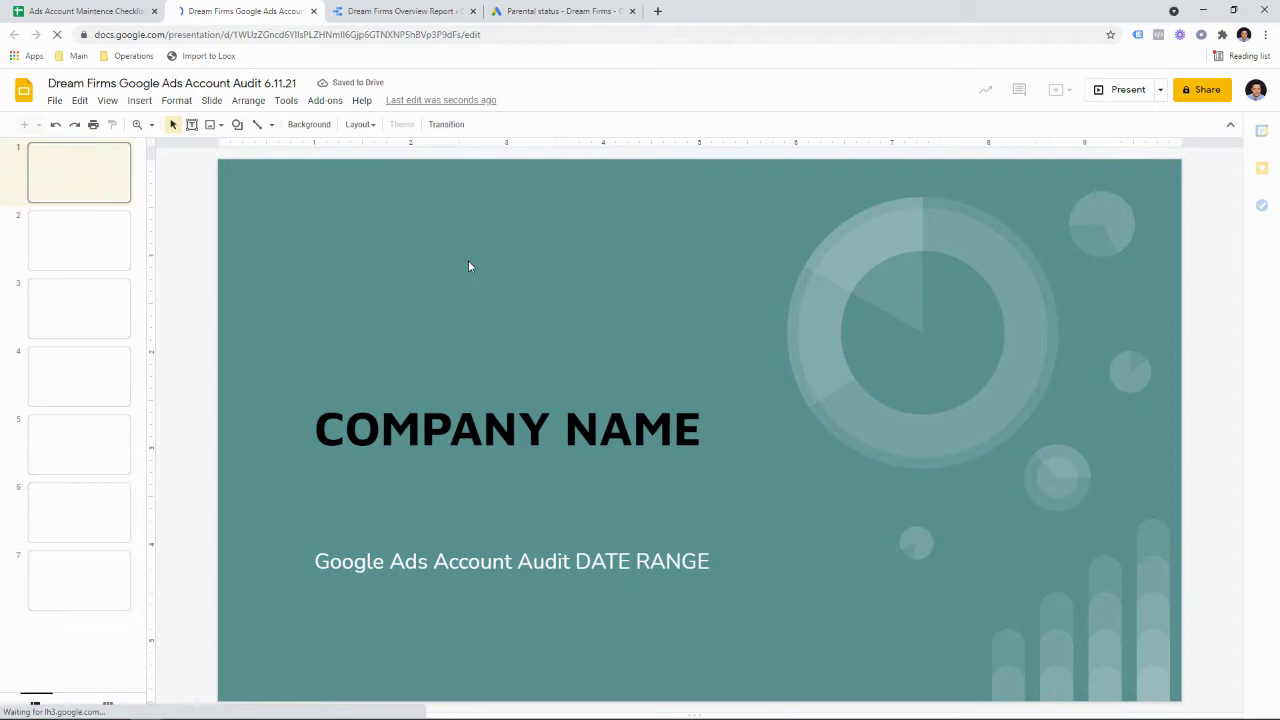
Replace the COMPANY NAME title with 'Dream Firms'
{"action": "left_click", "coordinate": [459, 424]}
{"action": "key", "text": "ctrl+a"}
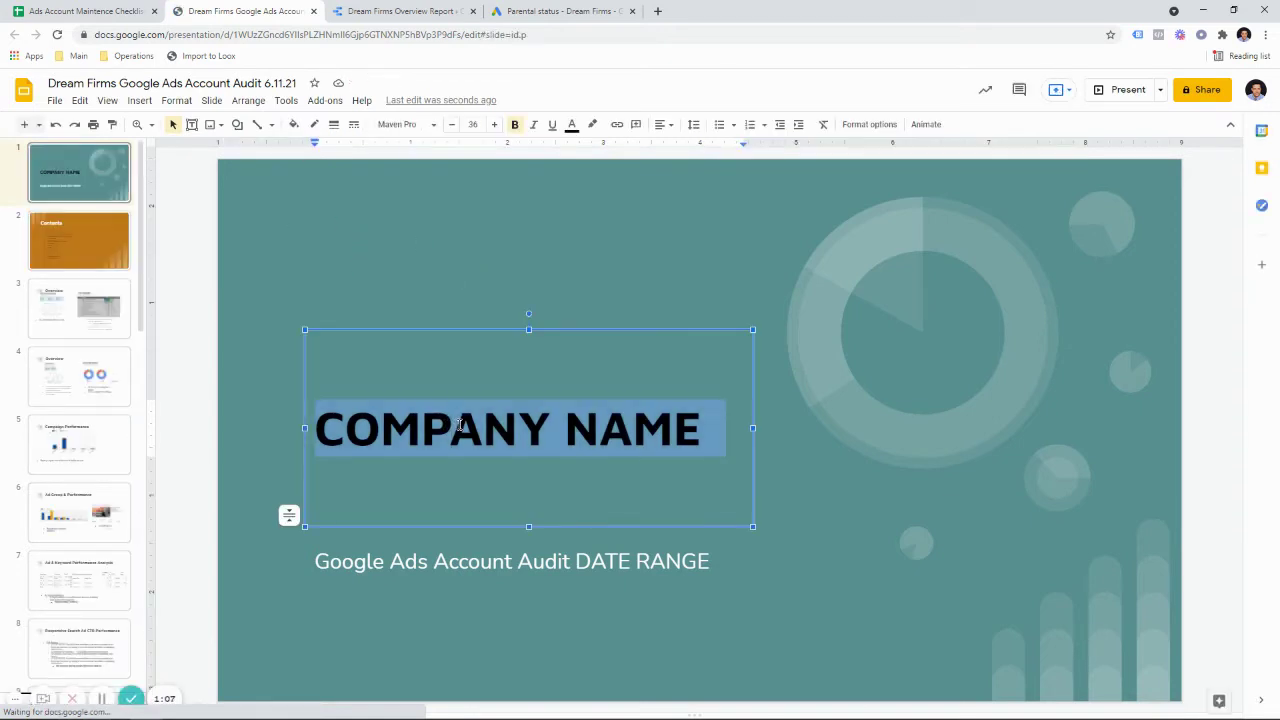
{"action": "type", "text": "Dream Firms"}
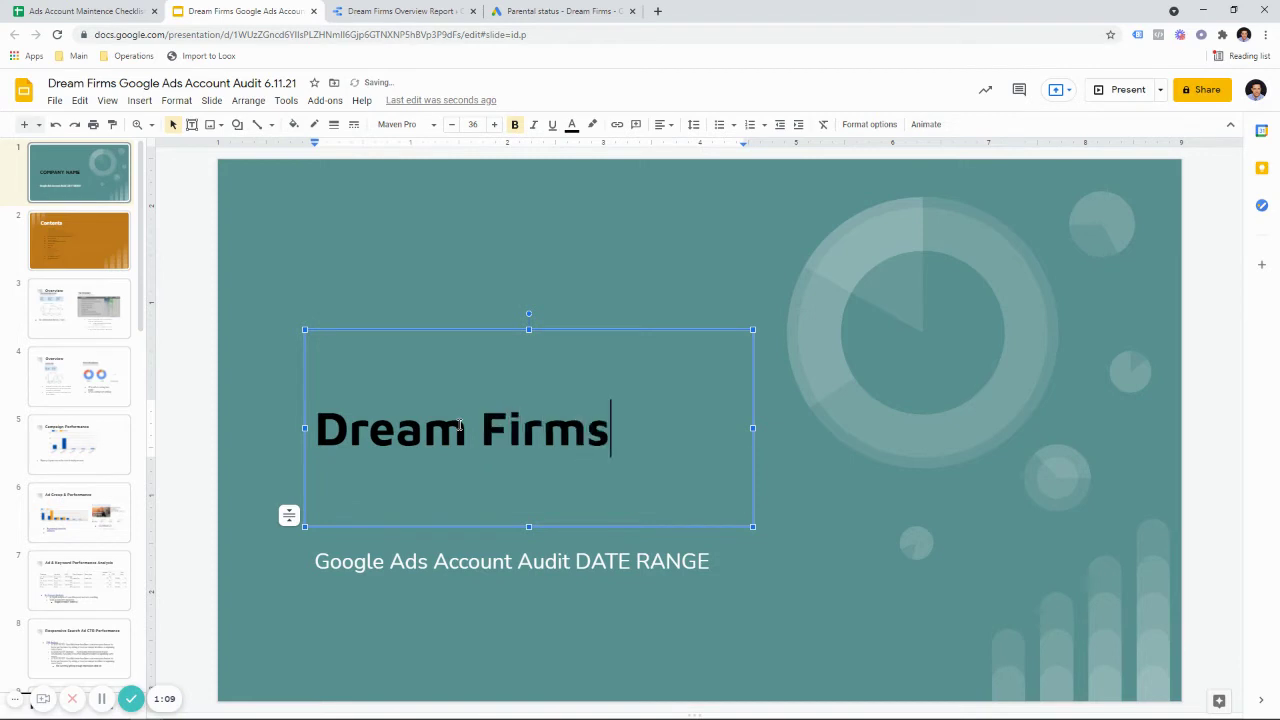
{"action": "left_click", "coordinate": [101, 698]}
{"action": "left_click", "coordinate": [751, 631]}
Change the subtitle's DATE RANGE placeholder to '6.1 - 6.11.21'
{"action": "left_click", "coordinate": [639, 558]}
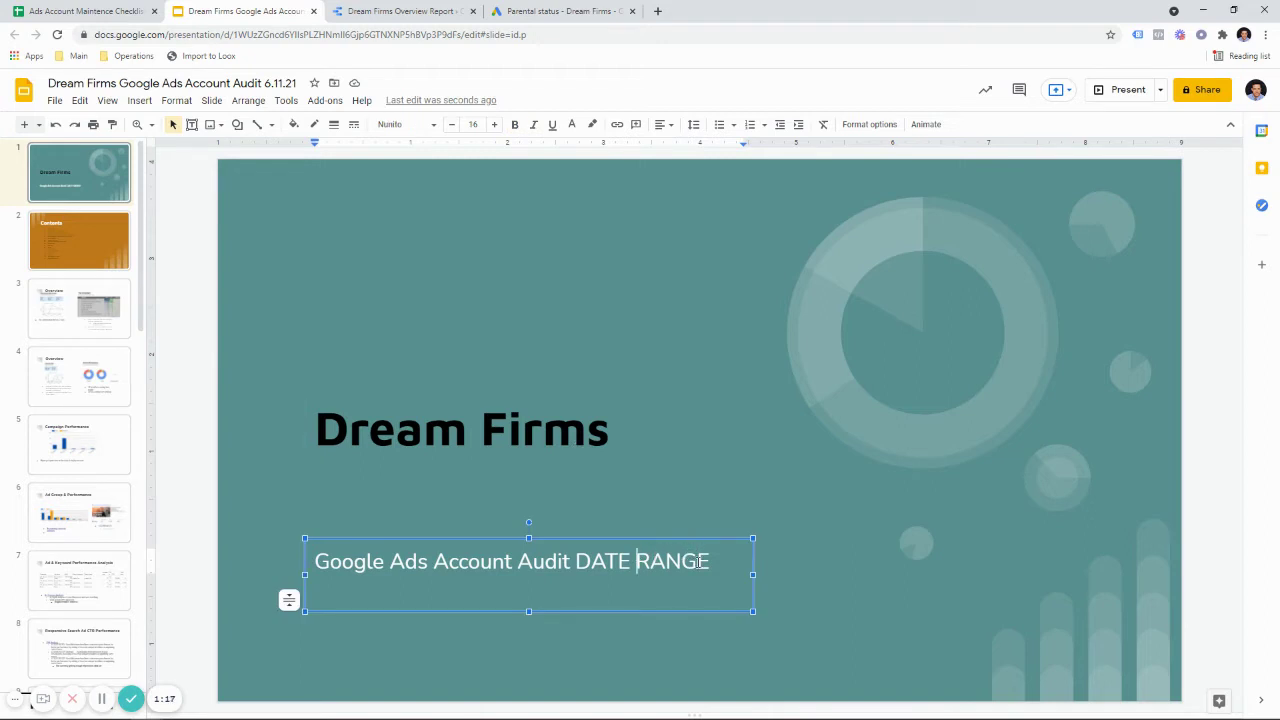
{"action": "left_click_drag", "start_coordinate": [705, 564], "coordinate": [579, 562]}
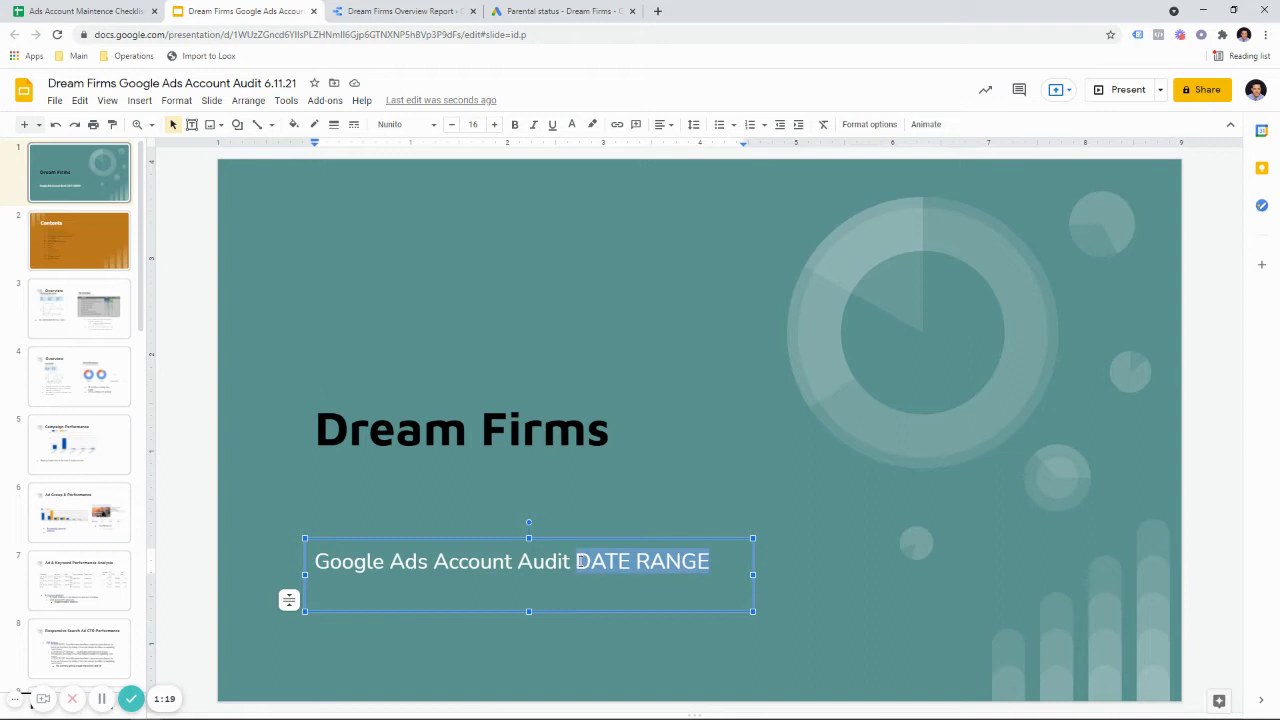
{"action": "key", "text": "BackSpace"}
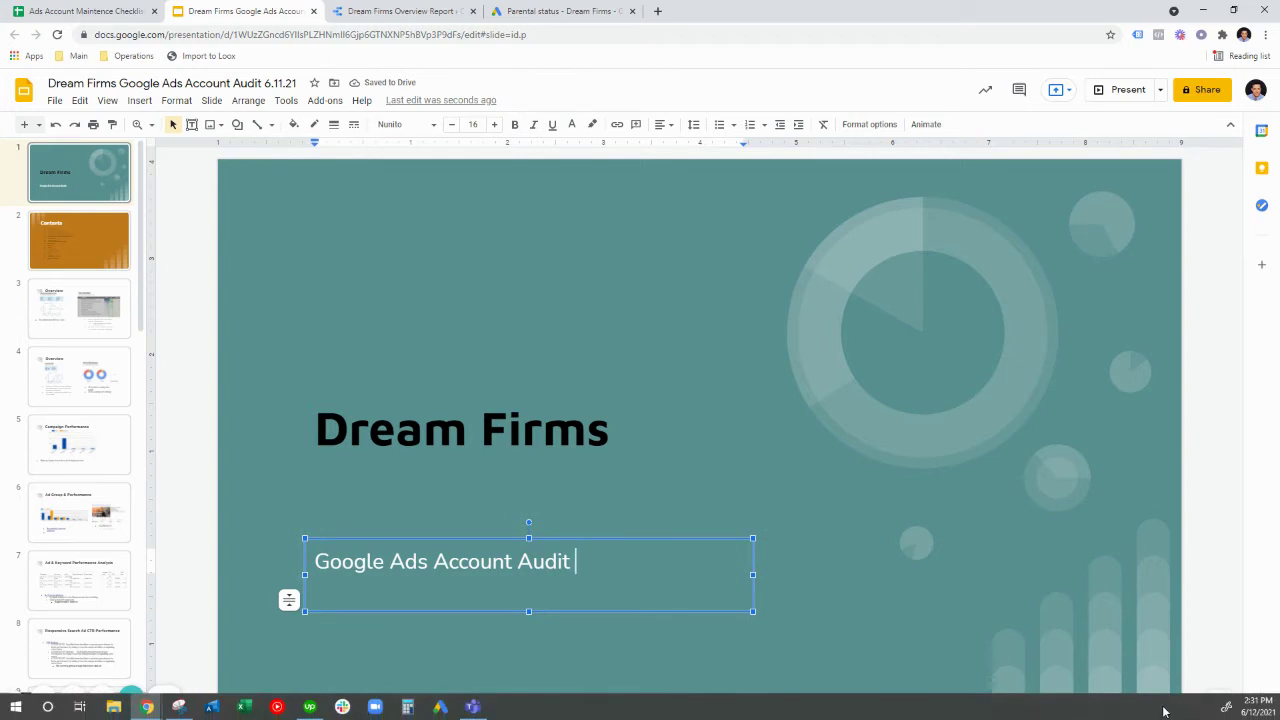
{"action": "left_click", "coordinate": [1257, 706]}
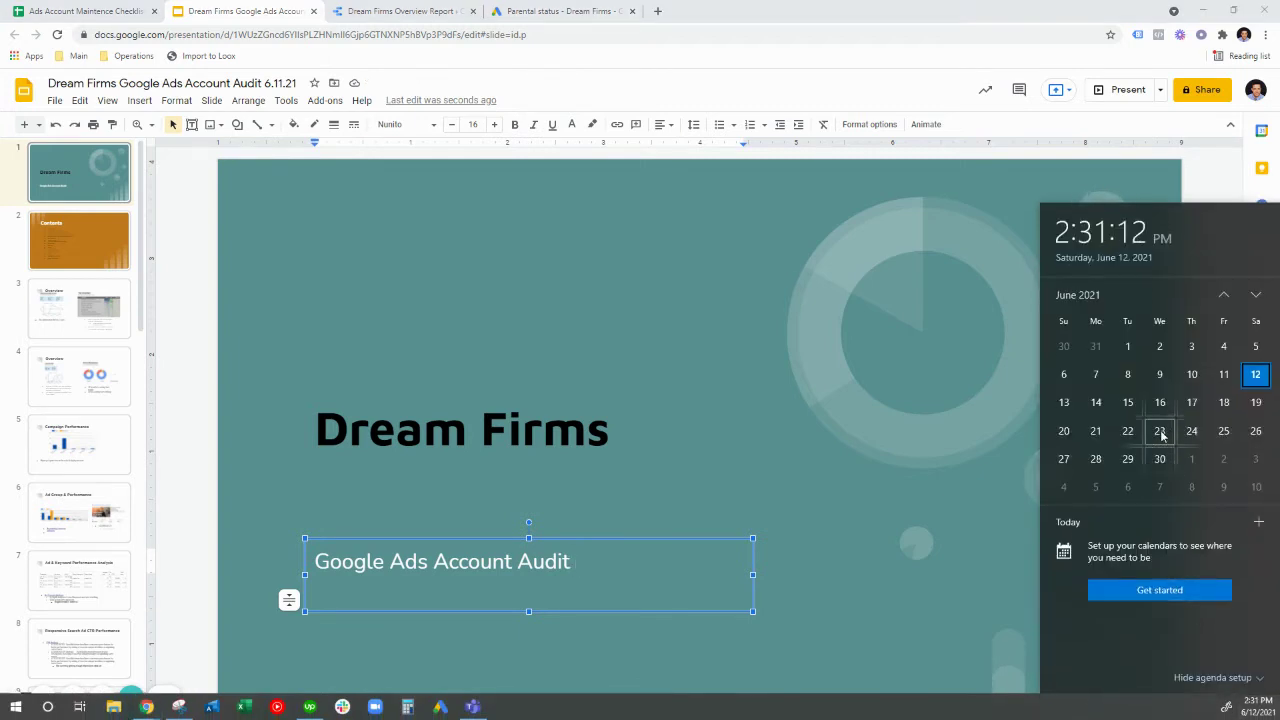
{"action": "left_click", "coordinate": [621, 567]}
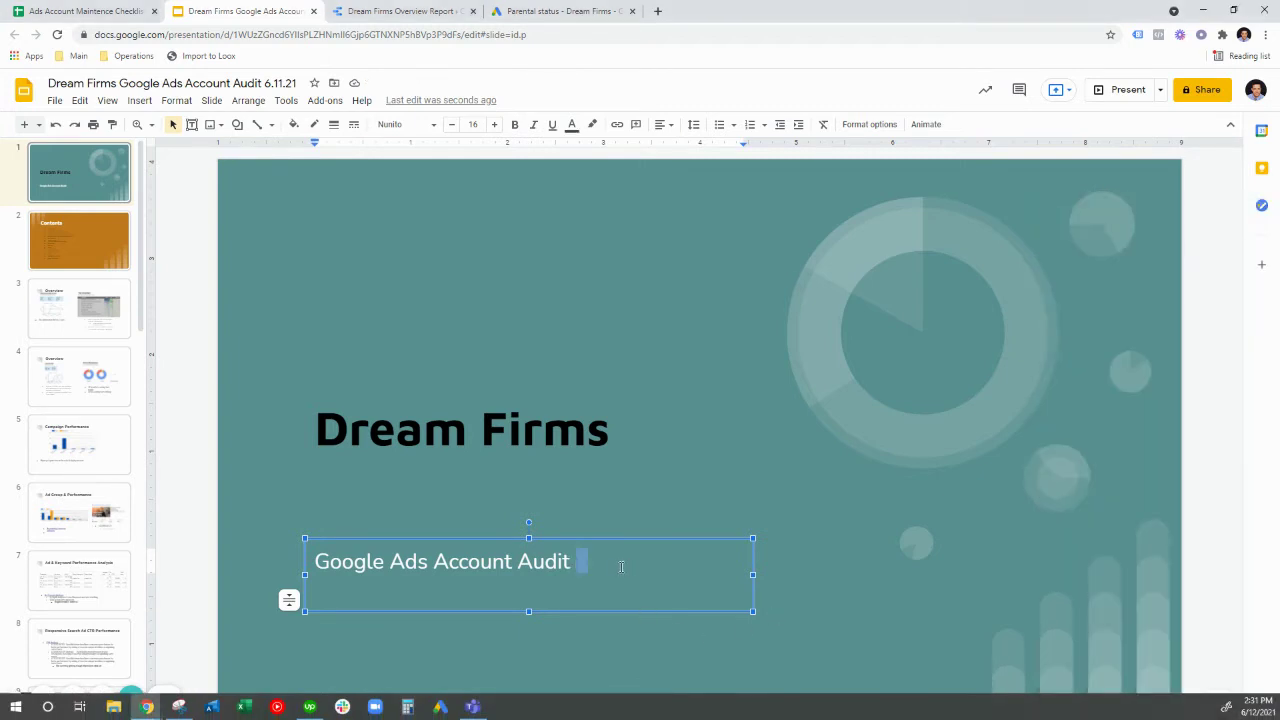
{"action": "type", "text": "6"}
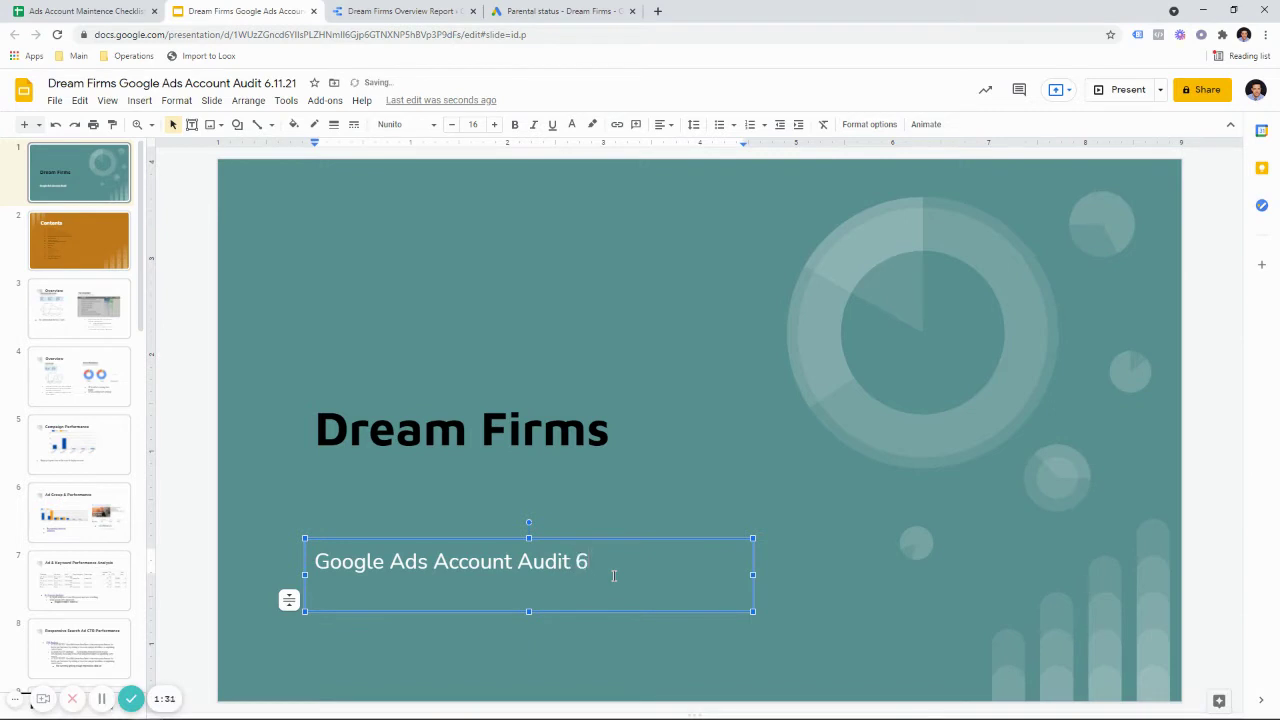
{"action": "type", "text": ".1 - 6.11.21"}
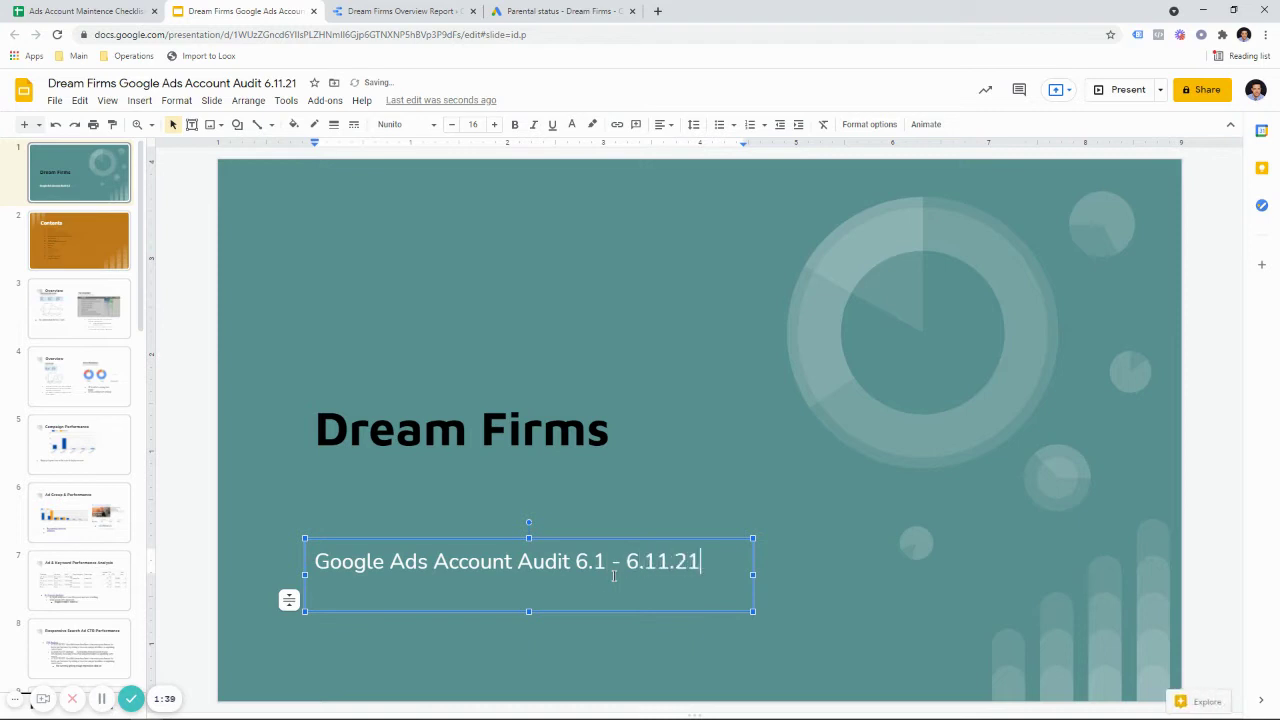
{"action": "left_click", "coordinate": [124, 267]}
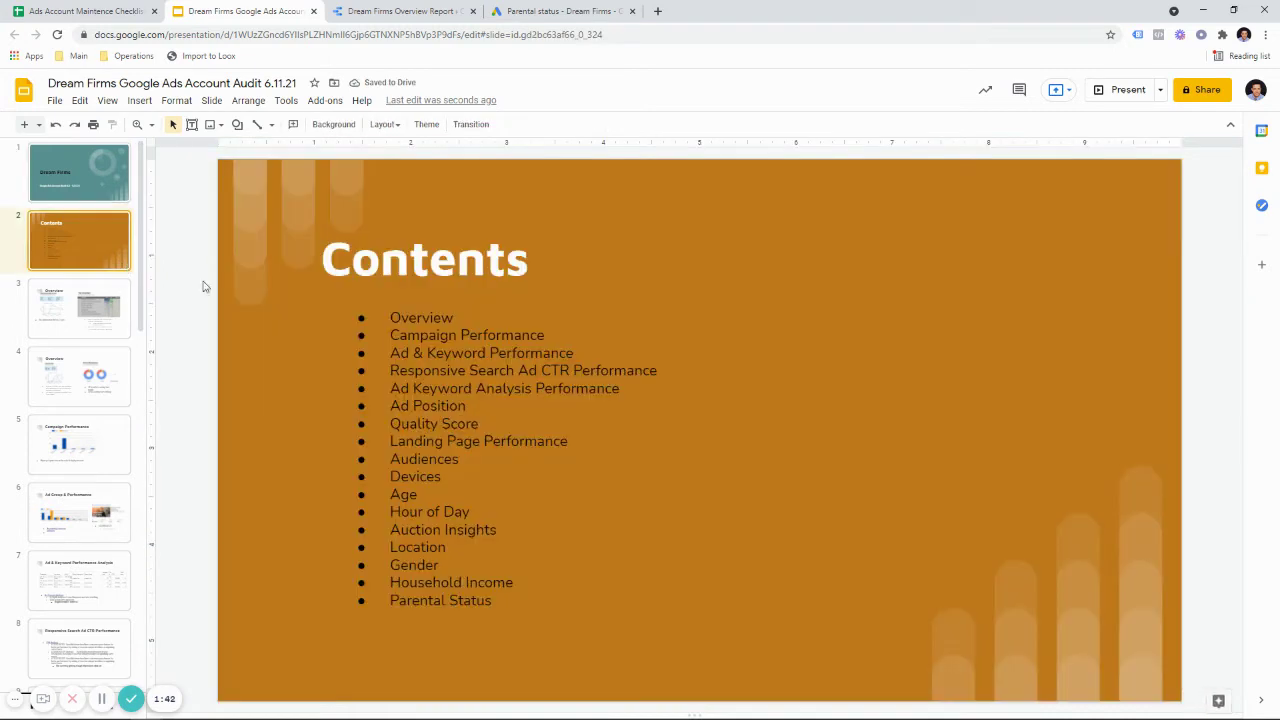
Open slide 3, the Overview with the conversion chart and Top Campaigns table
{"action": "left_click", "coordinate": [108, 309]}
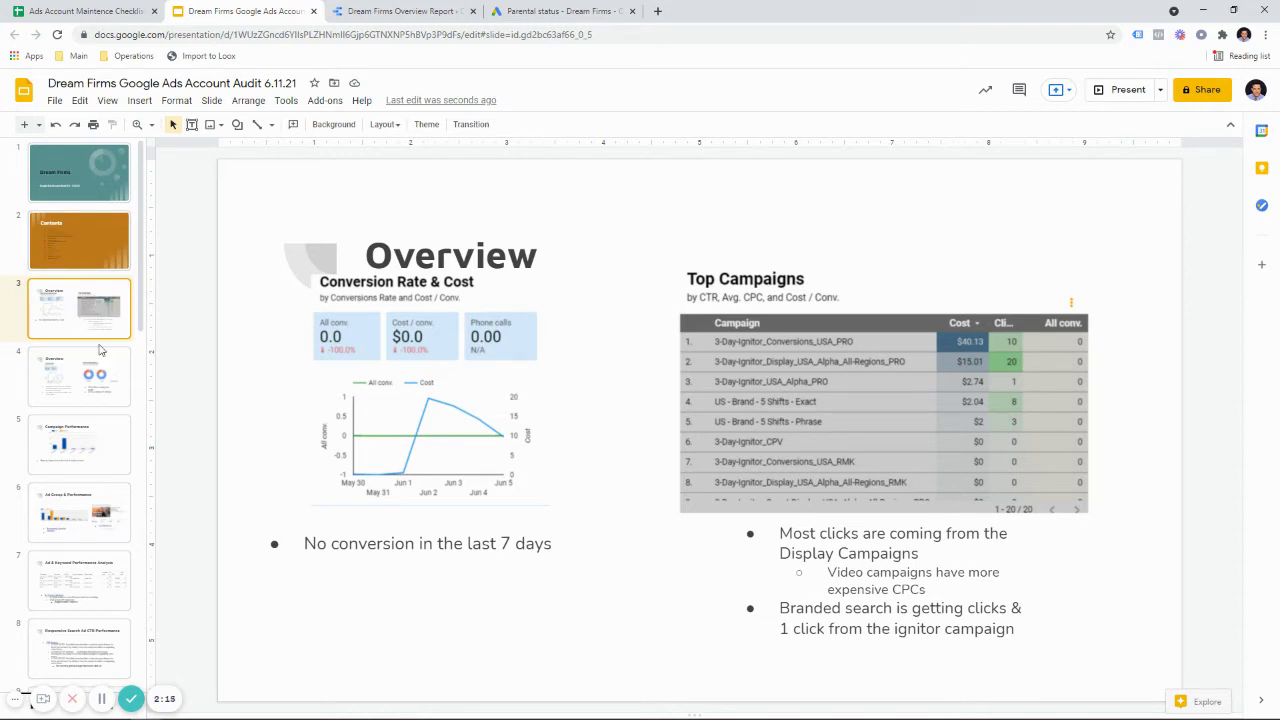
{"action": "scroll", "coordinate": [102, 560], "scroll_direction": "down", "scroll_amount": 5}
{"action": "scroll", "coordinate": [102, 570], "scroll_direction": "up", "scroll_amount": 5}
Duplicate the Overview slide, then delete the charts and bullet text from slide 3
{"action": "key", "text": "ctrl+d"}
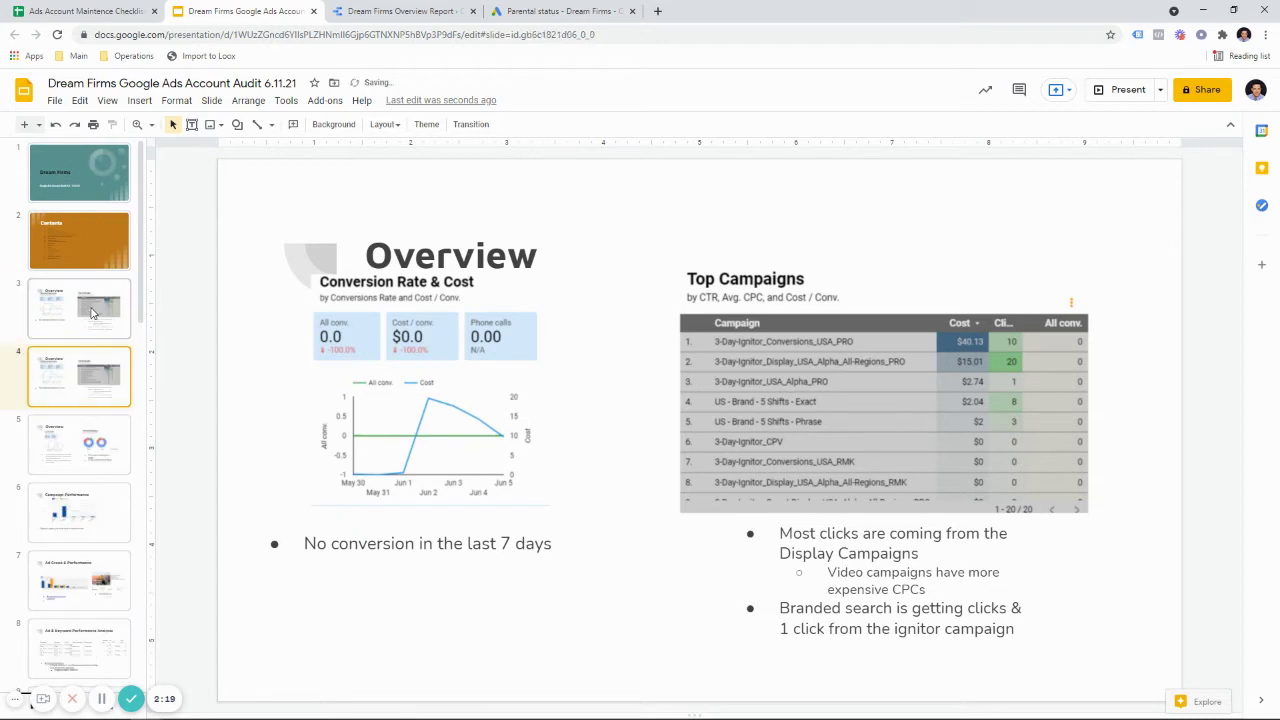
{"action": "left_click", "coordinate": [91, 313]}
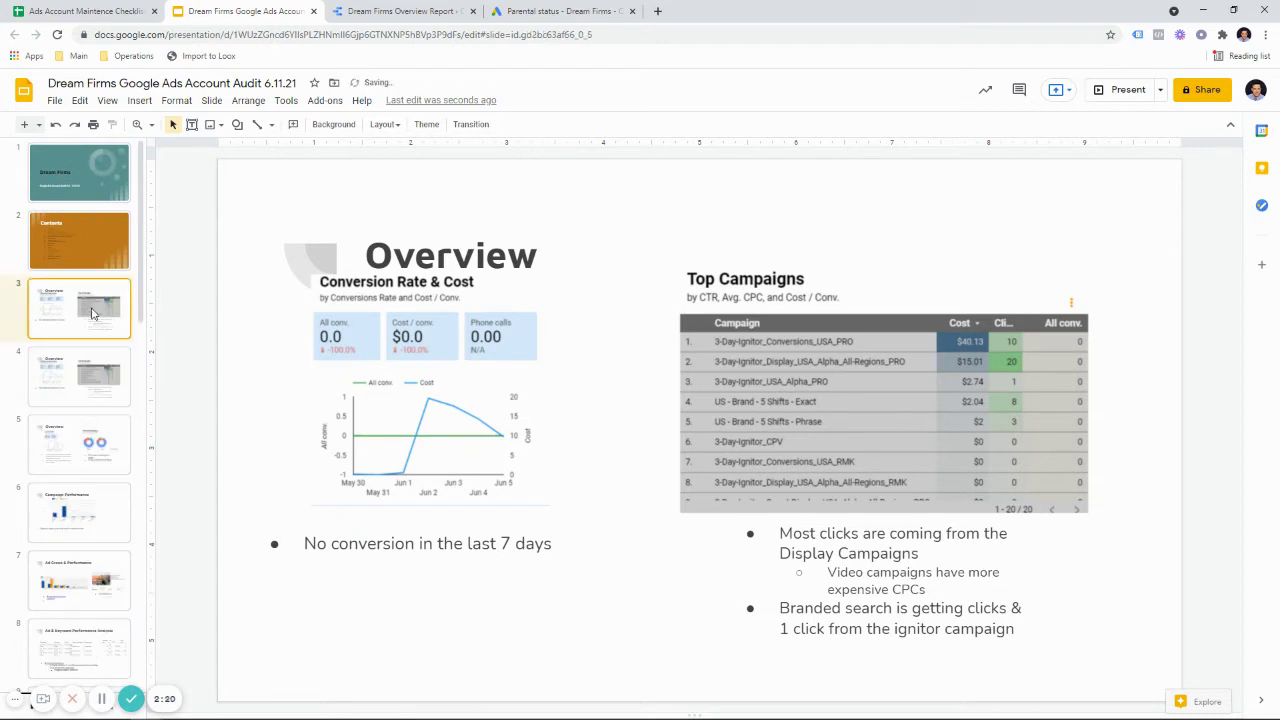
{"action": "left_click", "coordinate": [428, 318]}
{"action": "left_click_drag", "start_coordinate": [266, 357], "coordinate": [962, 610]}
{"action": "key", "text": "Delete"}
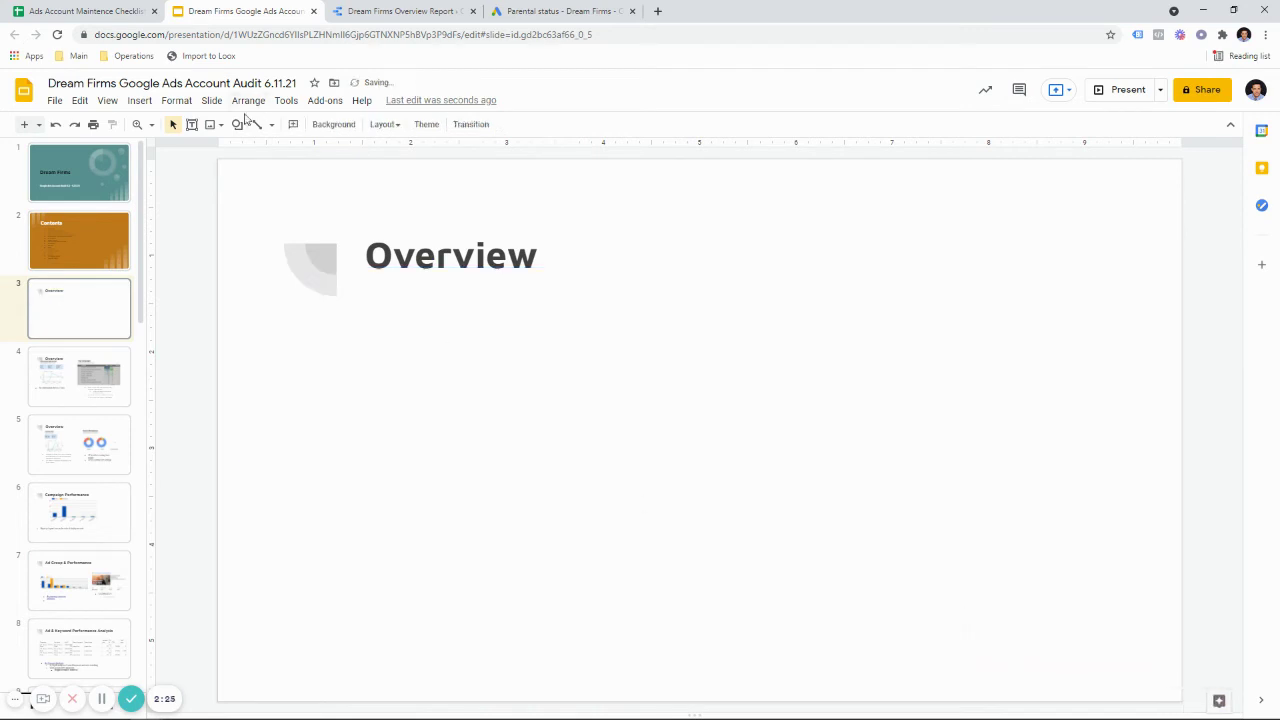
Draw a text box headed 'HIGH LEVEL WRITTEN OVERVIEW' and start a bullet list below it
{"action": "left_click", "coordinate": [191, 124]}
{"action": "left_click_drag", "start_coordinate": [355, 387], "coordinate": [1022, 600]}
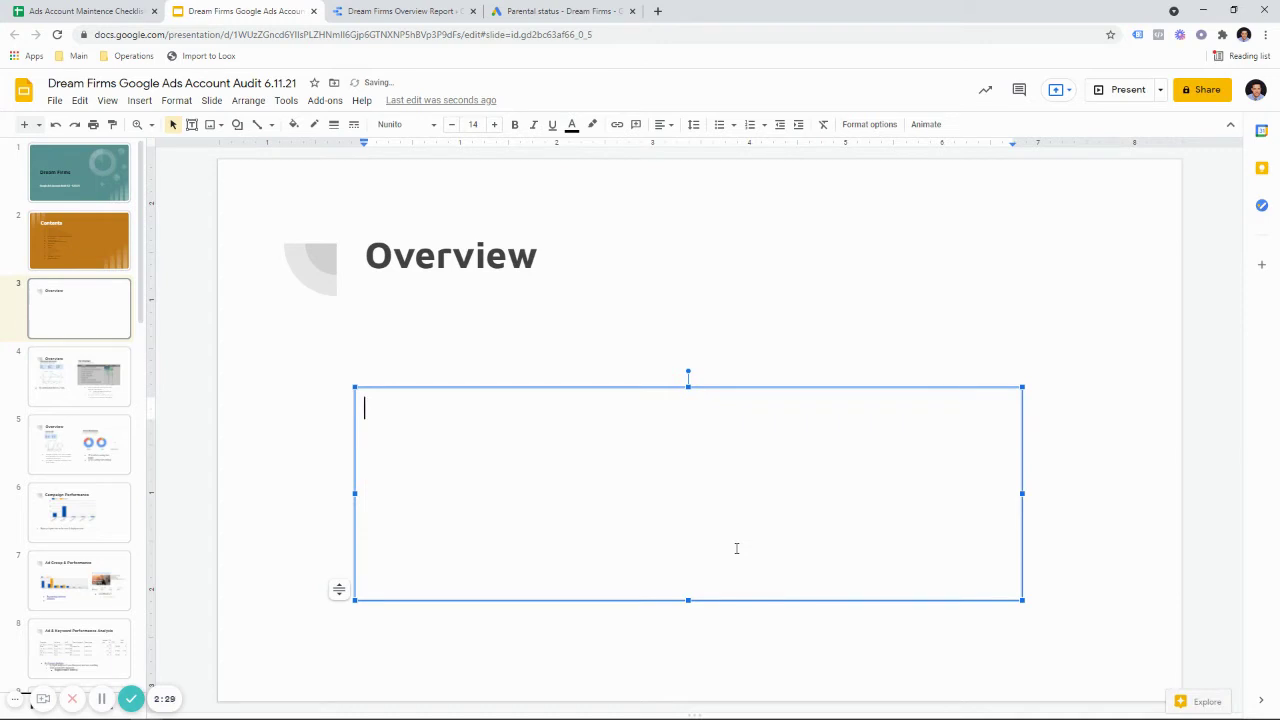
{"action": "type", "text": "HIGHE L"}
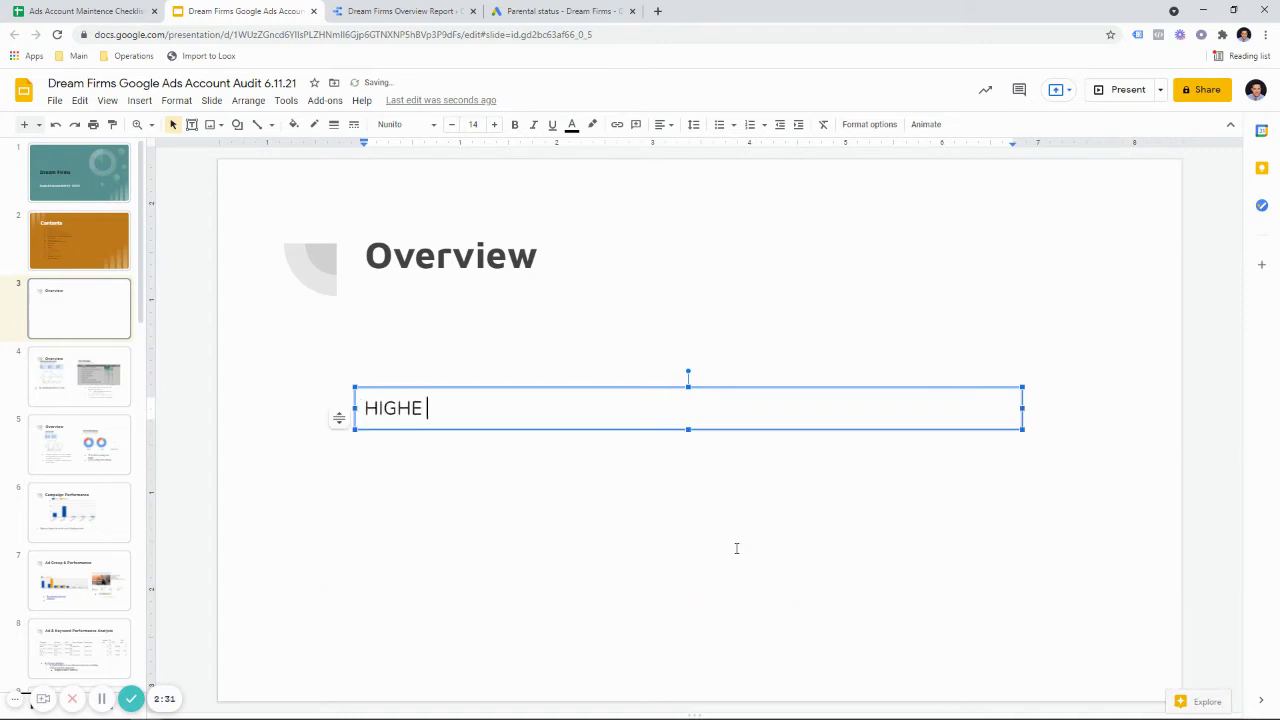
{"action": "key", "text": "BackSpace"}
{"action": "key", "text": "BackSpace"}
{"action": "key", "text": "BackSpace"}
{"action": "type", "text": "LEVEL "}
{"action": "type", "text": "WRR"}
{"action": "key", "text": "BackSpace"}
{"action": "type", "text": "ITTEN"}
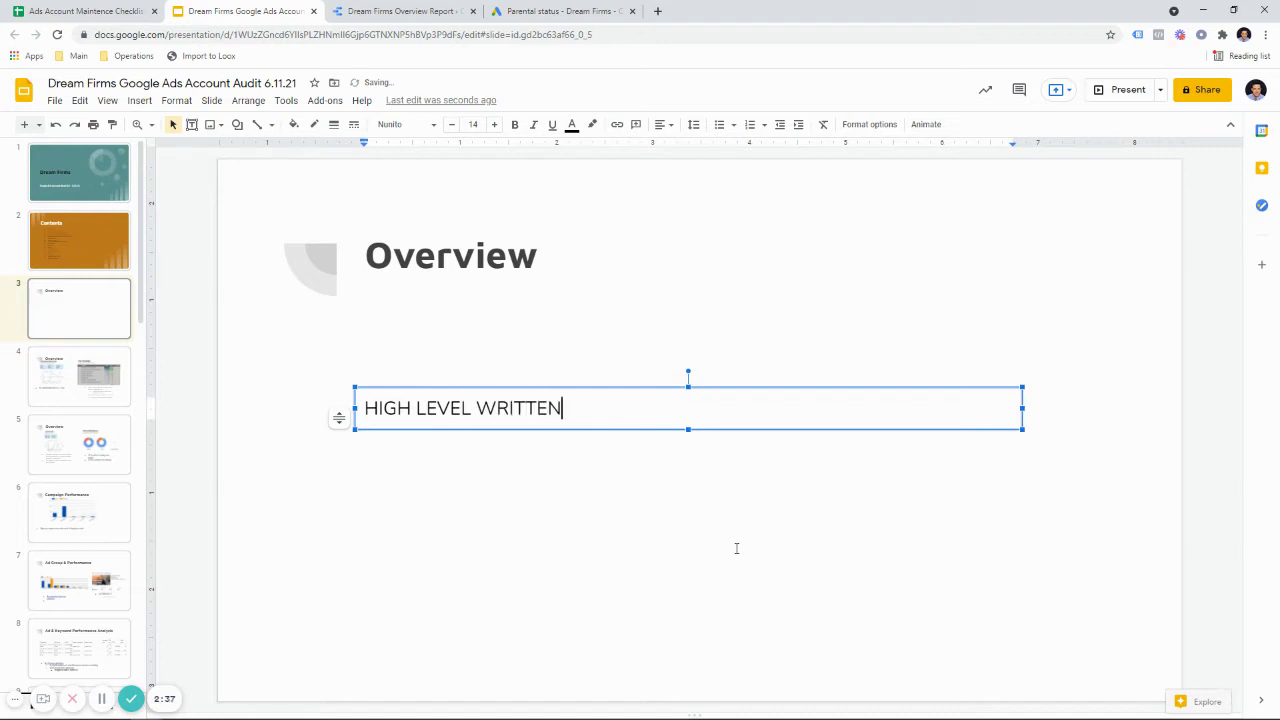
{"action": "type", "text": " OVERVIEW"}
{"action": "key", "text": "Return"}
{"action": "key", "text": "Return"}
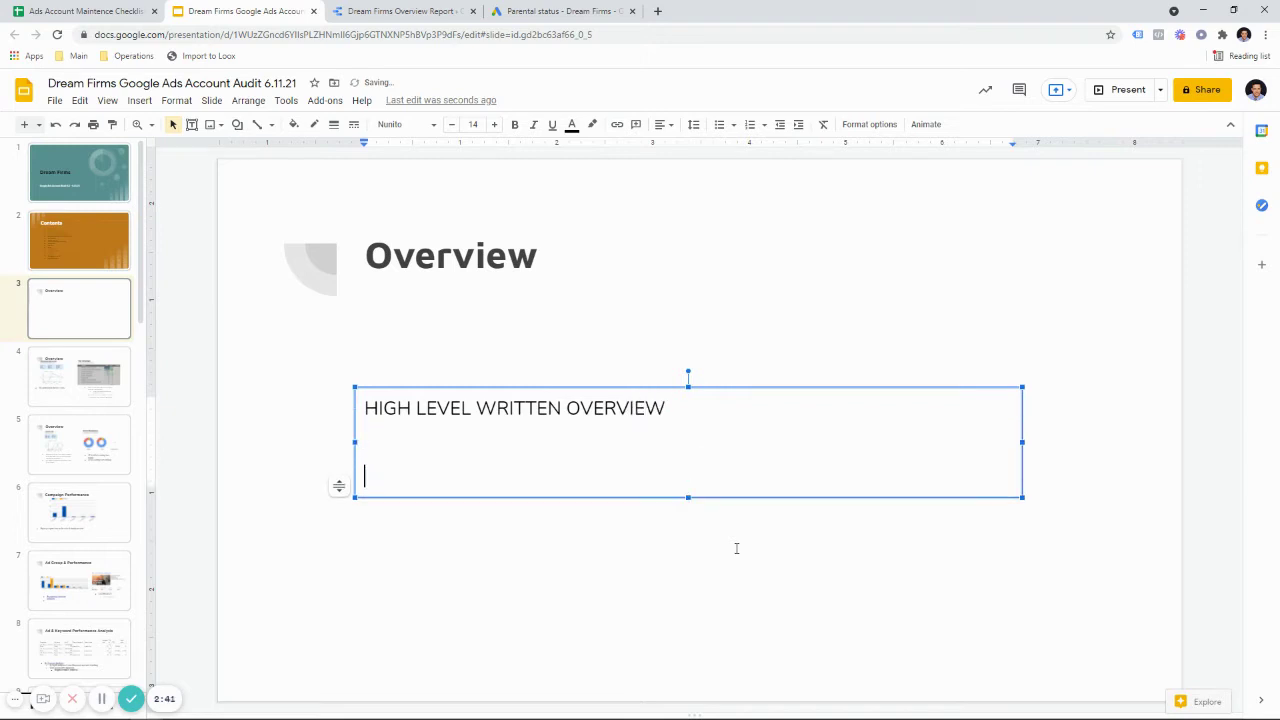
{"action": "key", "text": "ctrl+shift+8"}
Add the bullets 'ADS' and 'LANDING PAGES', correcting typos
{"action": "type", "text": "ADS"}
{"action": "key", "text": "Return"}
{"action": "type", "text": "LANDING"}
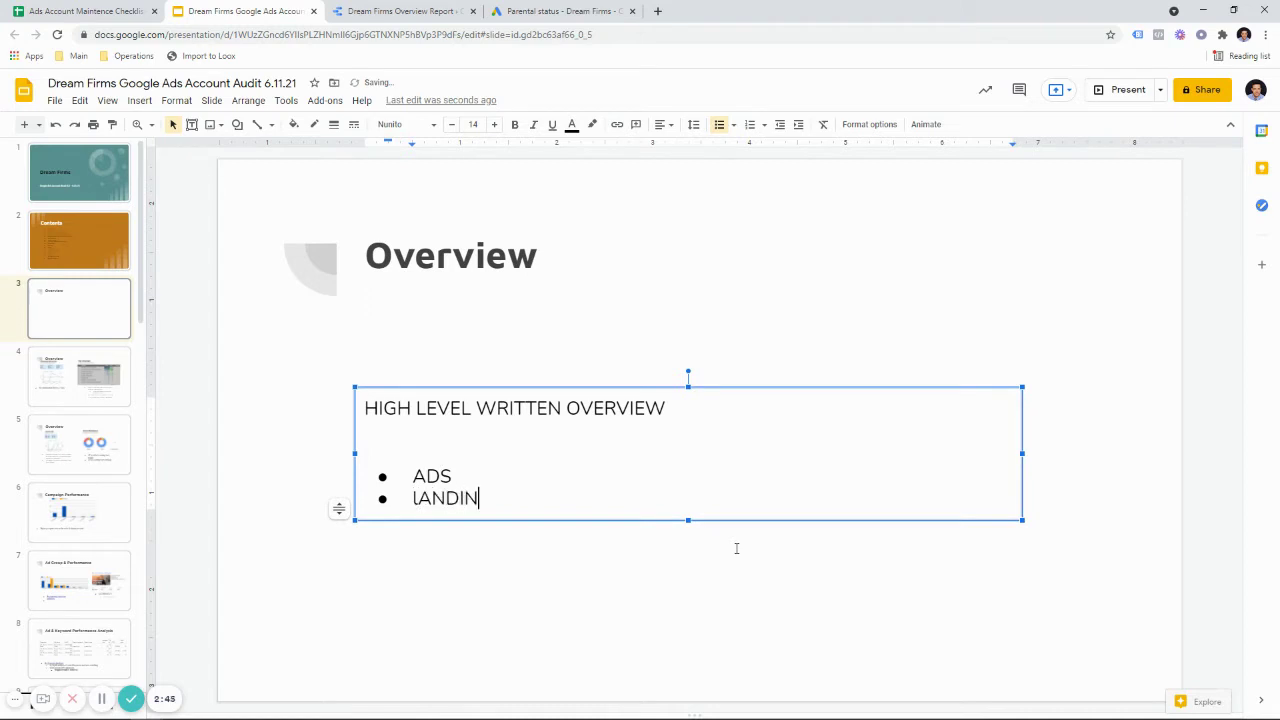
{"action": "key", "text": "BackSpace"}
{"action": "key", "text": "BackSpace"}
{"action": "key", "text": "BackSpace"}
{"action": "key", "text": "BackSpace"}
{"action": "key", "text": "BackSpace"}
{"action": "key", "text": "BackSpace"}
{"action": "type", "text": "ANDING PAGE"}
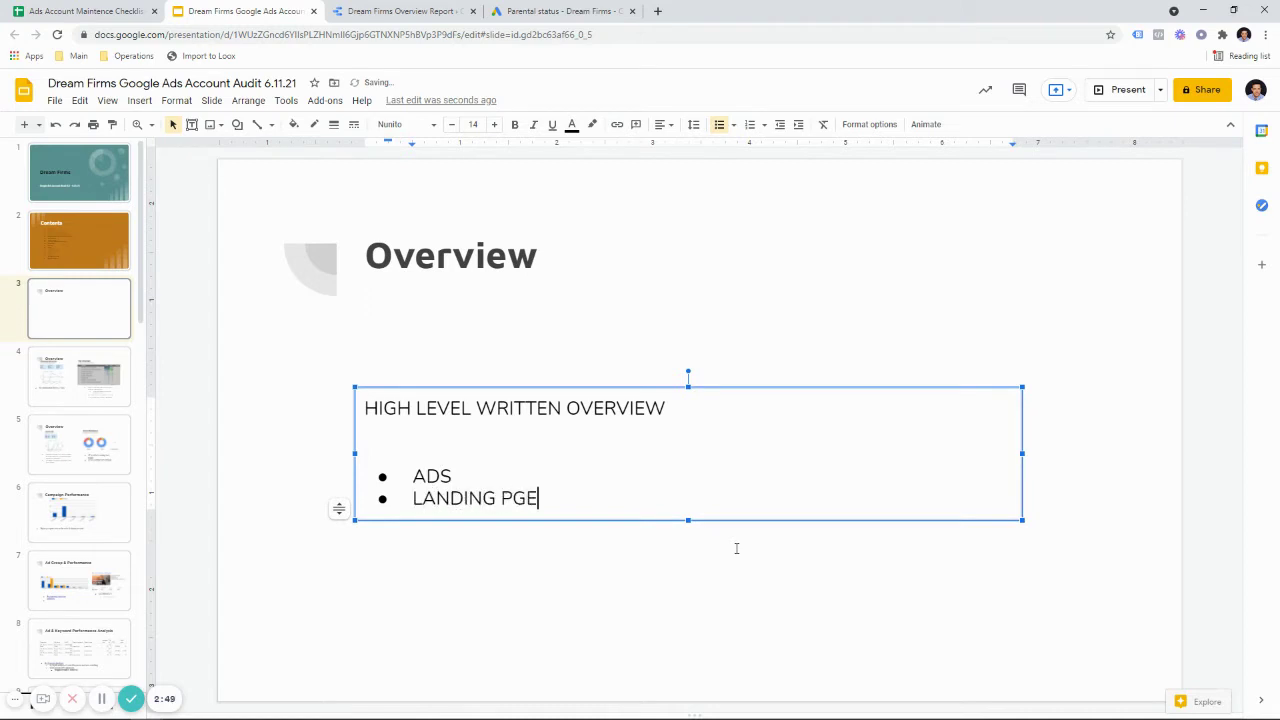
{"action": "key", "text": "BackSpace"}
{"action": "key", "text": "BackSpace"}
{"action": "type", "text": "AGE"}
{"action": "key", "text": "Return"}
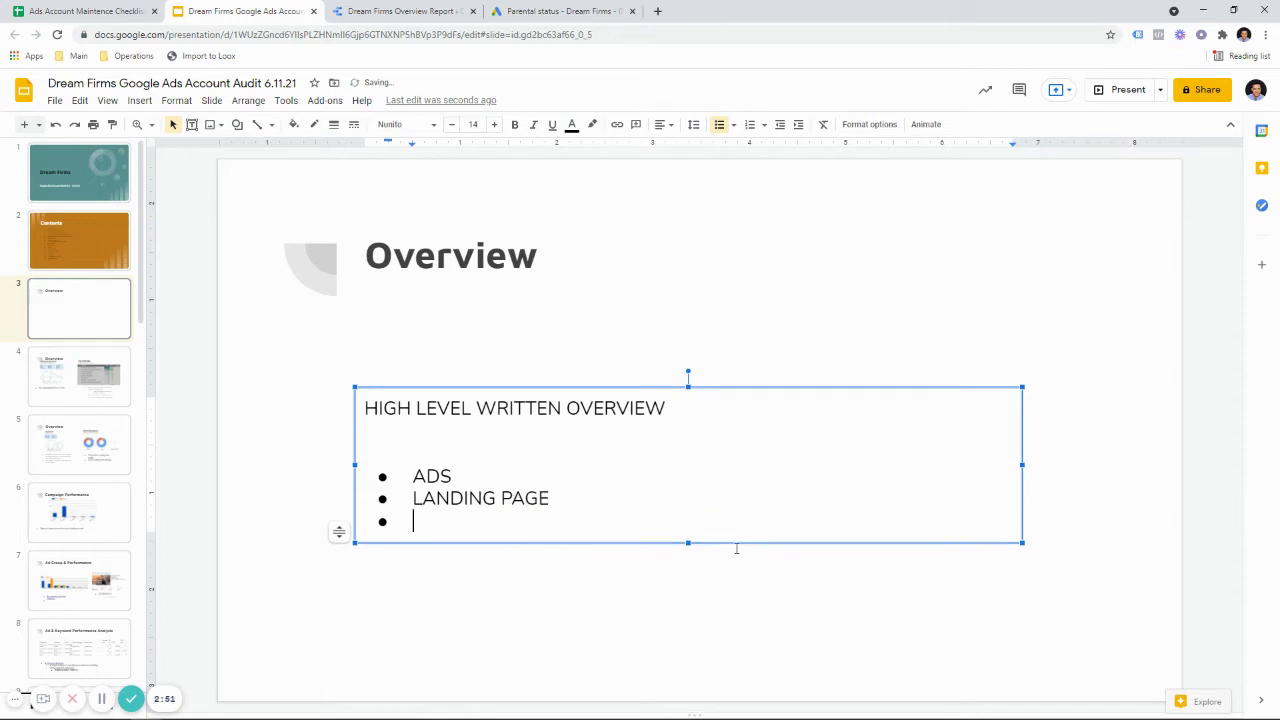
{"action": "key", "text": "BackSpace"}
{"action": "key", "text": "BackSpace"}
{"action": "type", "text": "S"}
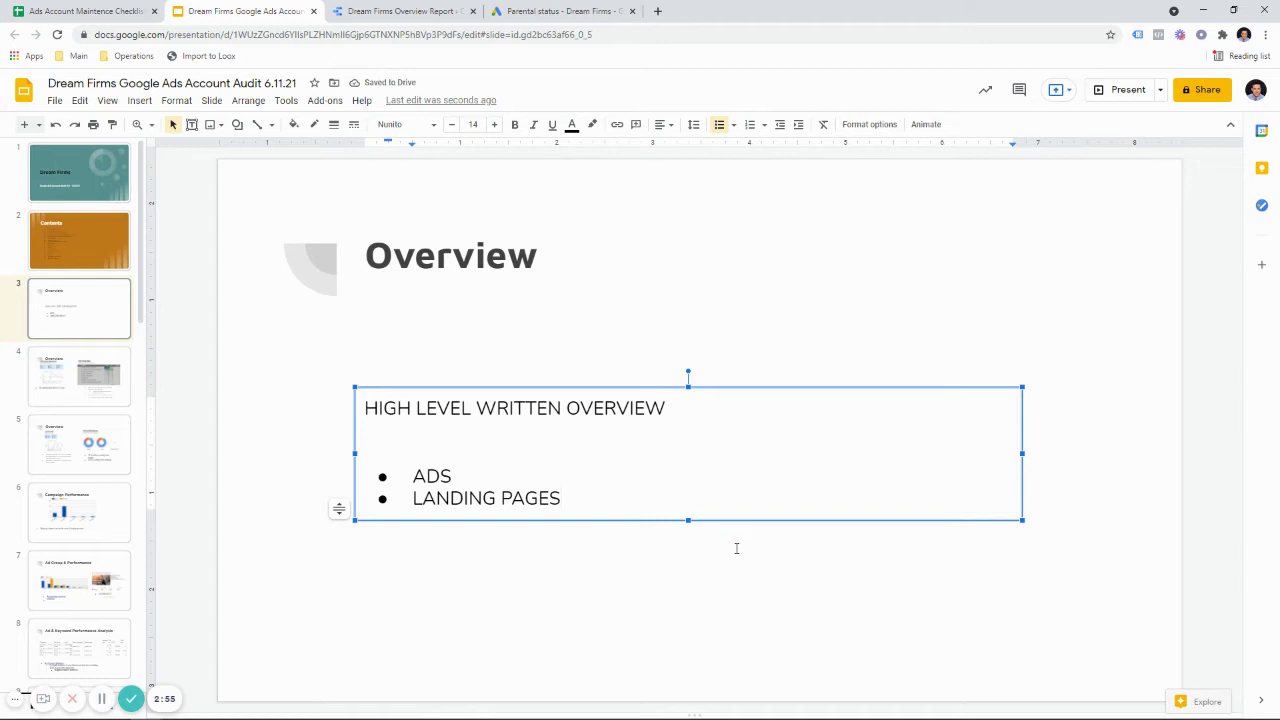
Add a 'NEXT STEPS' bullet after LANDING PAGES and finish editing
{"action": "key", "text": "Return"}
{"action": "type", "text": "NEXT STES"}
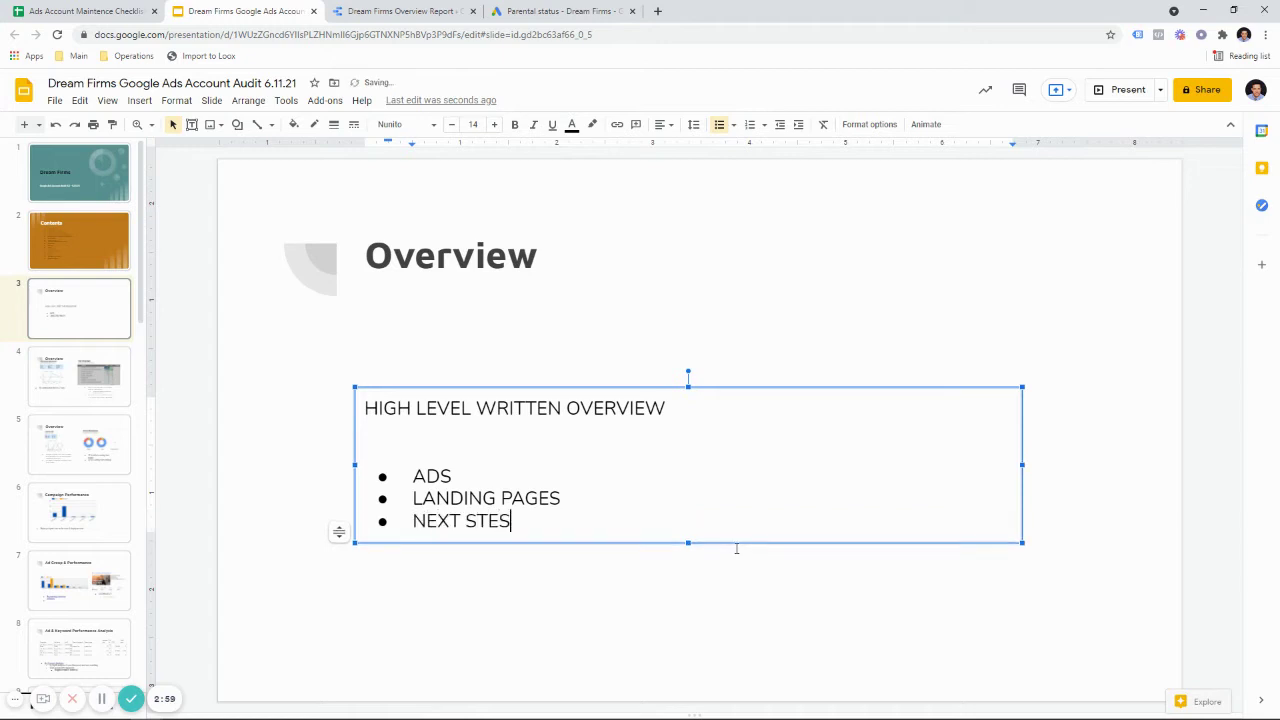
{"action": "key", "text": "BackSpace"}
{"action": "type", "text": "PS"}
{"action": "left_click", "coordinate": [104, 326]}
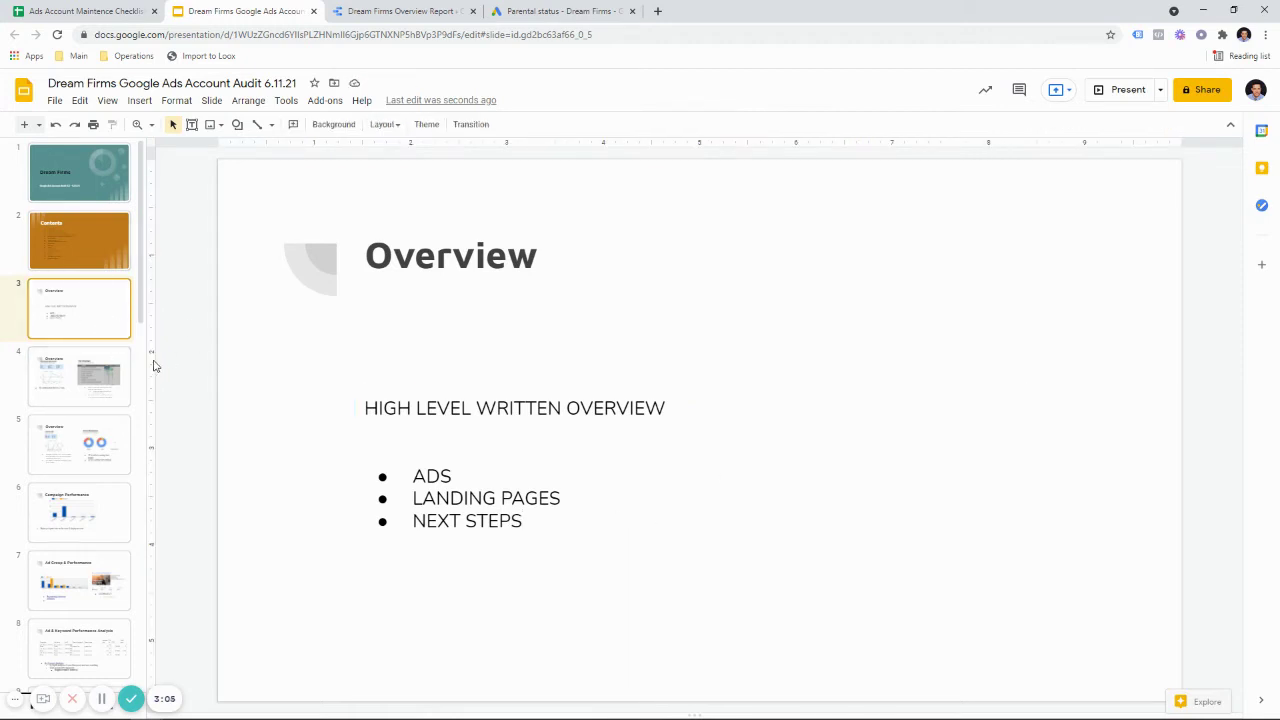
Show slide 4 with the Conversion Rate & Cost chart, after glancing at Device Breakdown
{"action": "left_click", "coordinate": [668, 410]}
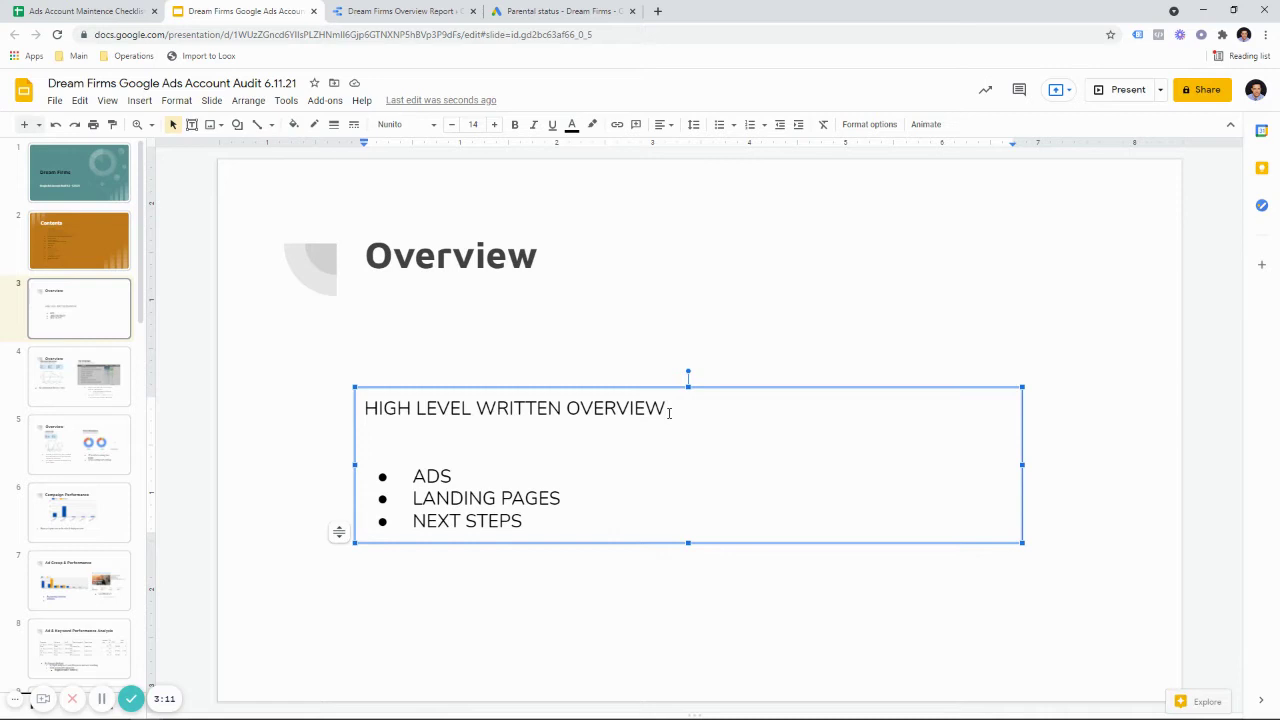
{"action": "left_click", "coordinate": [95, 375]}
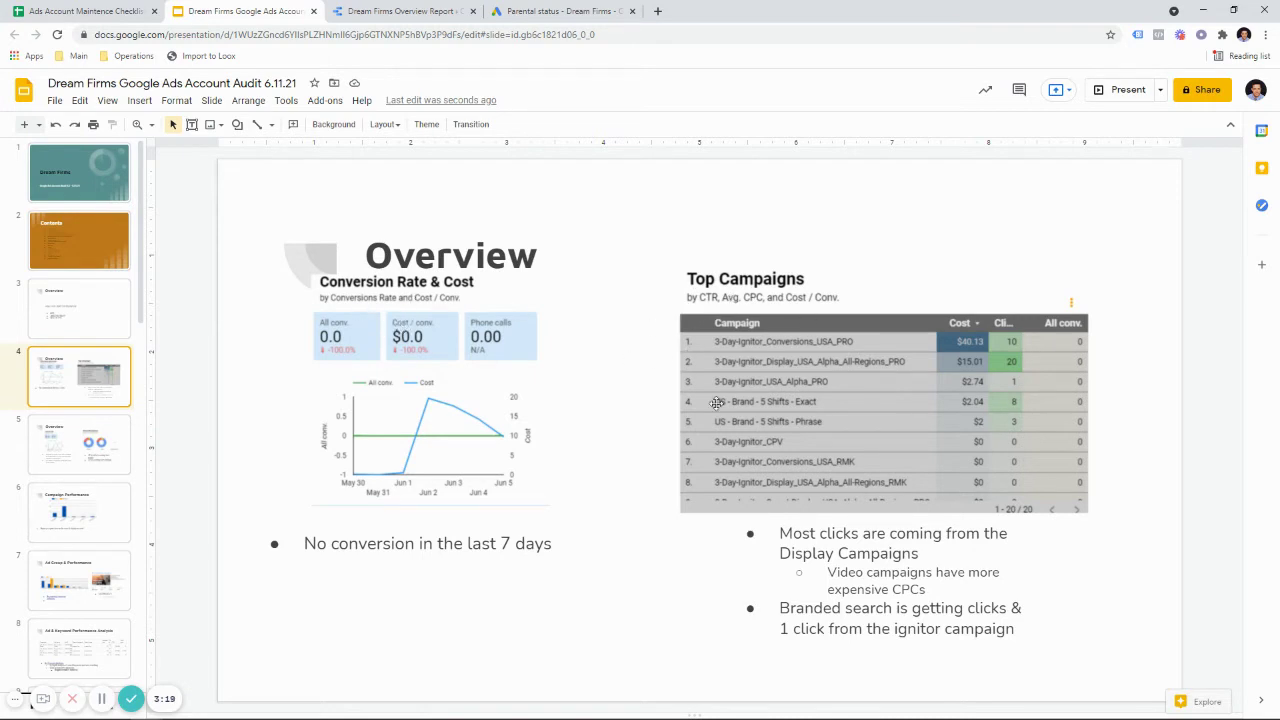
{"action": "left_click", "coordinate": [74, 458]}
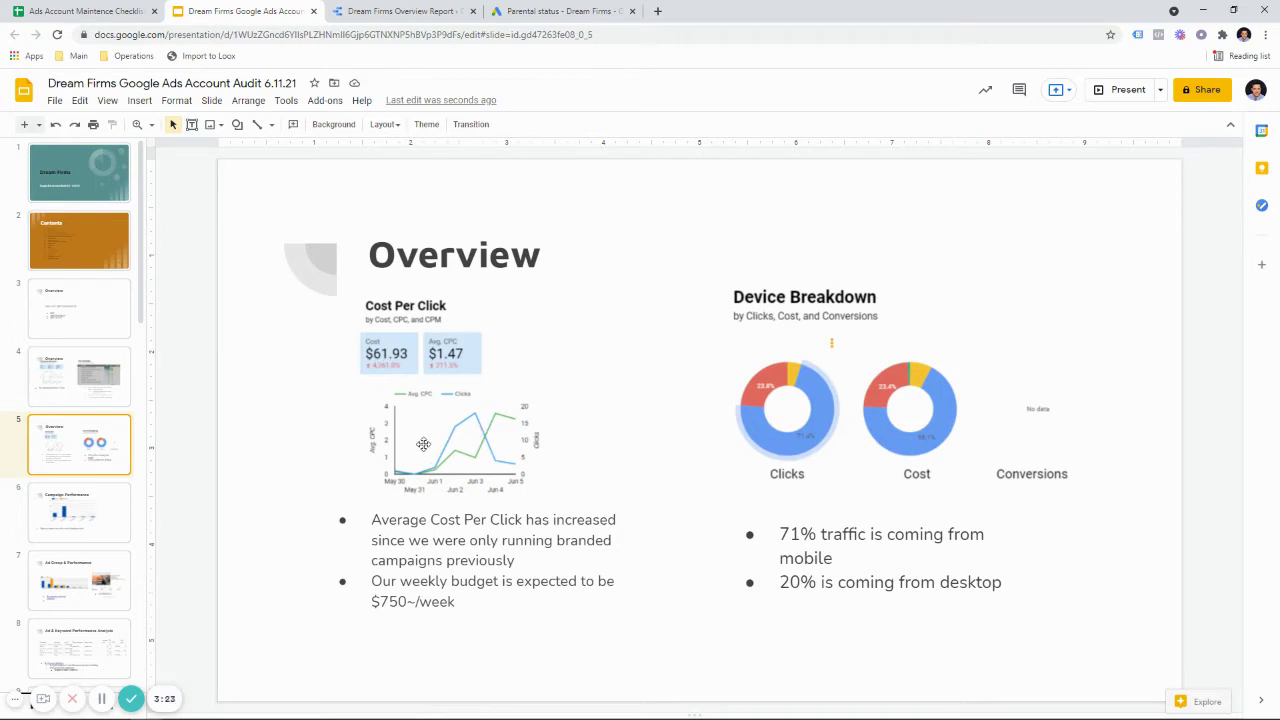
{"action": "left_click", "coordinate": [113, 383]}
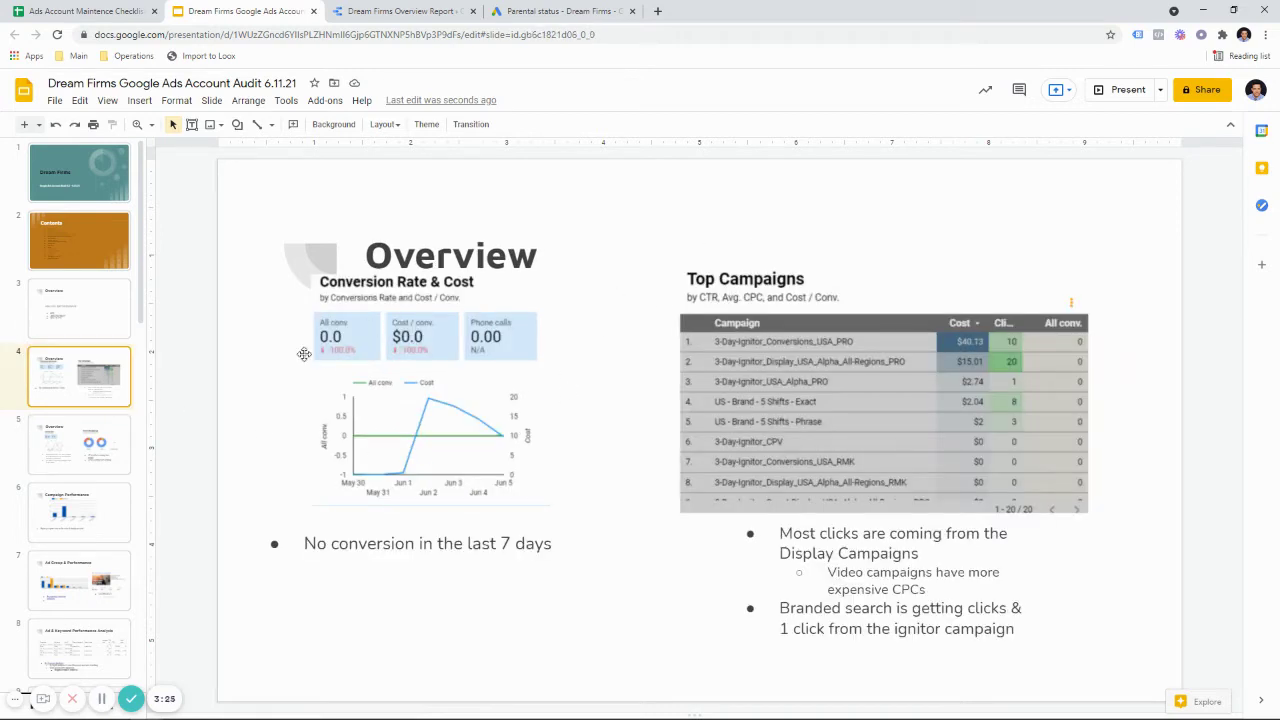
Switch to the Dream Firms Overview Report, browse its Page 1 of 18 list, and enter view mode
{"action": "left_click", "coordinate": [395, 18]}
{"action": "scroll", "coordinate": [95, 180], "scroll_direction": "up", "scroll_amount": 5}
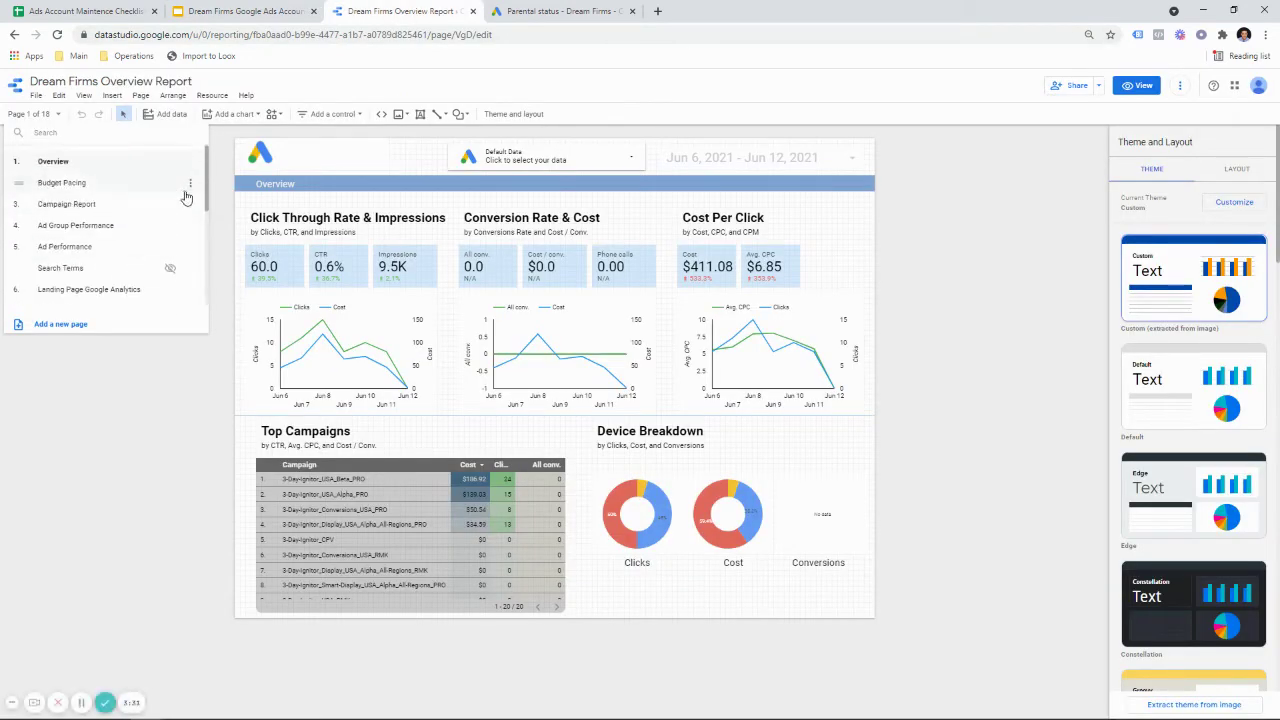
{"action": "left_click", "coordinate": [958, 228]}
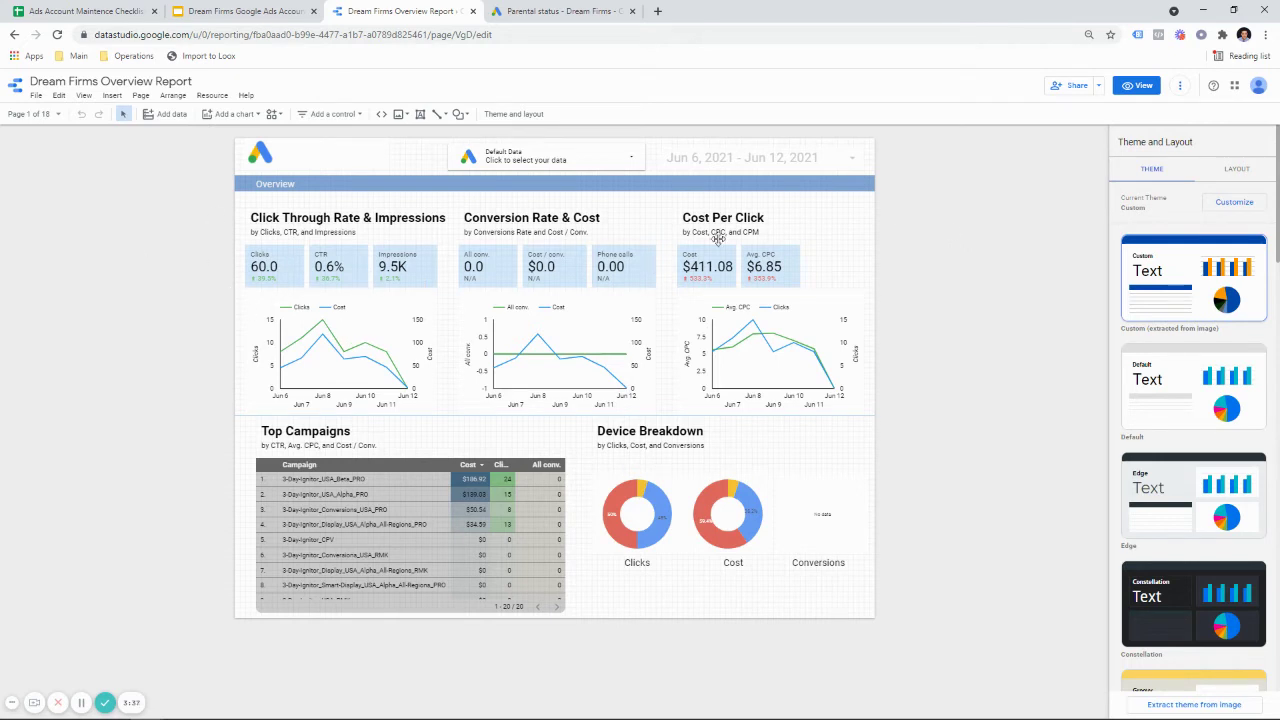
{"action": "left_click", "coordinate": [30, 115]}
{"action": "scroll", "coordinate": [100, 275], "scroll_direction": "down", "scroll_amount": 2}
{"action": "scroll", "coordinate": [105, 270], "scroll_direction": "up", "scroll_amount": 2}
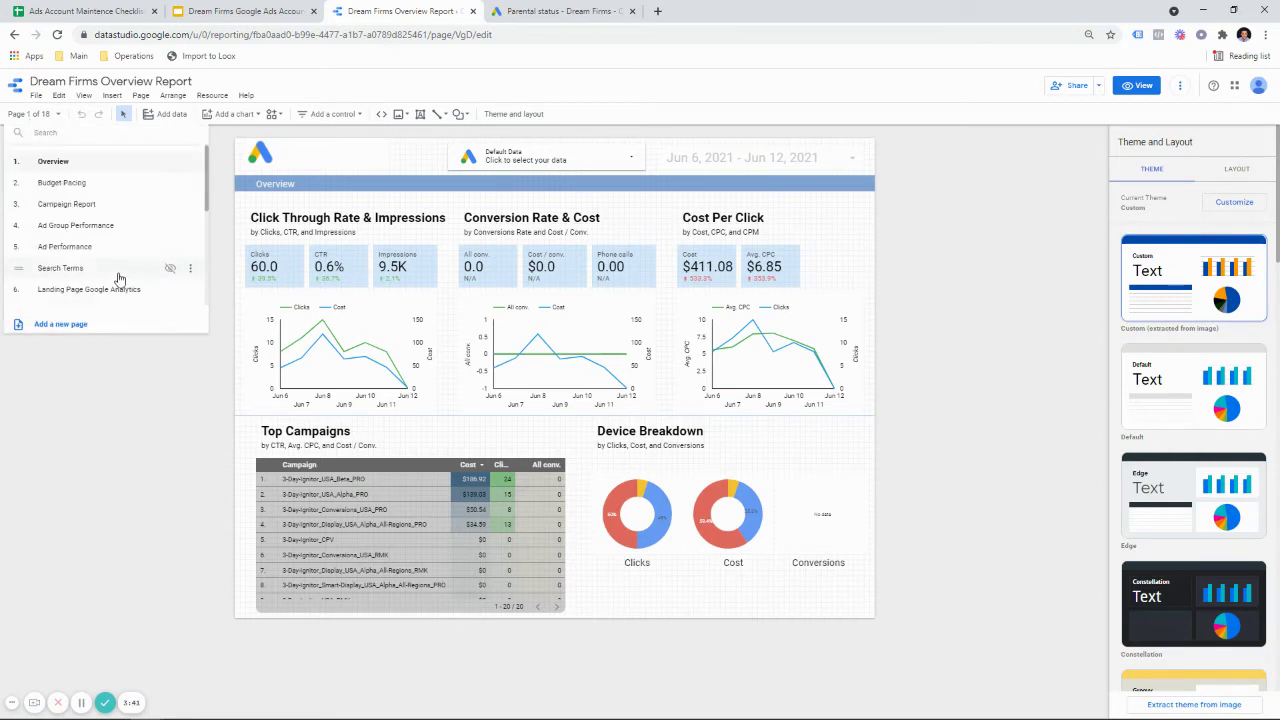
{"action": "left_click", "coordinate": [226, 197]}
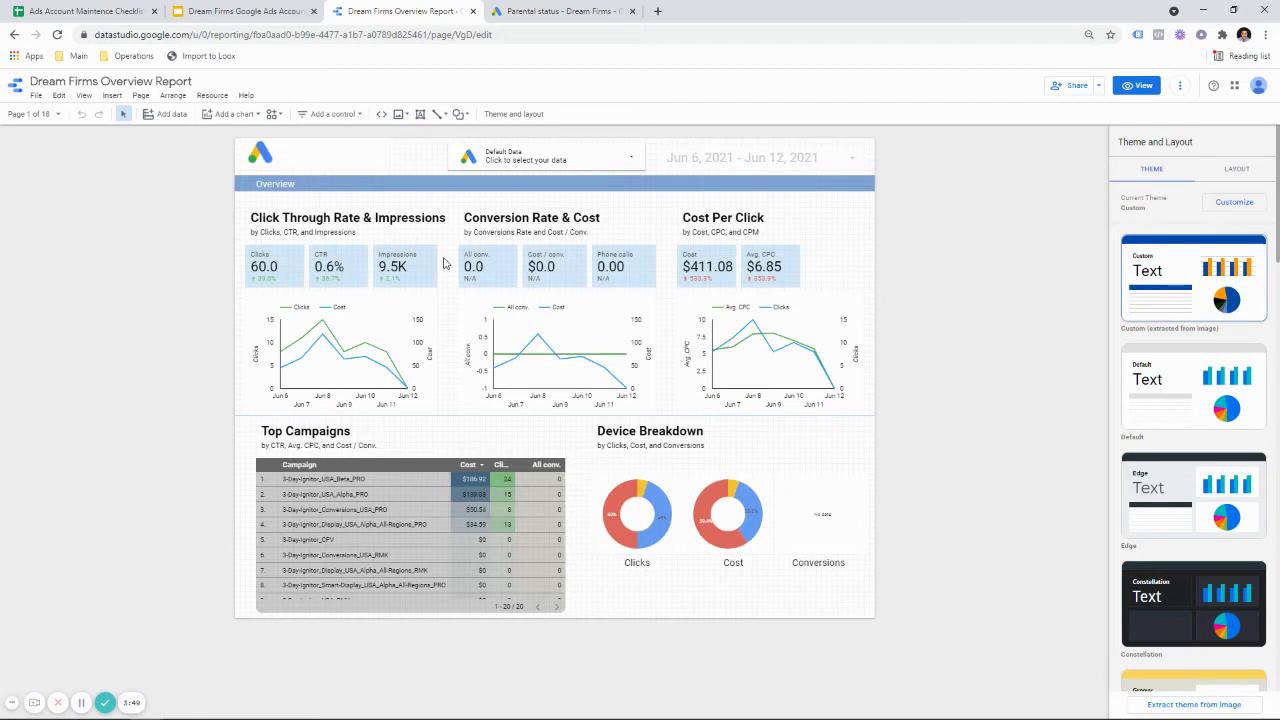
{"action": "left_click", "coordinate": [1137, 85]}
Apply a fixed date range of June 1 to June 11, 2021 to the report
{"action": "left_click", "coordinate": [889, 140]}
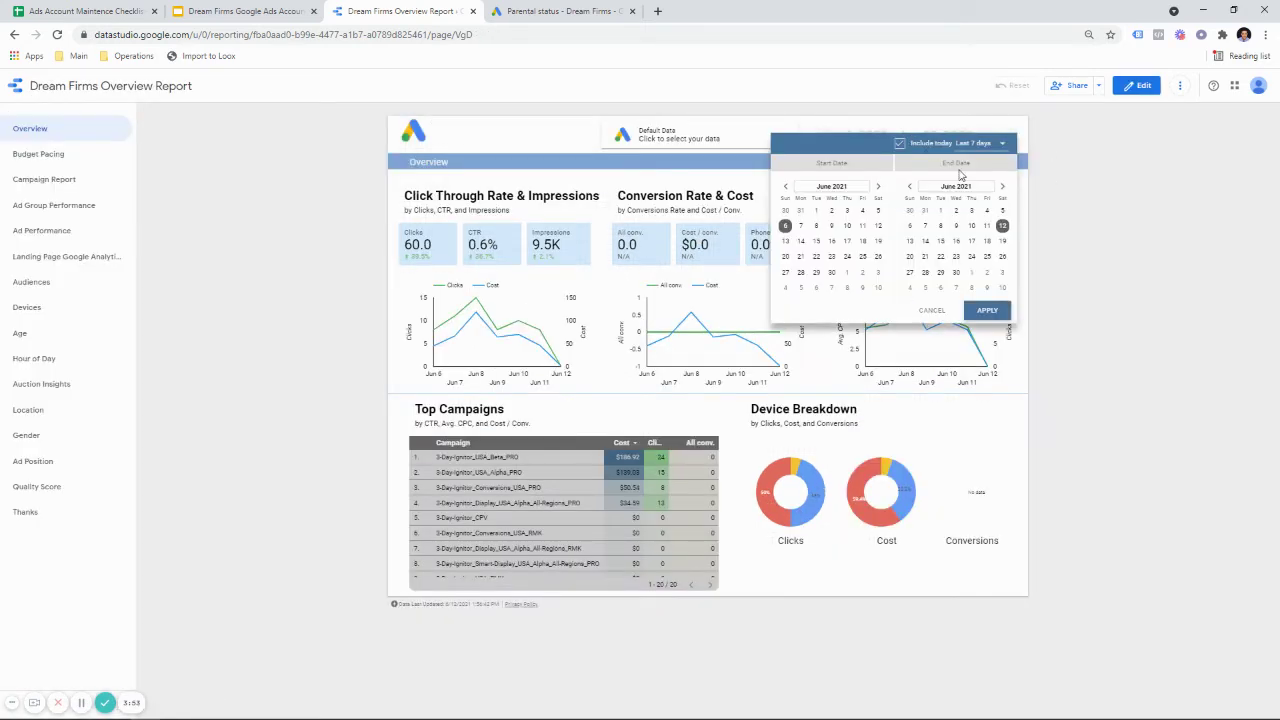
{"action": "left_click", "coordinate": [816, 211]}
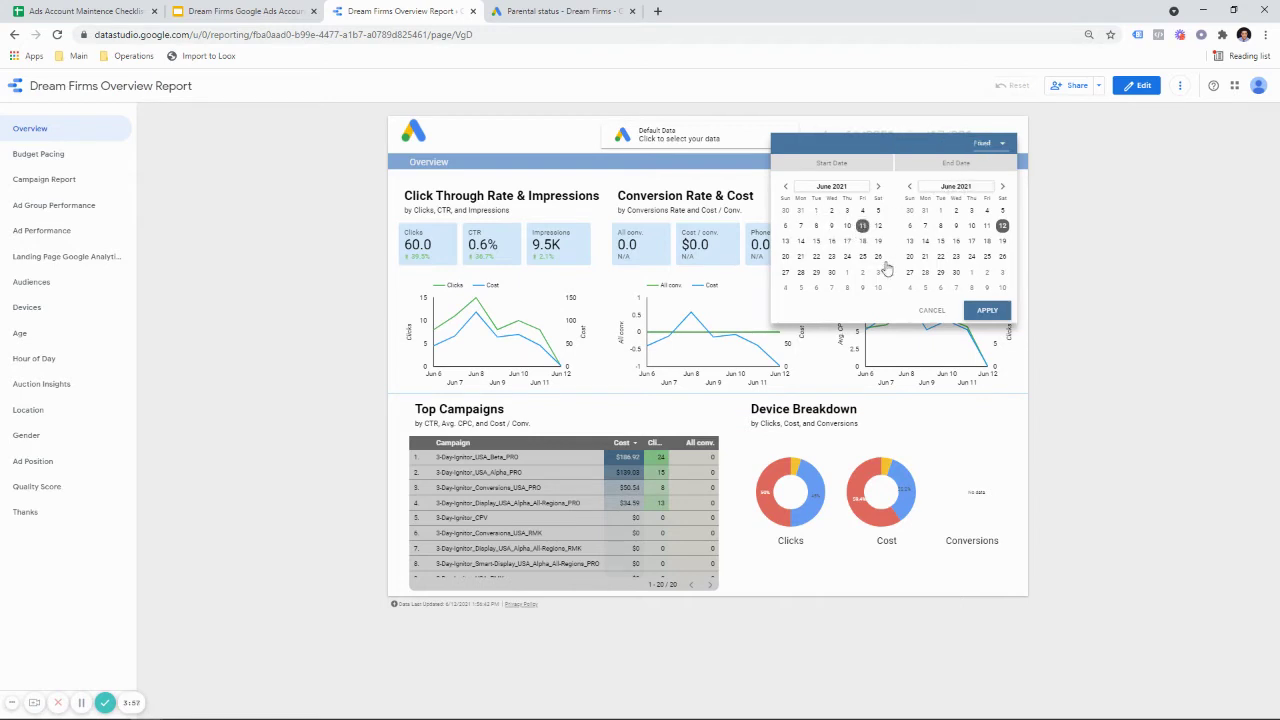
{"action": "left_click", "coordinate": [816, 211]}
{"action": "left_click", "coordinate": [990, 227]}
{"action": "left_click", "coordinate": [989, 309]}
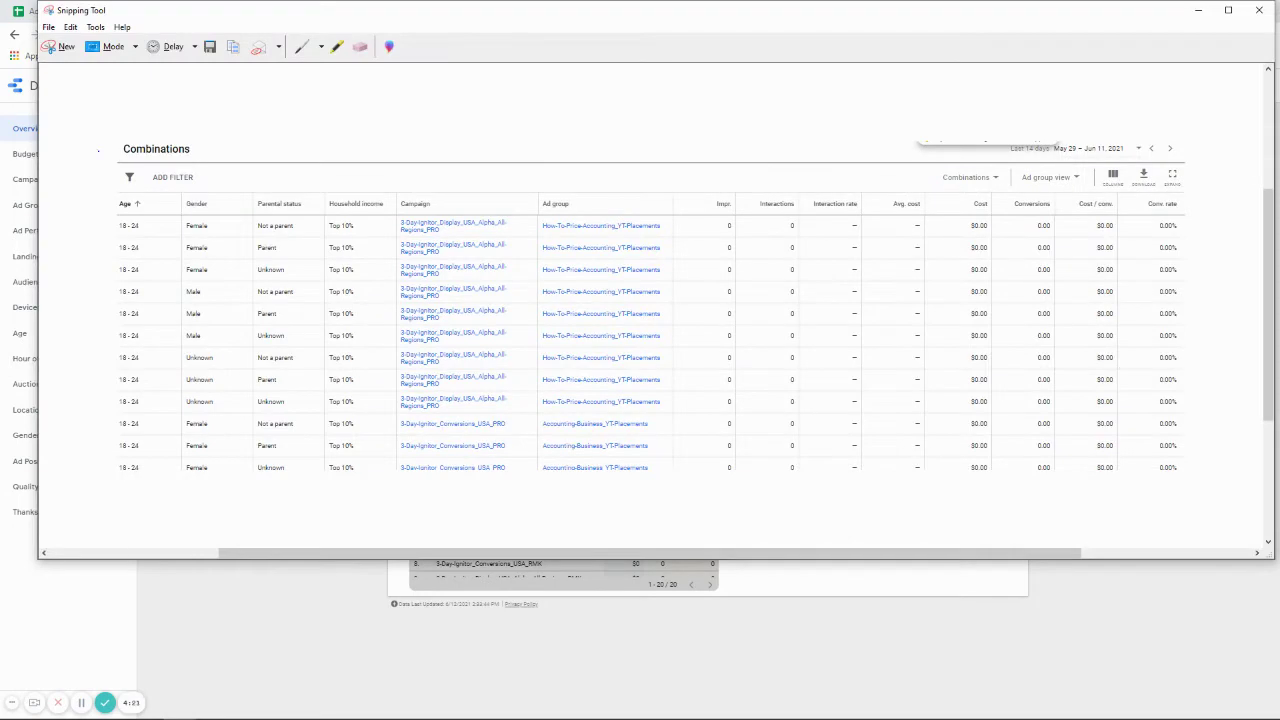
Snip the Click Through Rate & Impressions chart and paste it onto slide 4
{"action": "left_click", "coordinate": [60, 47]}
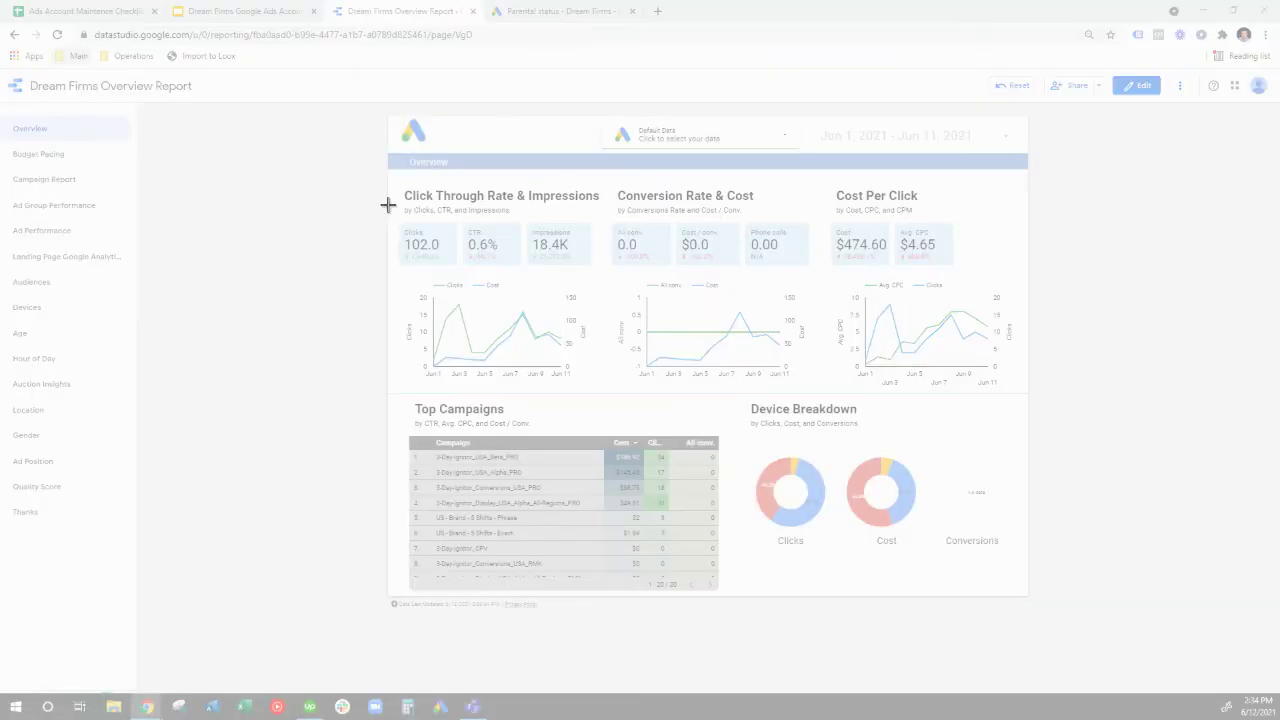
{"action": "left_click_drag", "start_coordinate": [394, 186], "coordinate": [603, 393]}
{"action": "right_click", "coordinate": [488, 336]}
{"action": "left_click", "coordinate": [530, 360]}
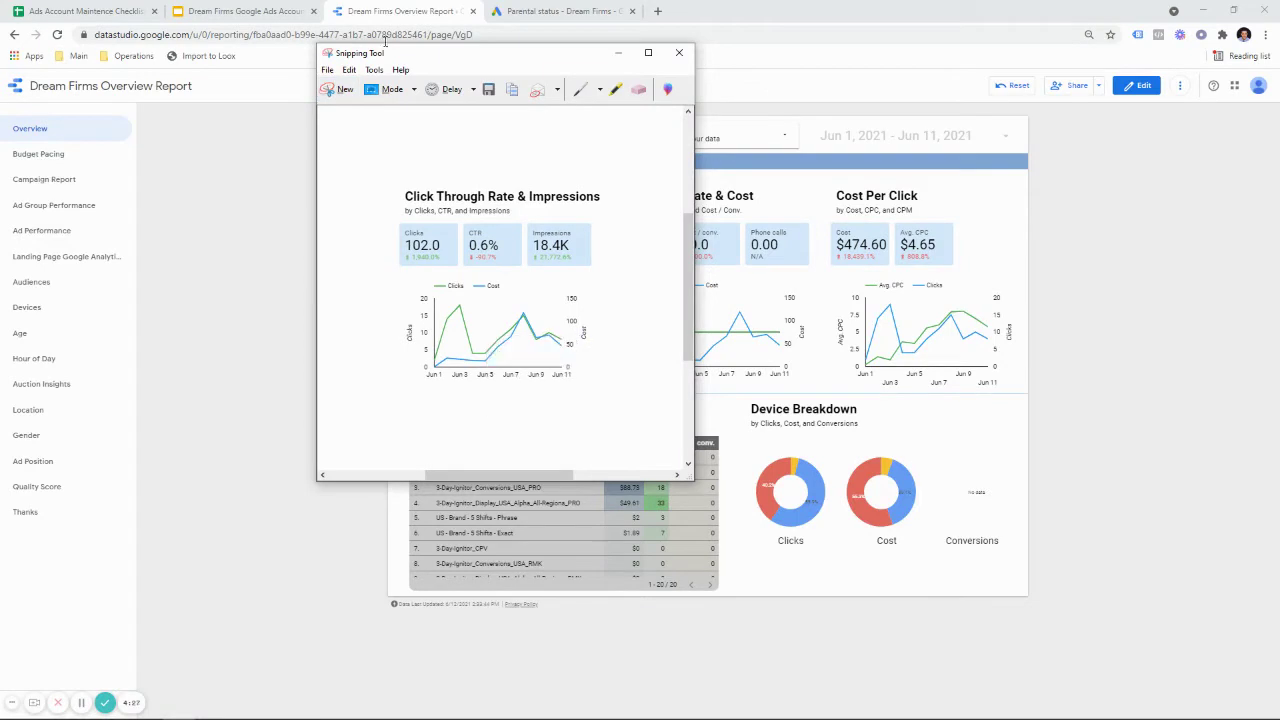
{"action": "left_click", "coordinate": [262, 12]}
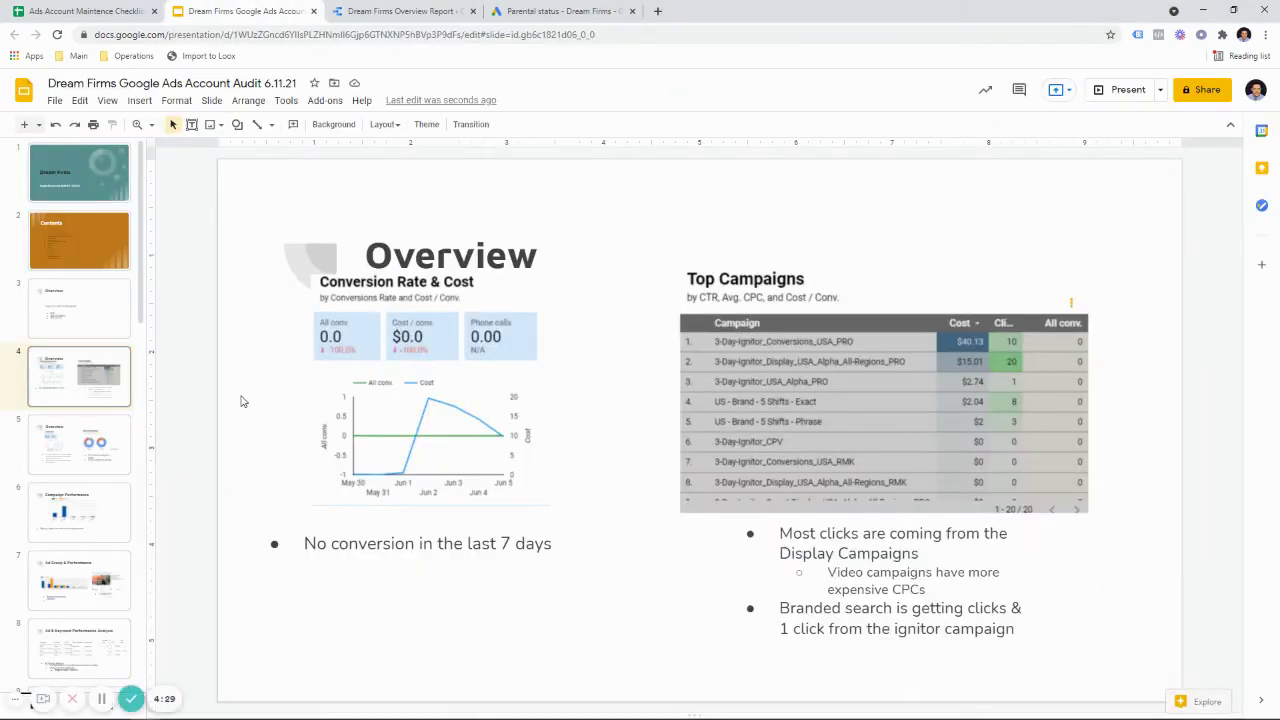
{"action": "key", "text": "ctrl+v"}
Delete the old Conversion Rate & Cost chart, then resize and discard the pasted CTR chart
{"action": "left_click", "coordinate": [471, 428]}
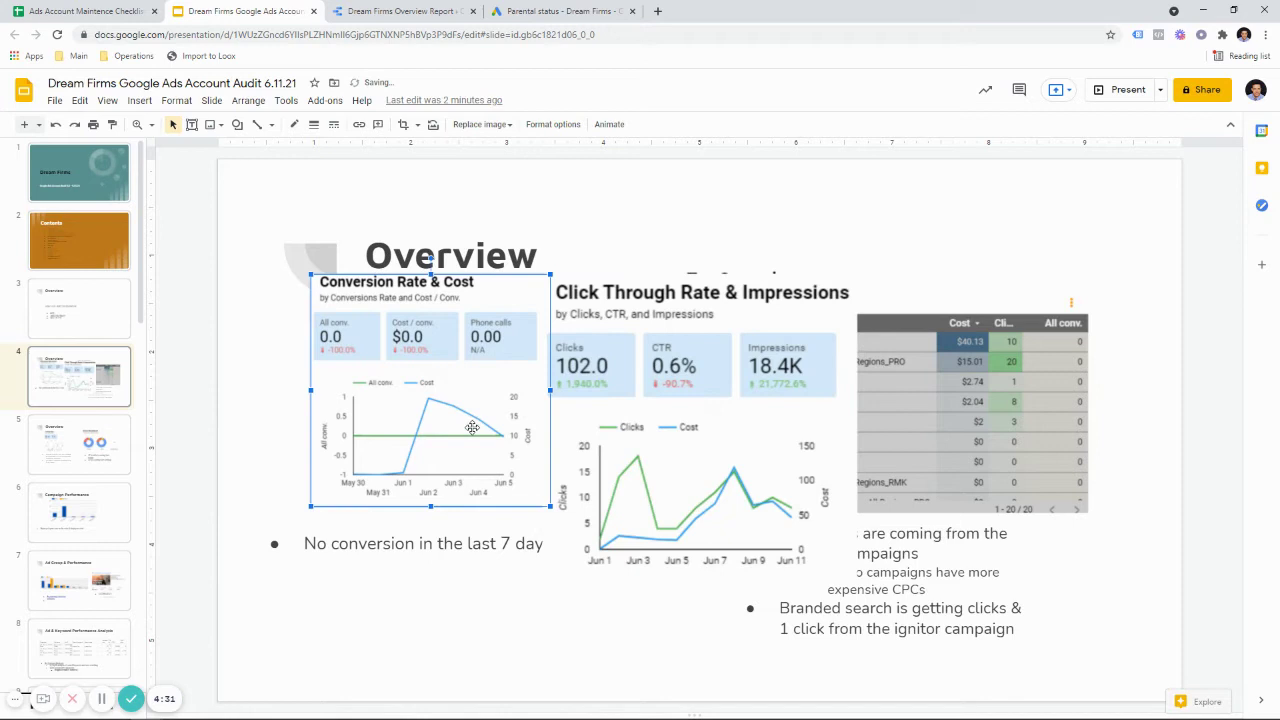
{"action": "key", "text": "Delete"}
{"action": "left_click_drag", "start_coordinate": [572, 386], "coordinate": [438, 358]}
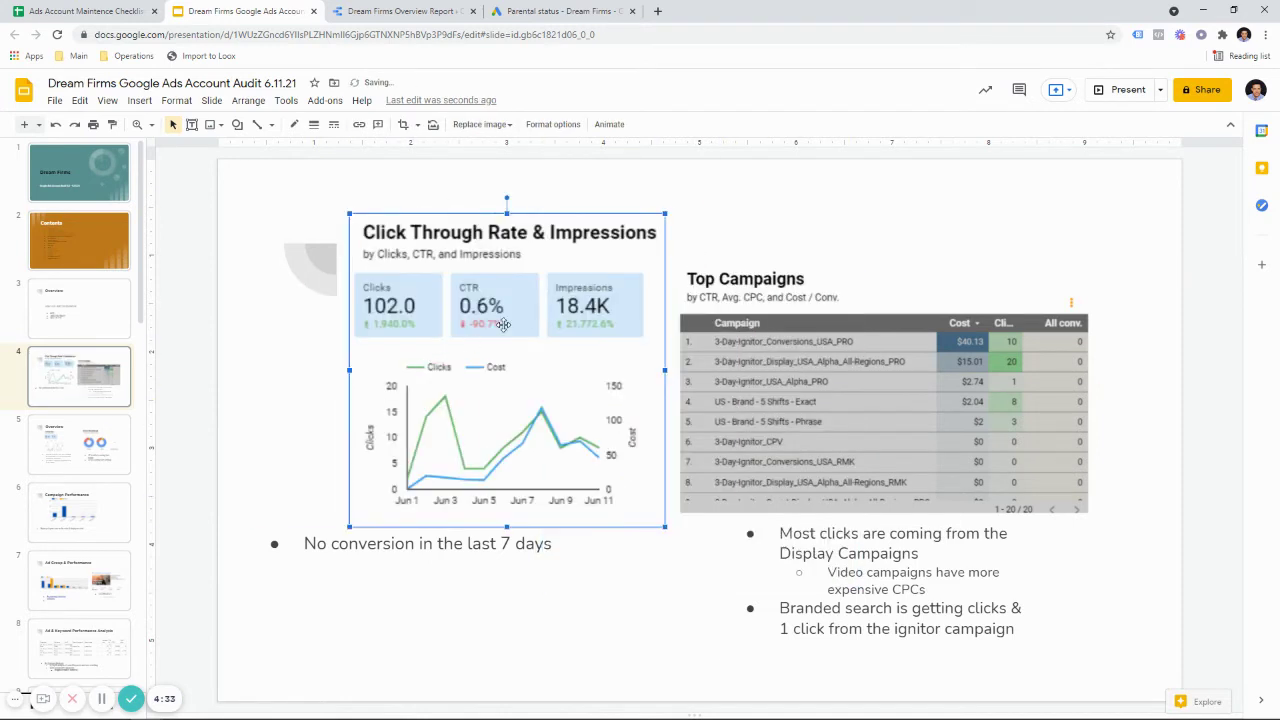
{"action": "left_click_drag", "start_coordinate": [663, 213], "coordinate": [562, 315]}
{"action": "left_click_drag", "start_coordinate": [497, 349], "coordinate": [483, 345]}
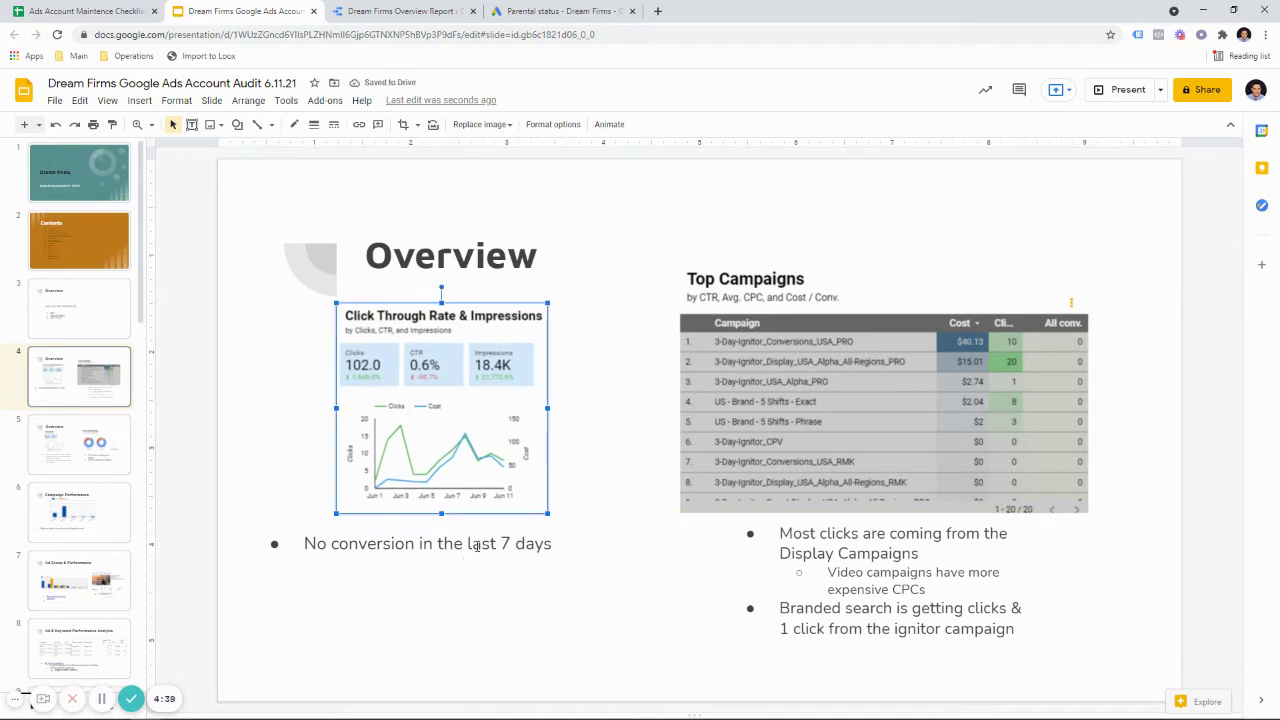
{"action": "left_click_drag", "start_coordinate": [464, 479], "coordinate": [477, 492]}
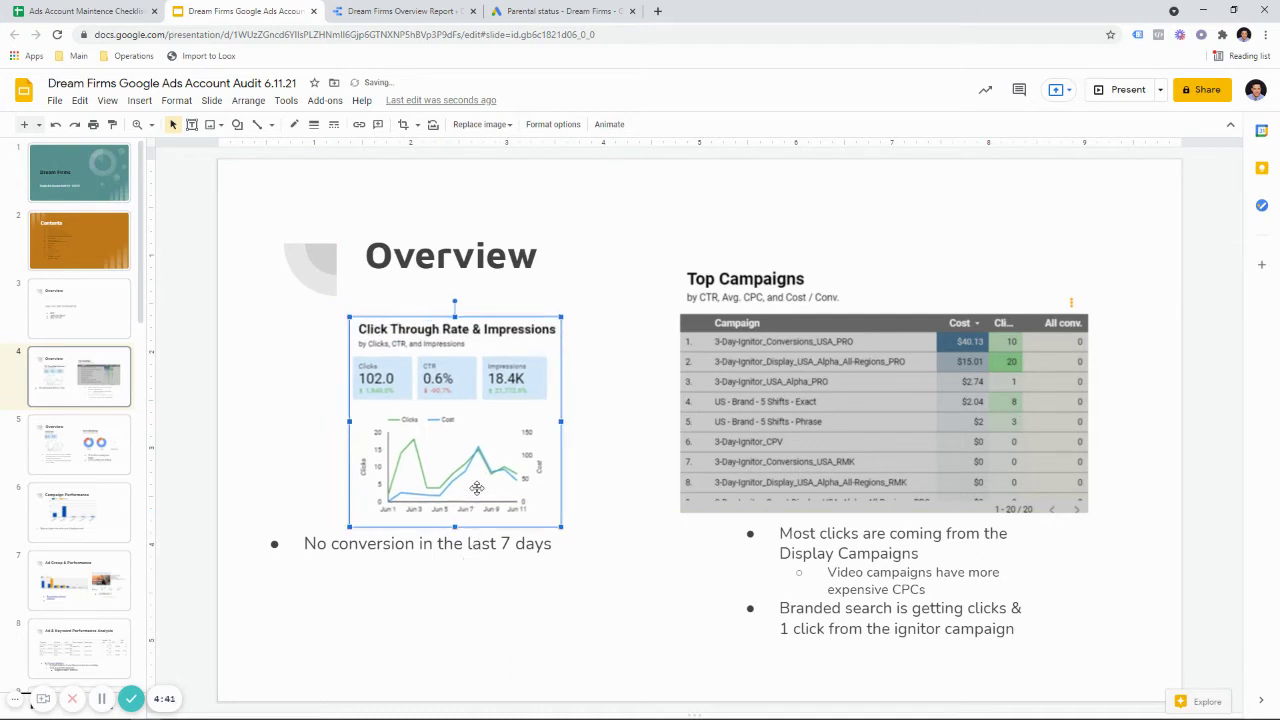
{"action": "key", "text": "Delete"}
{"action": "left_click", "coordinate": [400, 11]}
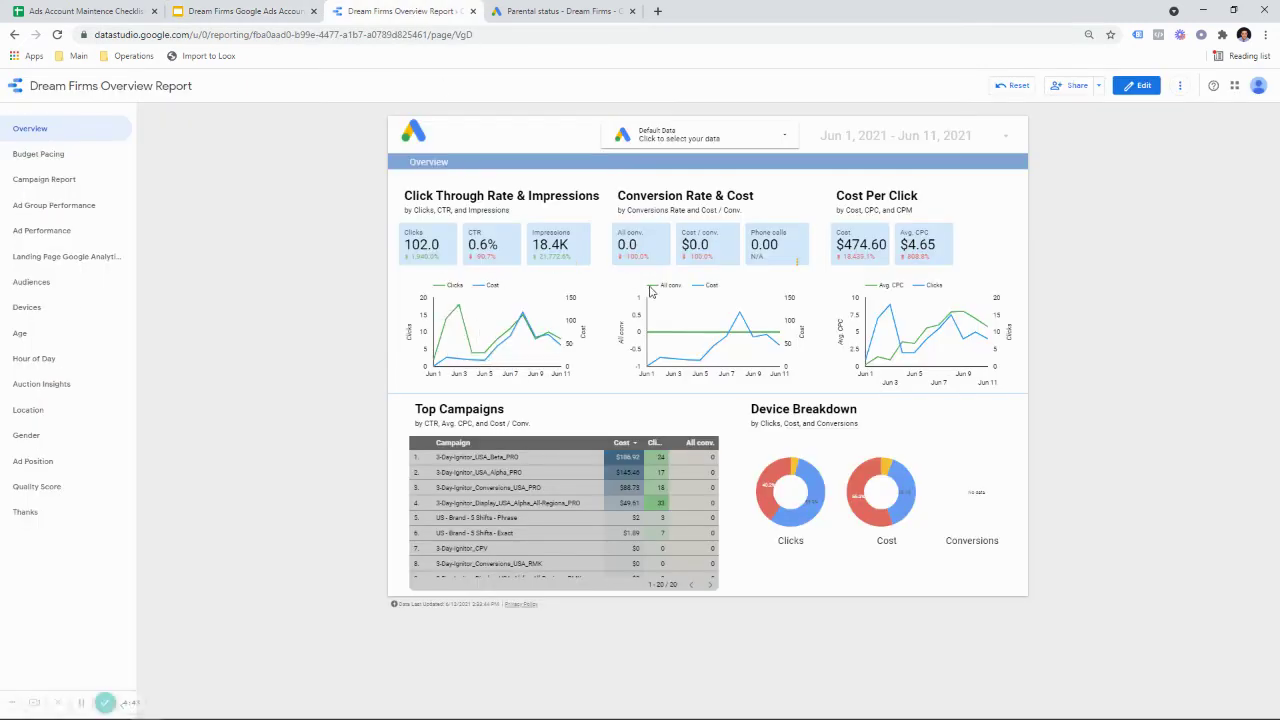
Snip the Jun 1–11 Conversion Rate & Cost chart and paste it onto slide 4
{"action": "mouse_move", "coordinate": [58, 678]}
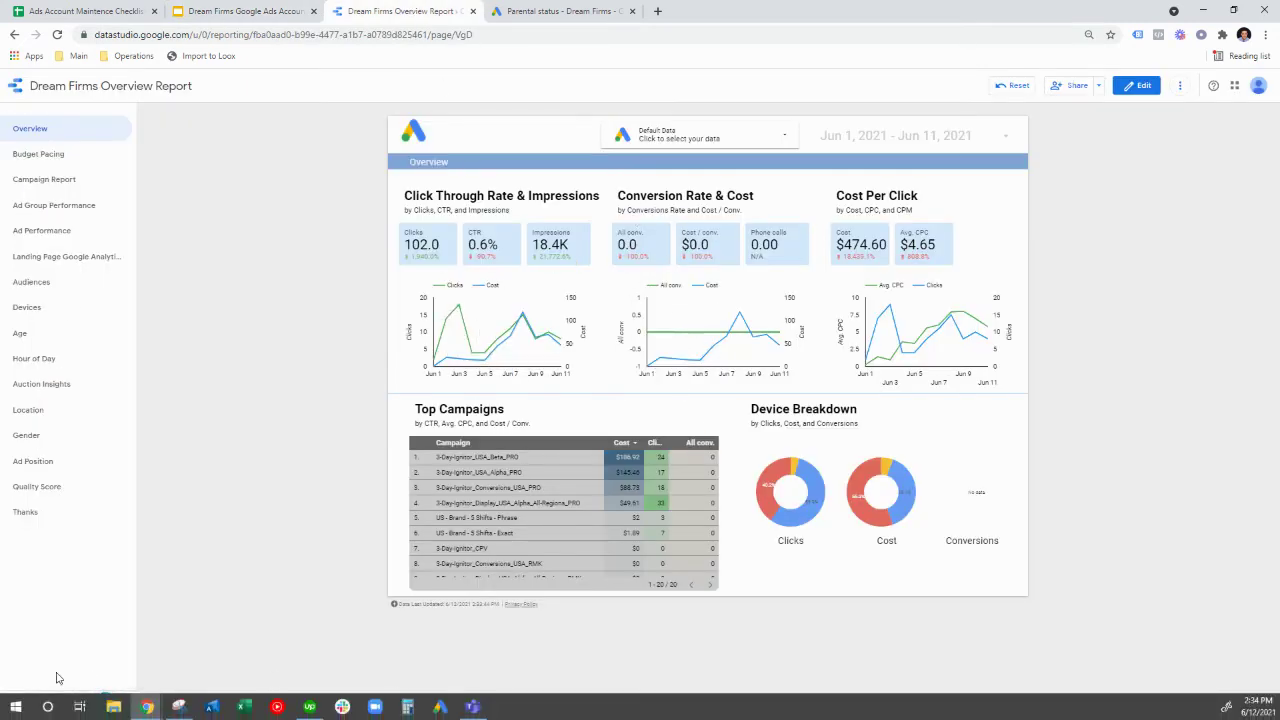
{"action": "left_click", "coordinate": [178, 707]}
{"action": "left_click", "coordinate": [336, 90]}
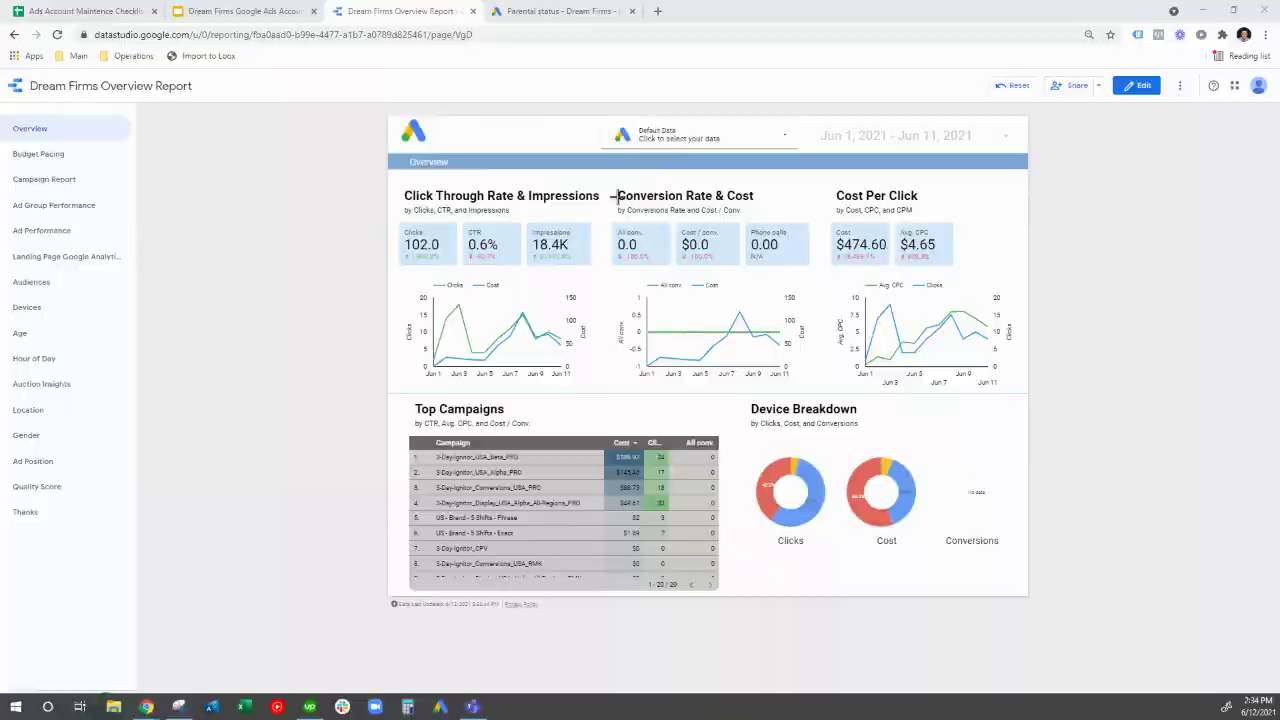
{"action": "left_click_drag", "start_coordinate": [615, 184], "coordinate": [818, 394]}
{"action": "right_click", "coordinate": [577, 276]}
{"action": "left_click", "coordinate": [602, 300]}
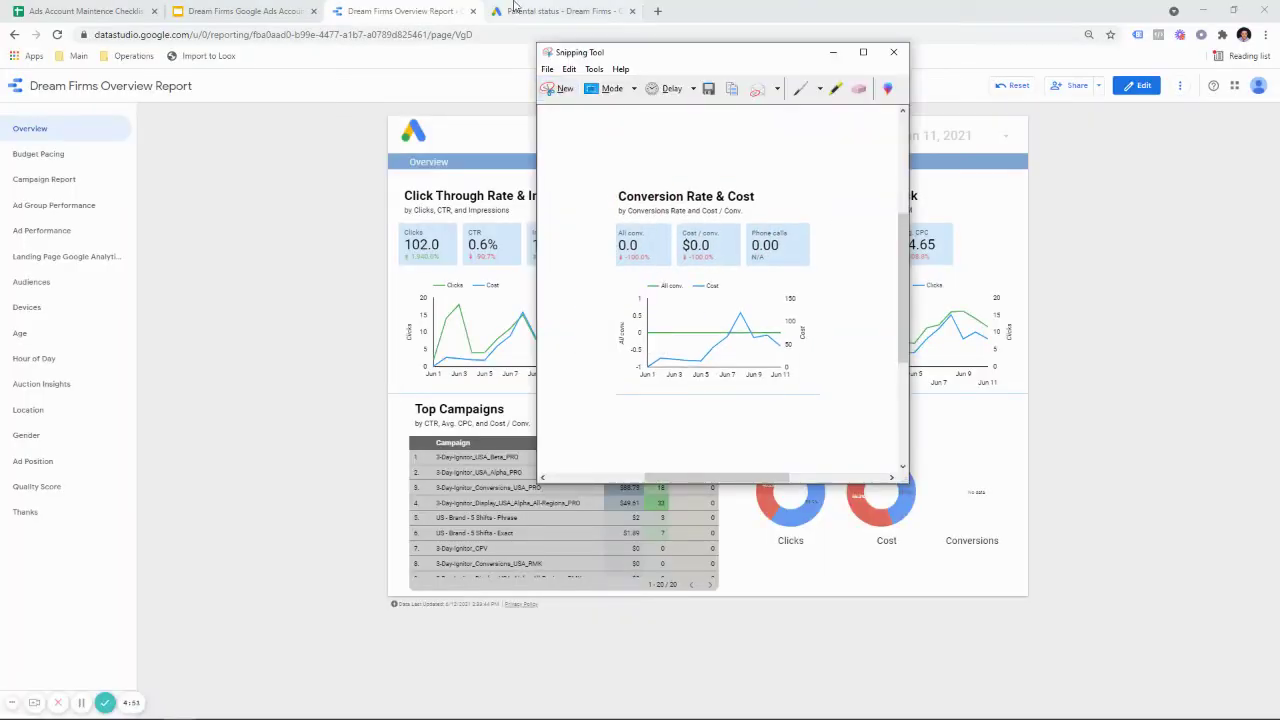
{"action": "left_click", "coordinate": [223, 10]}
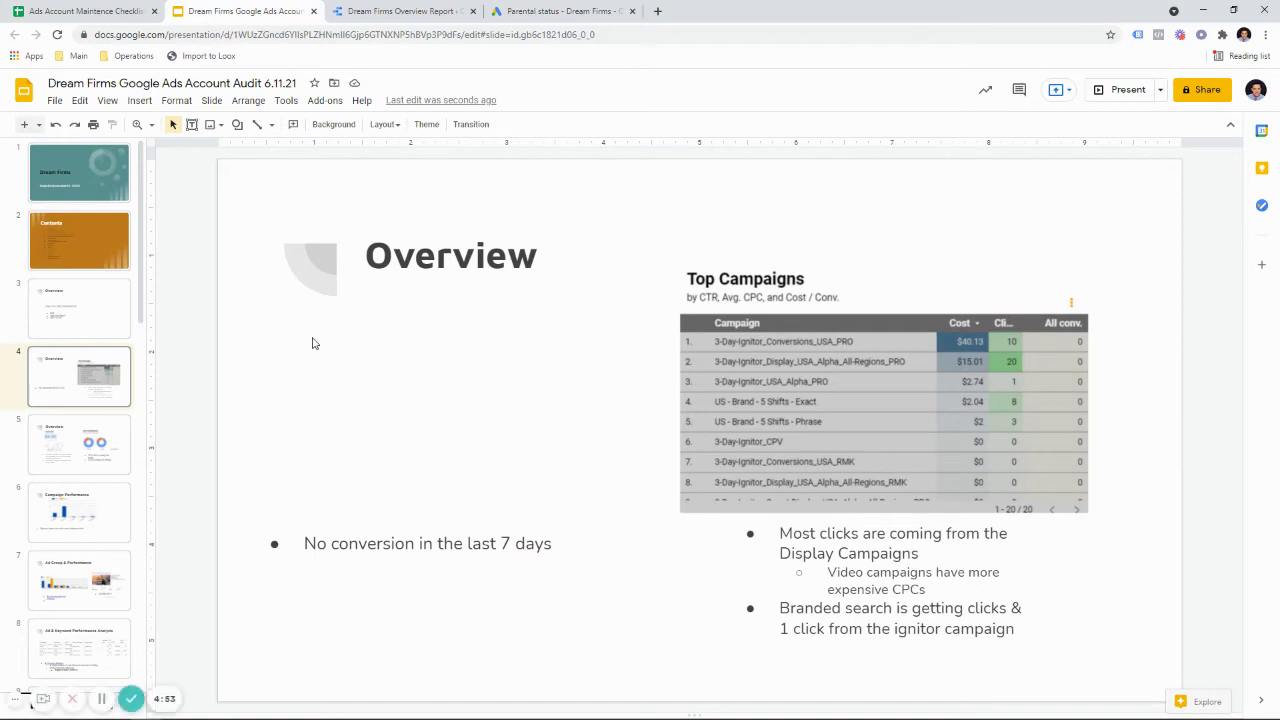
{"action": "key", "text": "ctrl+v"}
Resize the chart beneath the Overview title and delete the old Top Campaigns image
{"action": "left_click_drag", "start_coordinate": [648, 404], "coordinate": [433, 353]}
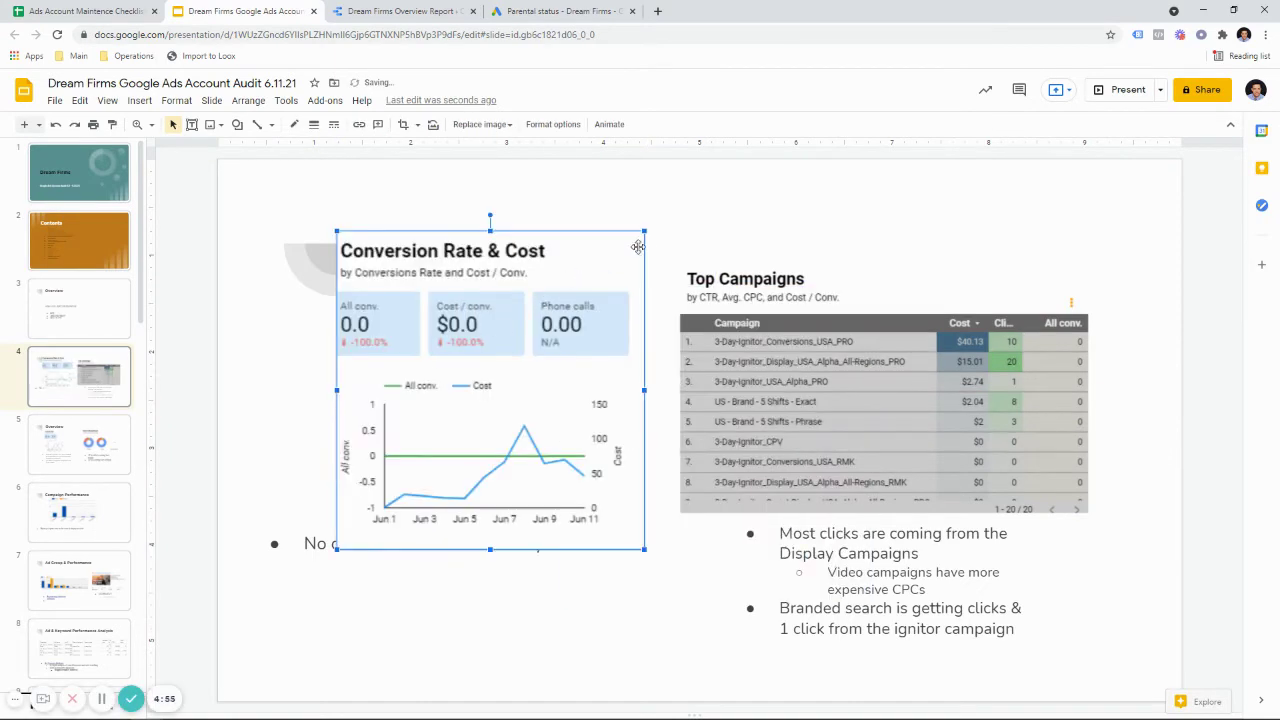
{"action": "left_click_drag", "start_coordinate": [645, 231], "coordinate": [541, 339]}
{"action": "left_click_drag", "start_coordinate": [466, 380], "coordinate": [473, 343]}
{"action": "left_click", "coordinate": [746, 346]}
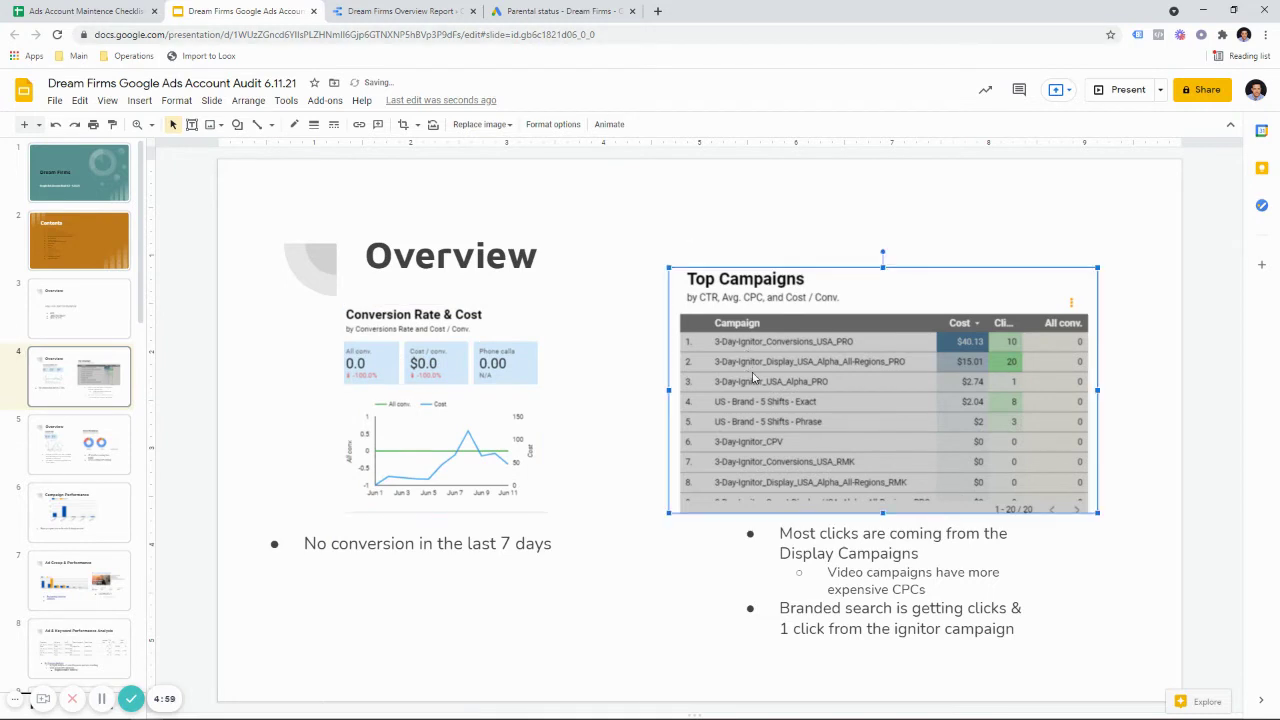
{"action": "key", "text": "Delete"}
{"action": "left_click", "coordinate": [432, 10]}
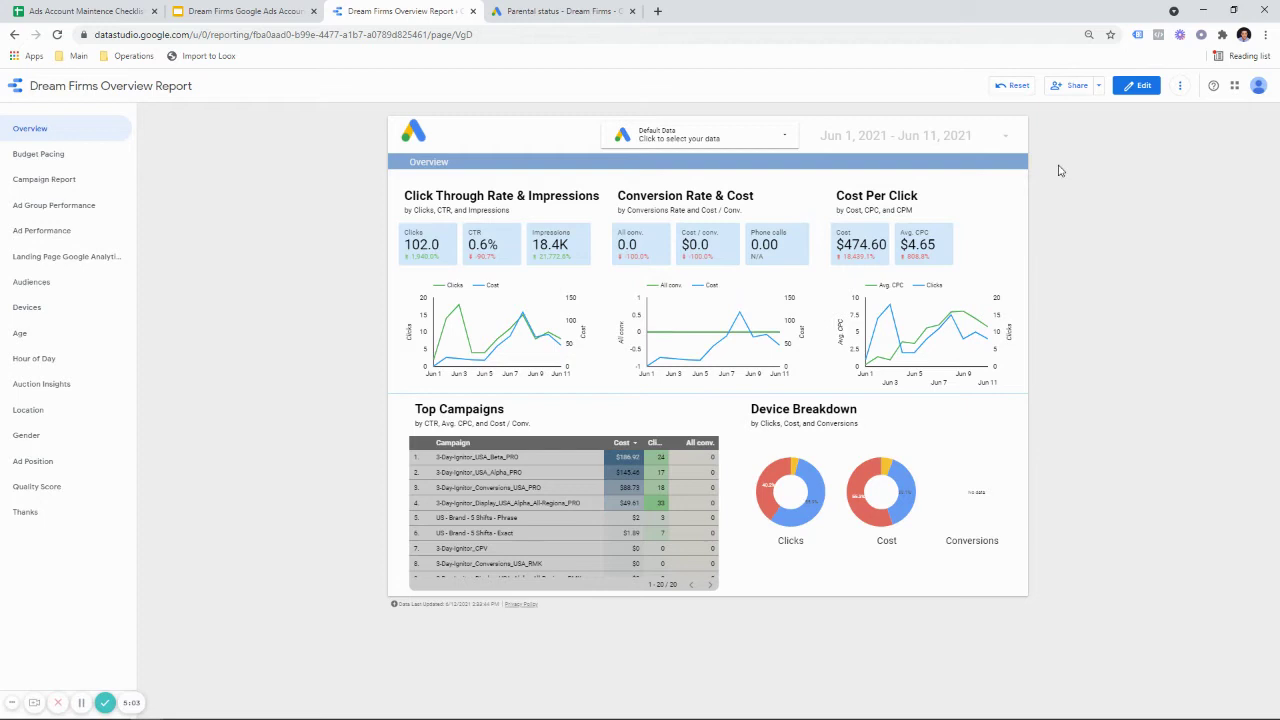
Choose June 1 as the start date so the Overview report covers Jun 1 – Jun 12, 2021
{"action": "left_click", "coordinate": [1138, 86]}
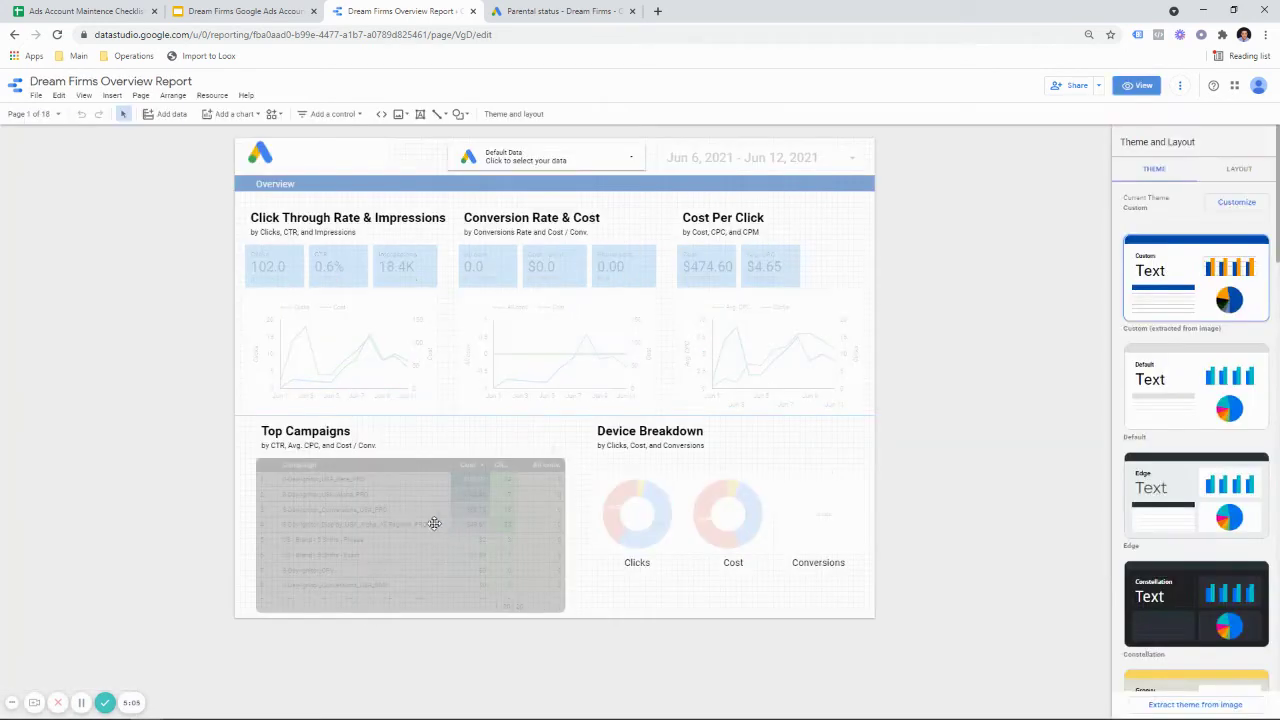
{"action": "left_click", "coordinate": [408, 515]}
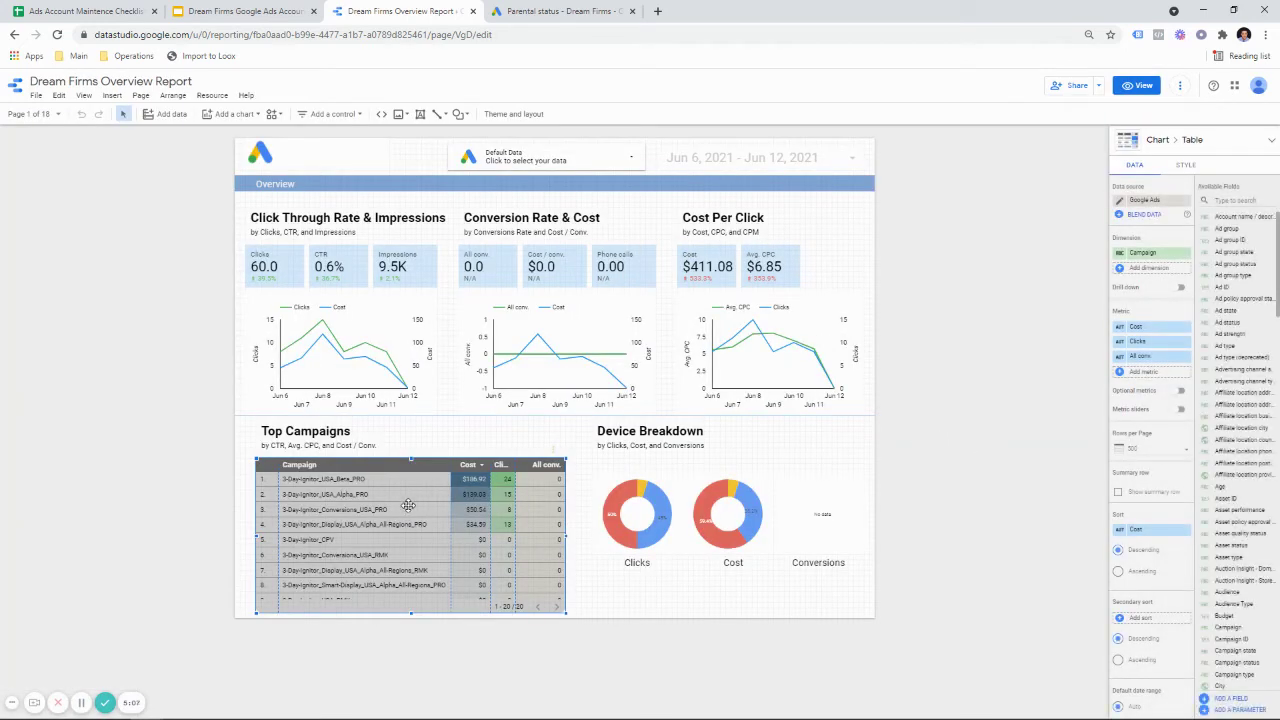
{"action": "left_click", "coordinate": [1137, 86]}
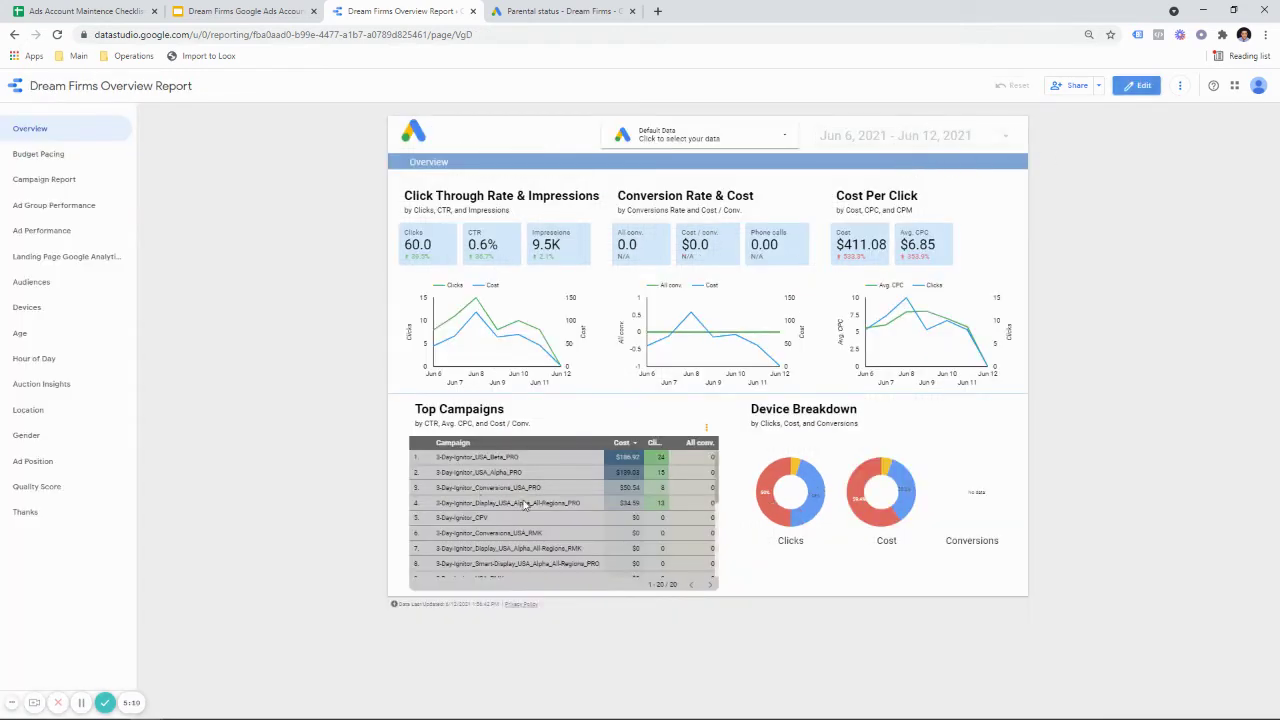
{"action": "left_click", "coordinate": [931, 135]}
{"action": "left_click", "coordinate": [816, 211]}
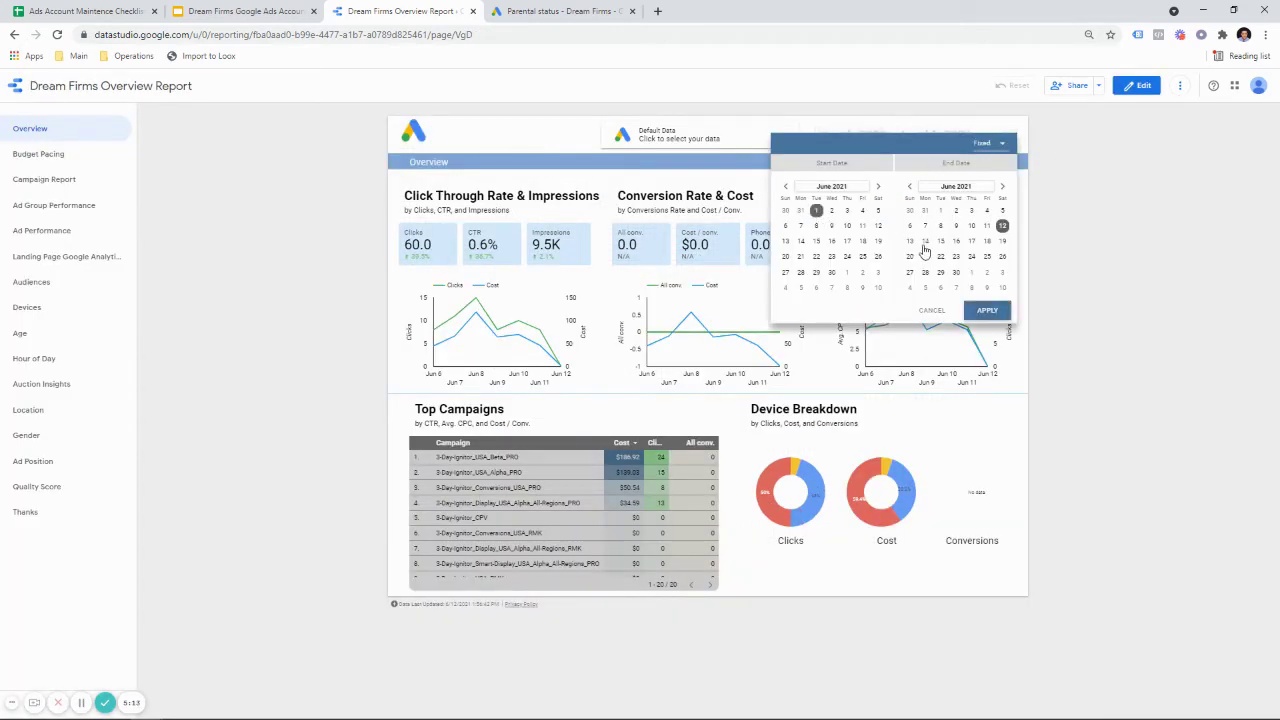
{"action": "left_click", "coordinate": [987, 311]}
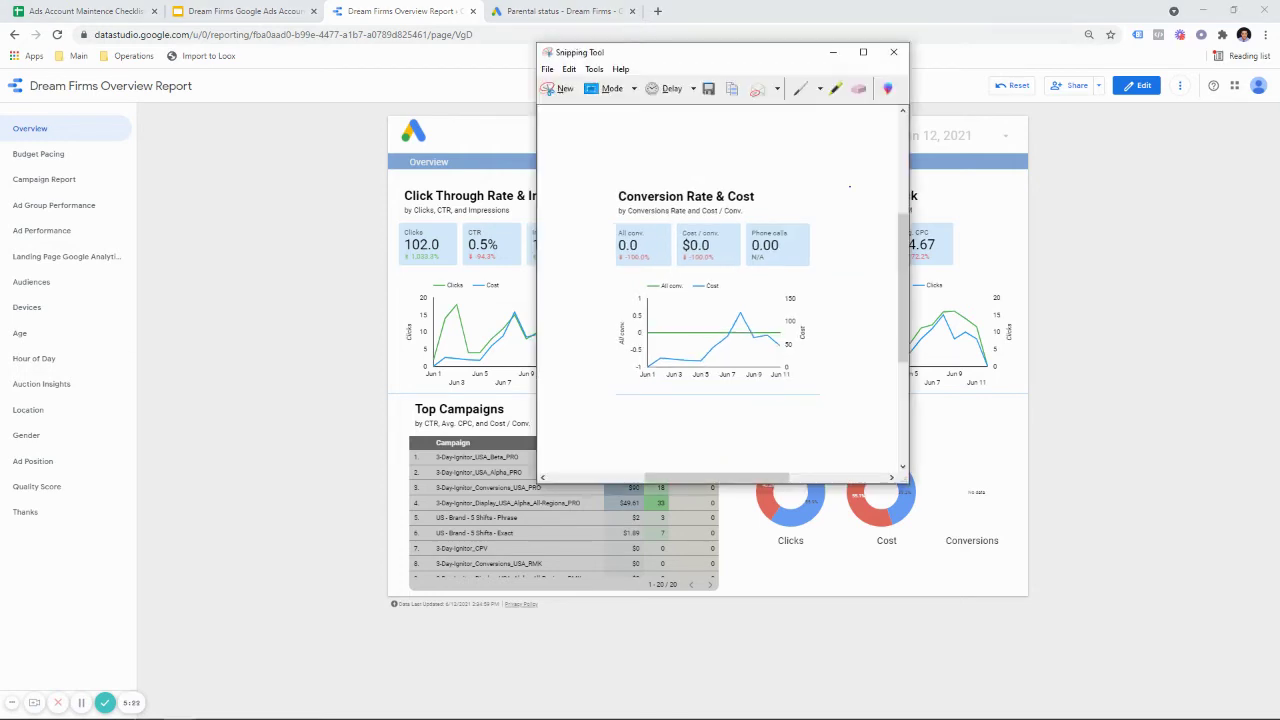
Snip the Top Campaigns table with Snipping Tool and copy the capture
{"action": "left_click", "coordinate": [558, 88]}
{"action": "left_click_drag", "start_coordinate": [400, 400], "coordinate": [731, 594]}
{"action": "right_click", "coordinate": [536, 500]}
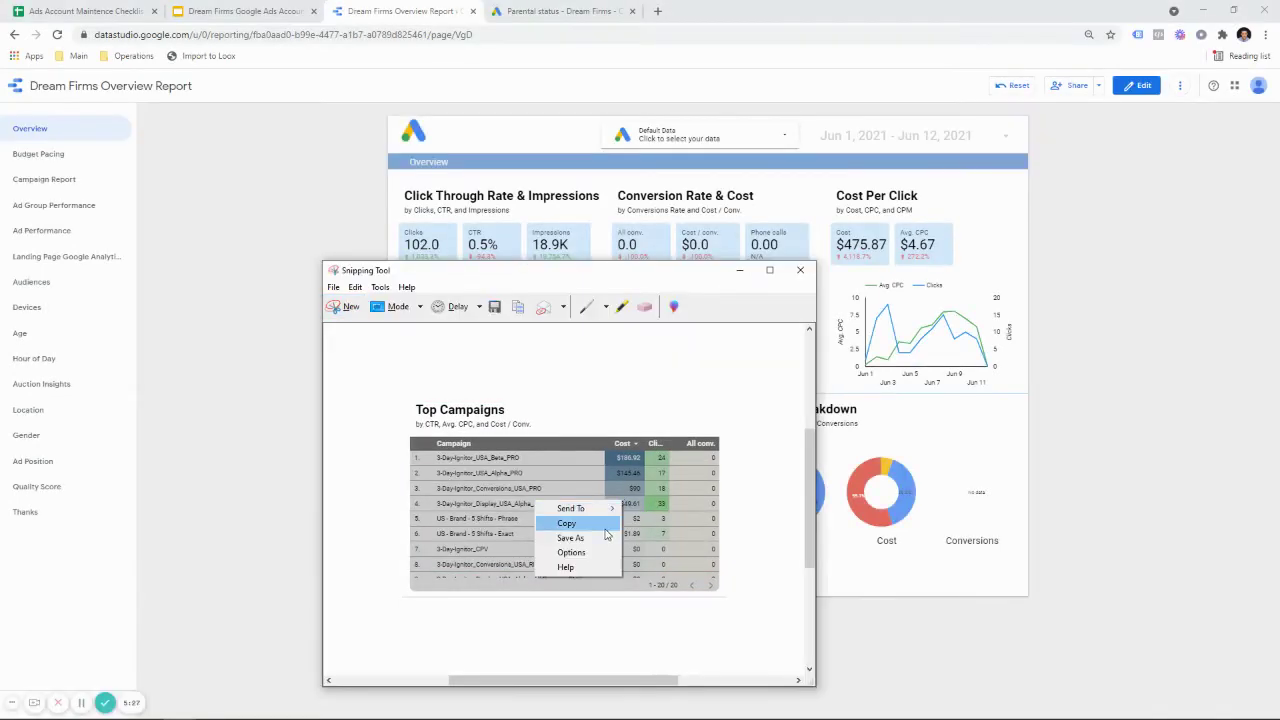
{"action": "left_click", "coordinate": [562, 522]}
Paste the table image into the slide, shrunk and placed above the right-hand bullets
{"action": "left_click", "coordinate": [238, 7]}
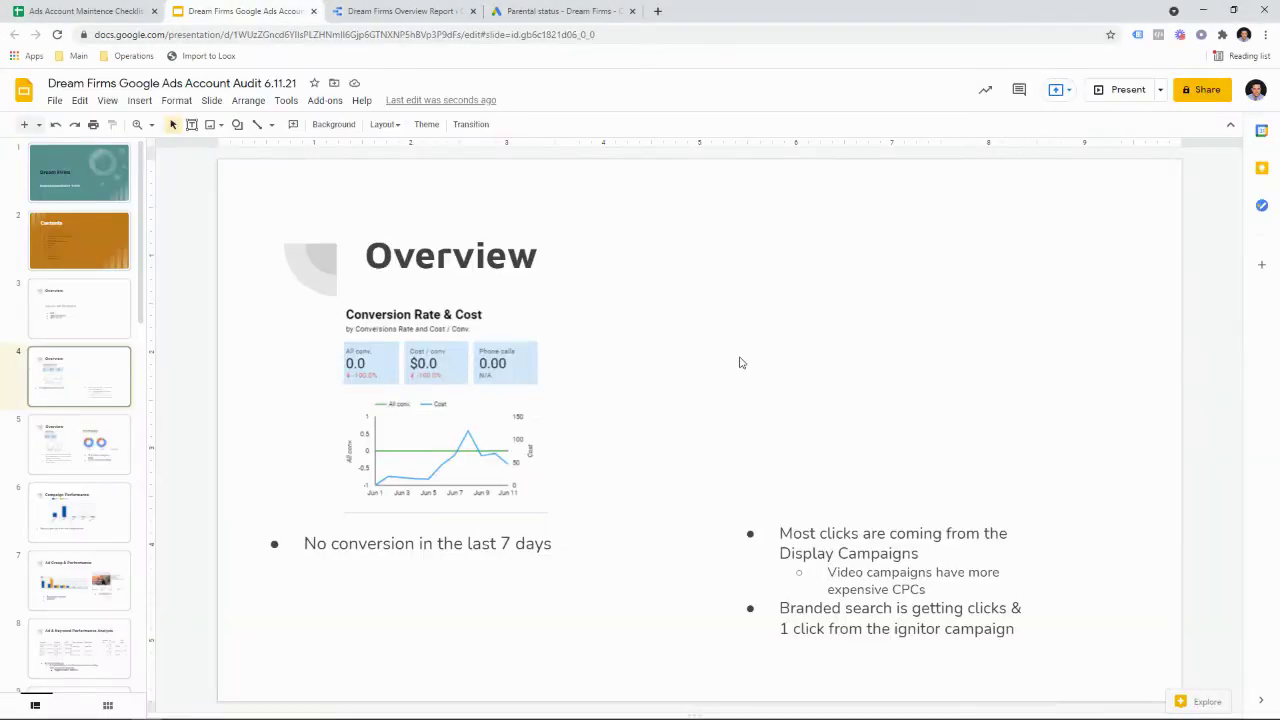
{"action": "key", "text": "ctrl+v"}
{"action": "left_click_drag", "start_coordinate": [914, 289], "coordinate": [978, 311]}
{"action": "left_click_drag", "start_coordinate": [776, 437], "coordinate": [871, 412]}
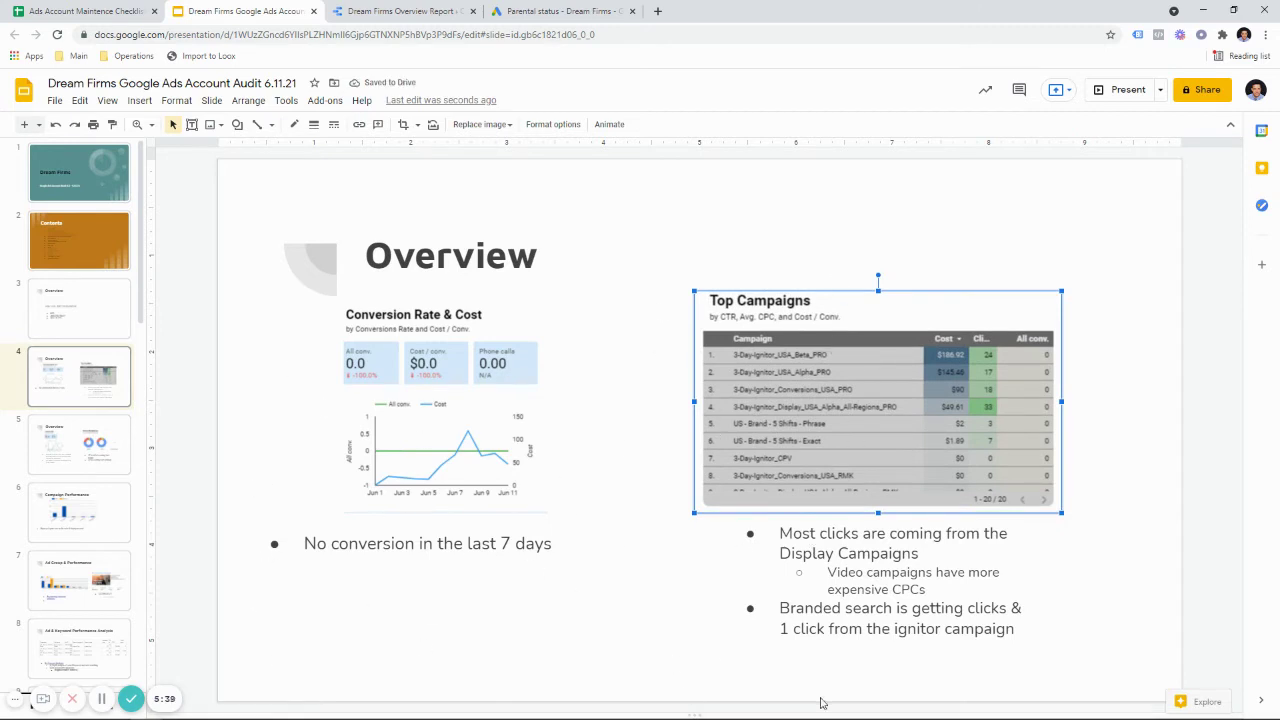
{"action": "left_click", "coordinate": [1147, 383]}
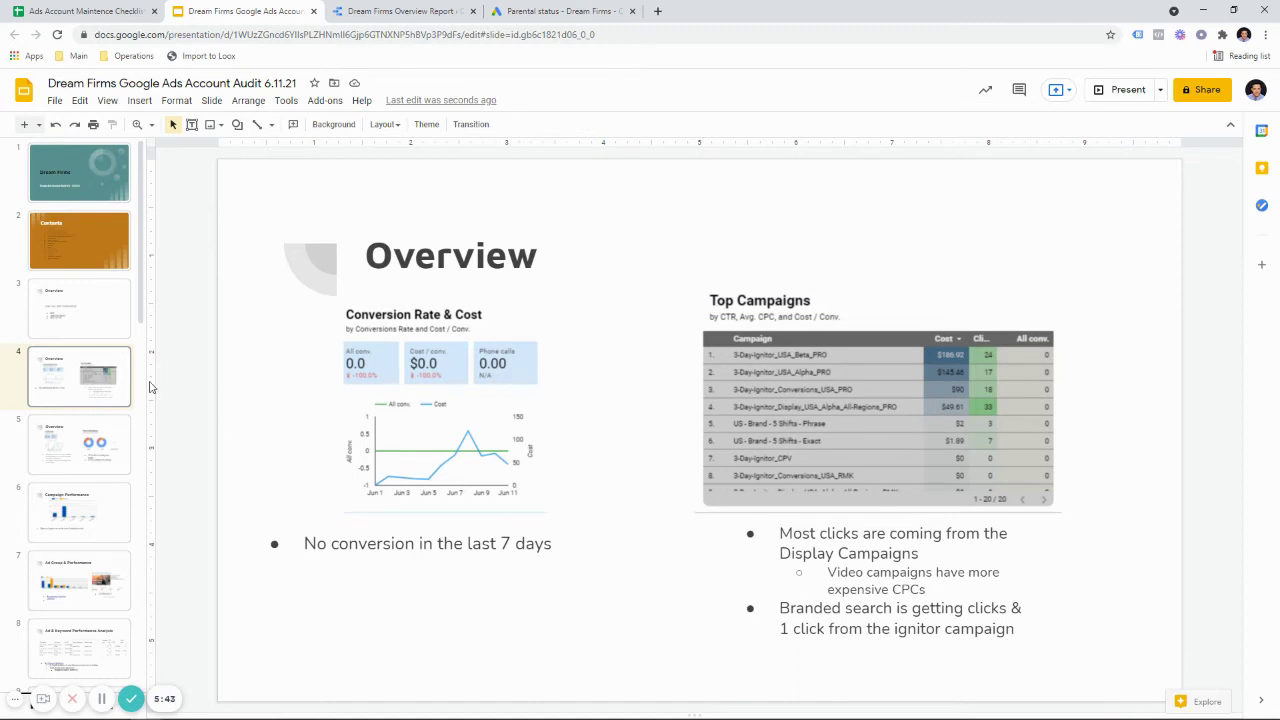
Replace the old left bullet with 'No conversions the last 14 days'
{"action": "left_click", "coordinate": [399, 543]}
{"action": "left_click", "coordinate": [554, 545]}
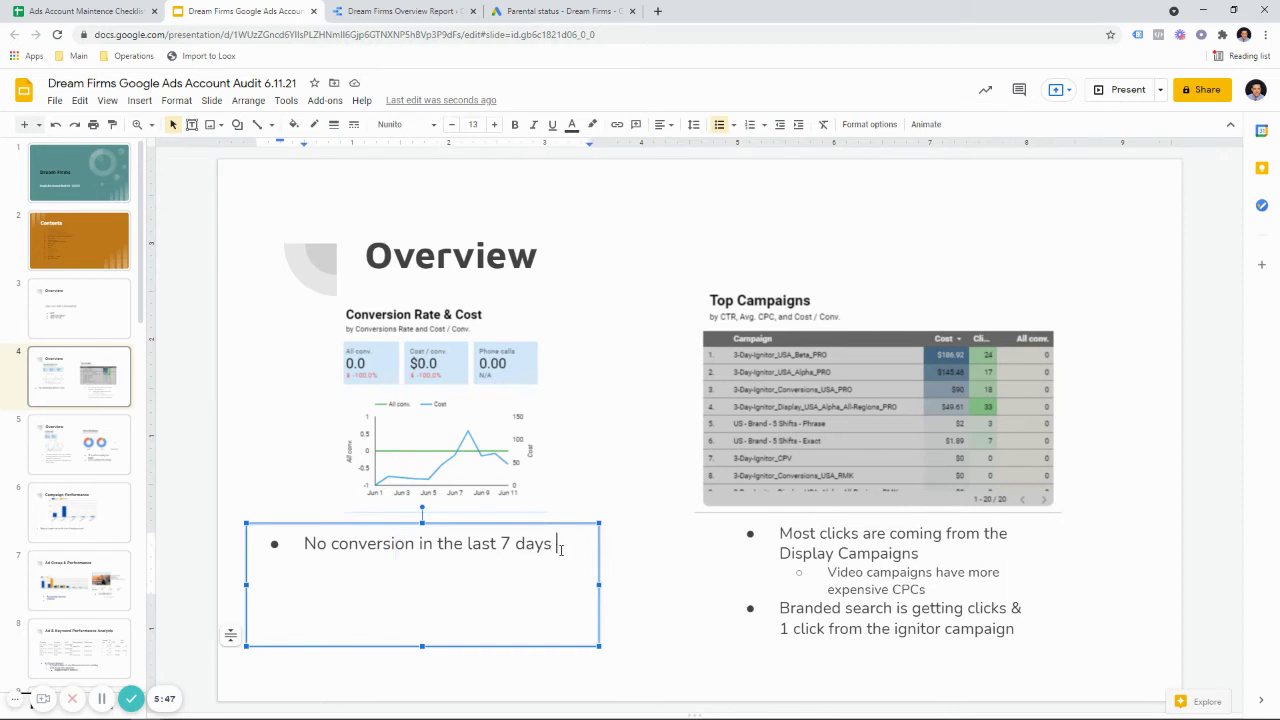
{"action": "left_click_drag", "start_coordinate": [560, 549], "coordinate": [270, 562]}
{"action": "key", "text": "BackSpace"}
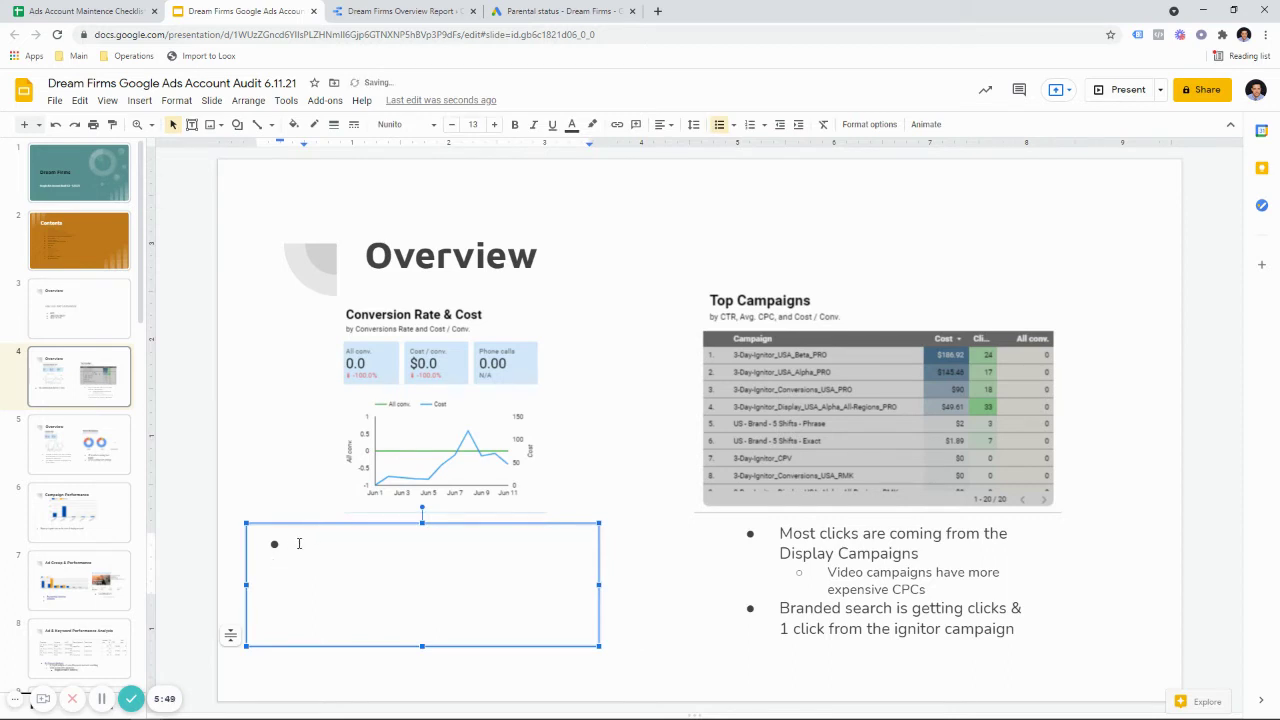
{"action": "type", "text": "nO conversions th"}
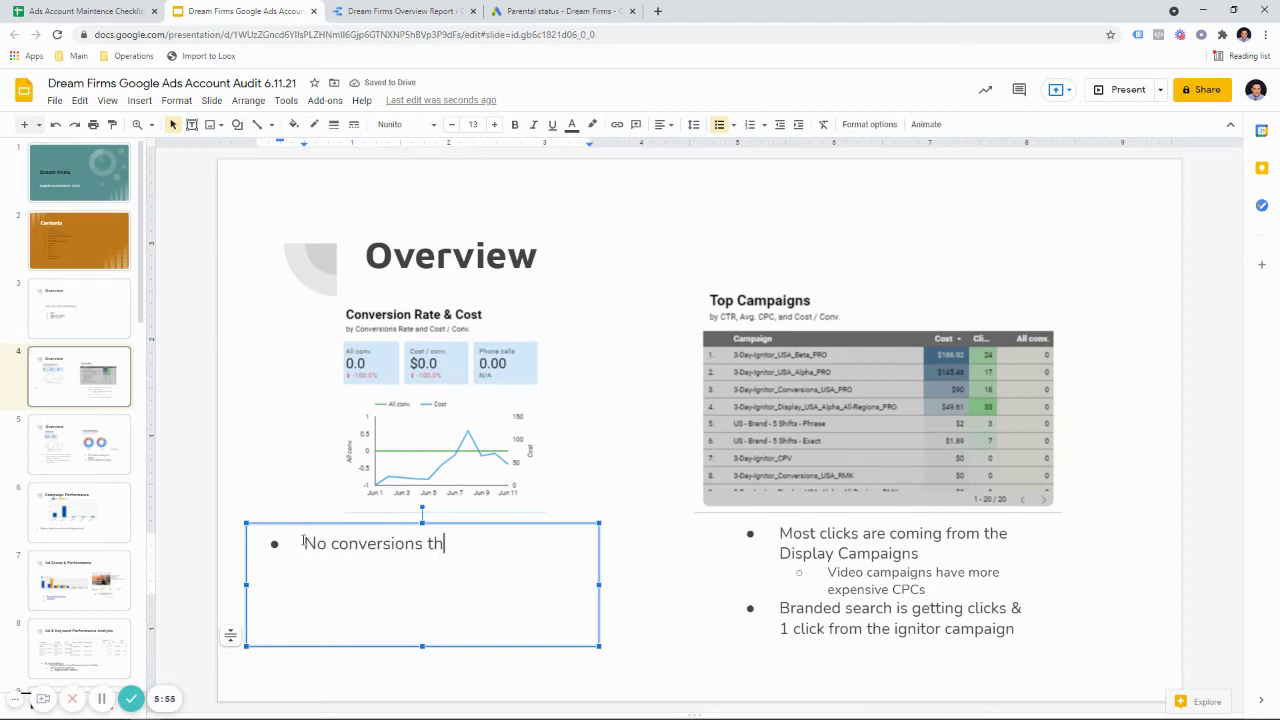
{"action": "type", "text": "e last 14 day"}
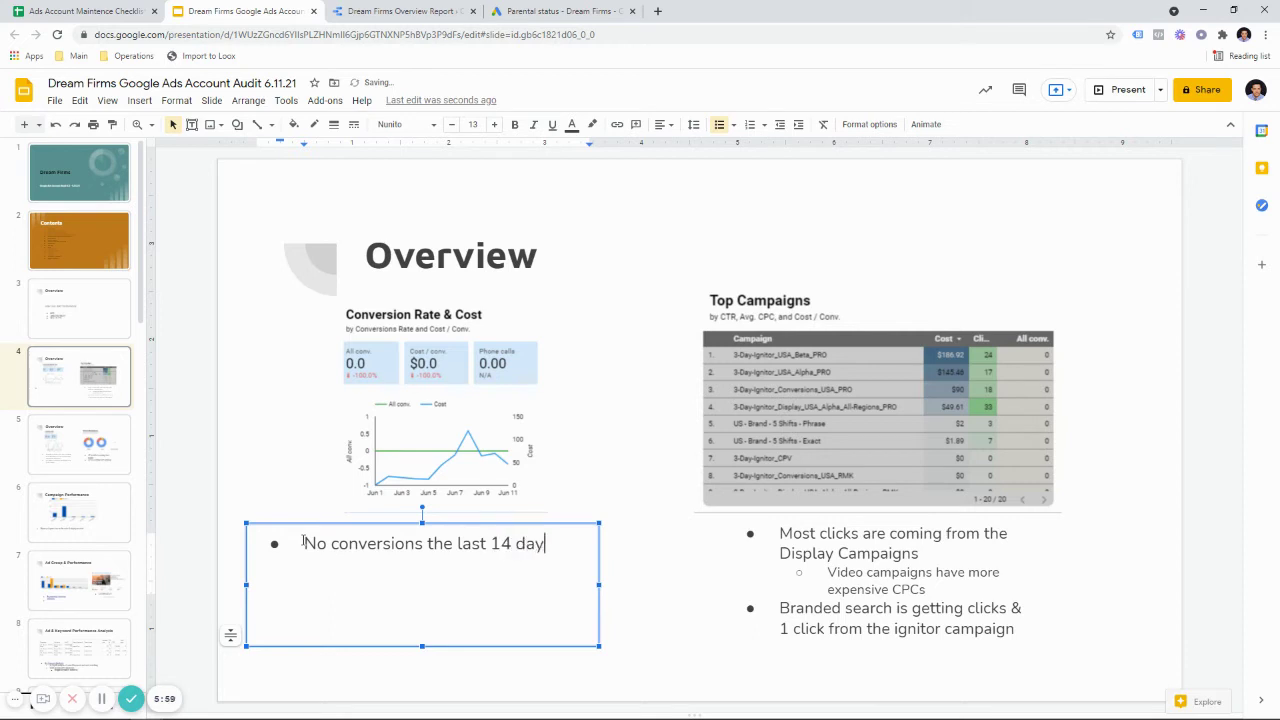
{"action": "type", "text": "s"}
Add a second bullet 'Costs are increasing the landing page is not converting', then view slide 3
{"action": "key", "text": "Return"}
{"action": "type", "text": "Costs are incr"}
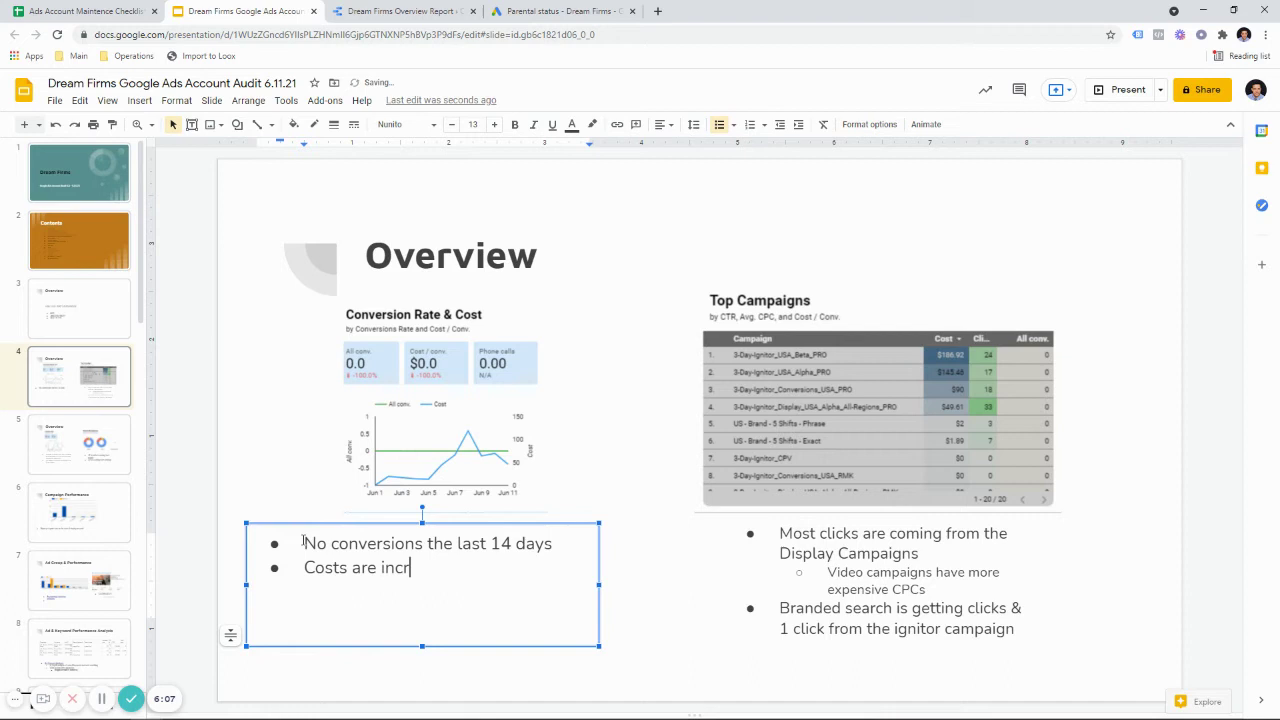
{"action": "type", "text": "ea"}
{"action": "key", "text": "BackSpace"}
{"action": "type", "text": "easing the landing page "}
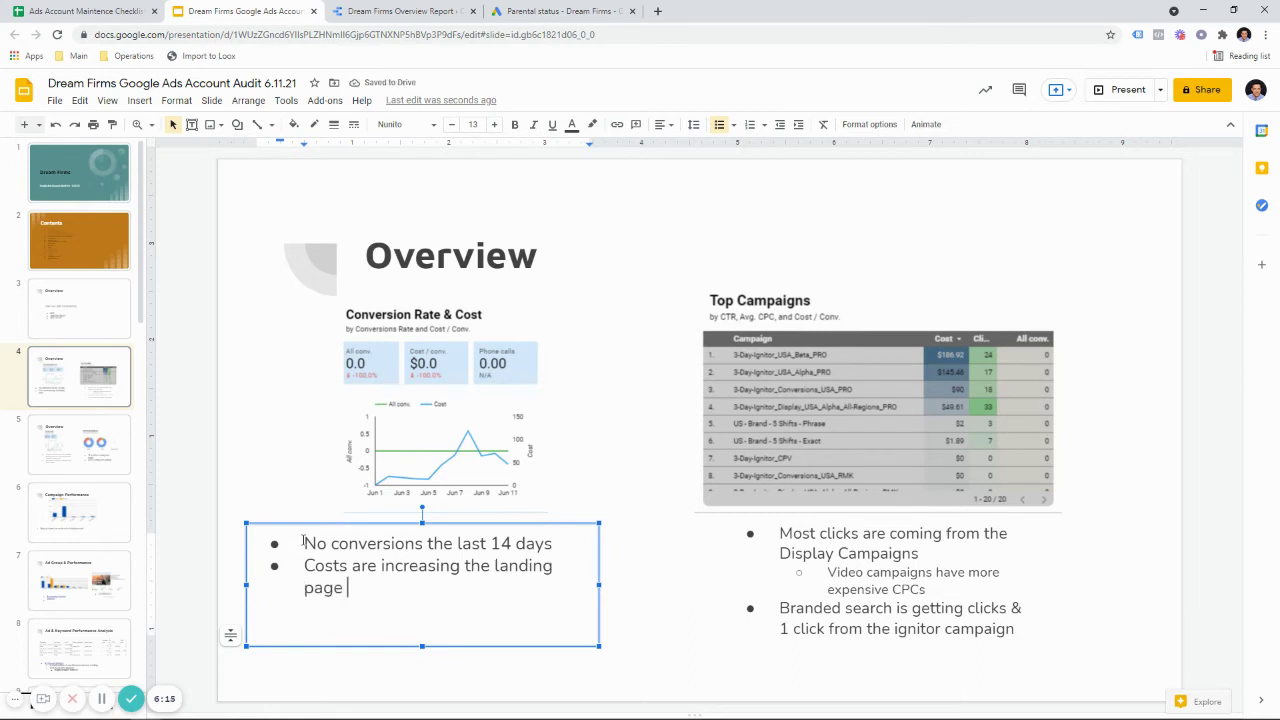
{"action": "type", "text": "is not converting"}
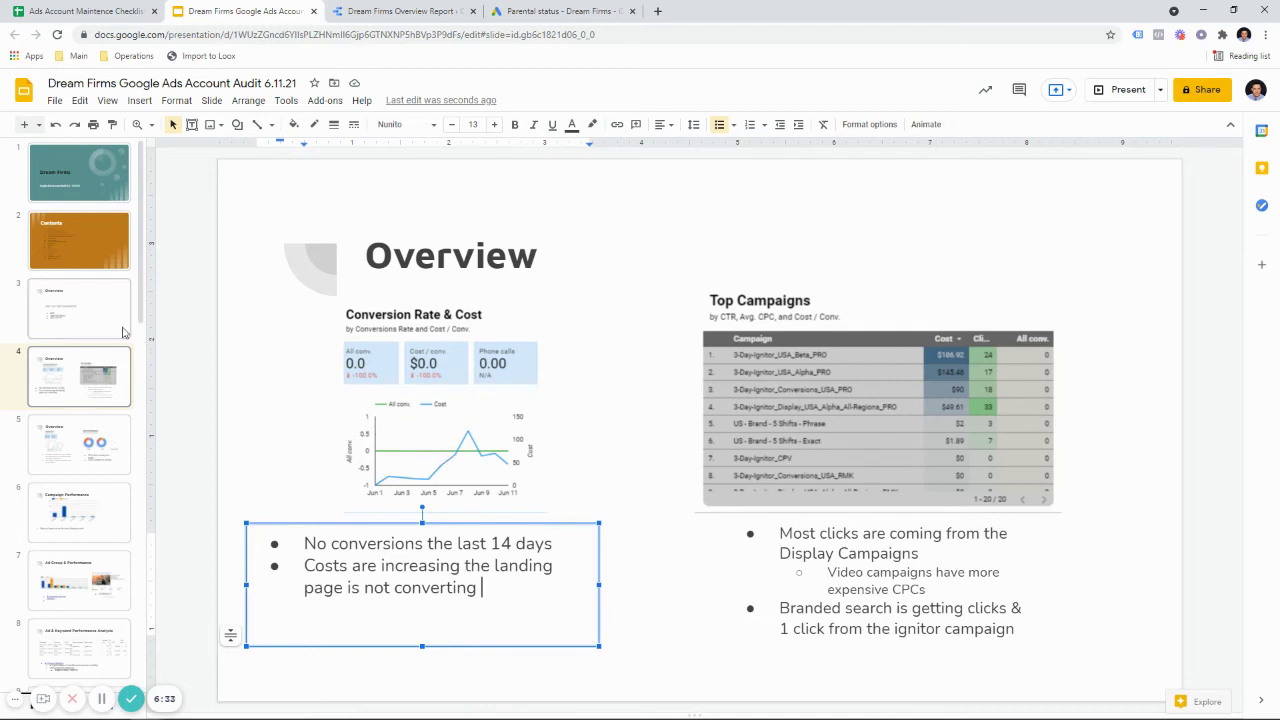
{"action": "left_click", "coordinate": [80, 310]}
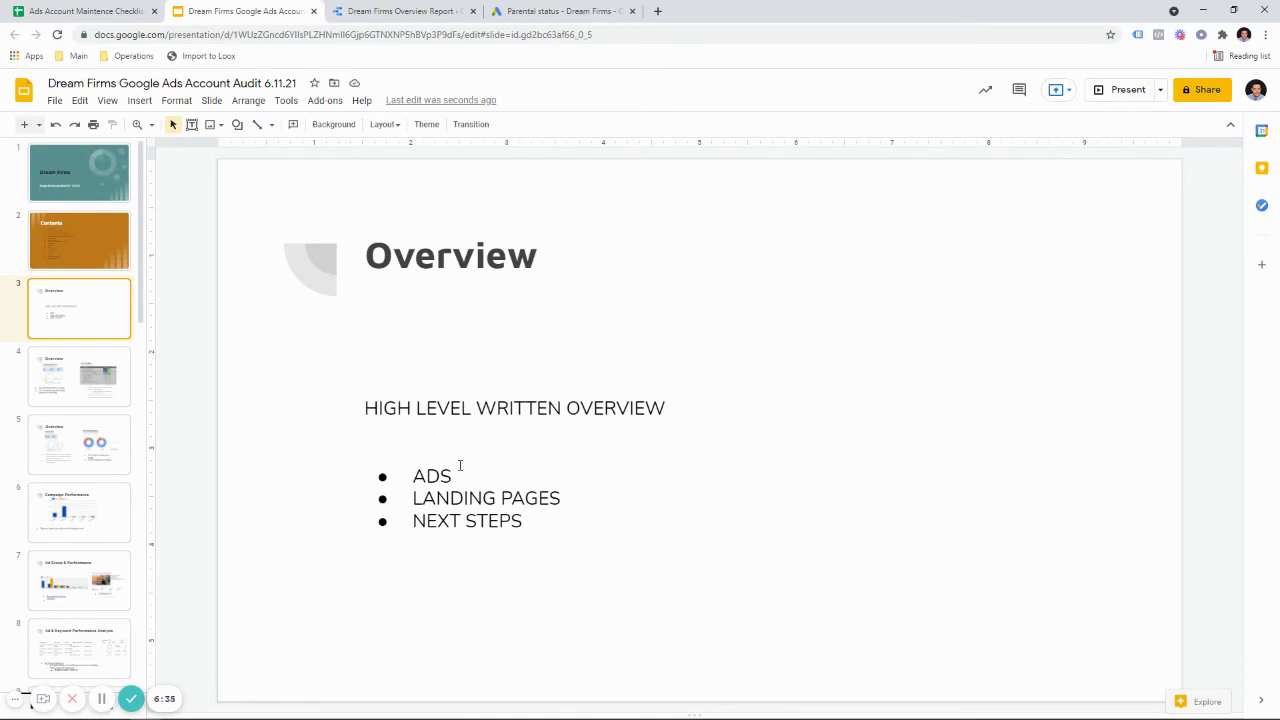
Flip between slides 4 and 3, ending back on the slide 4 Overview
{"action": "left_click", "coordinate": [111, 352]}
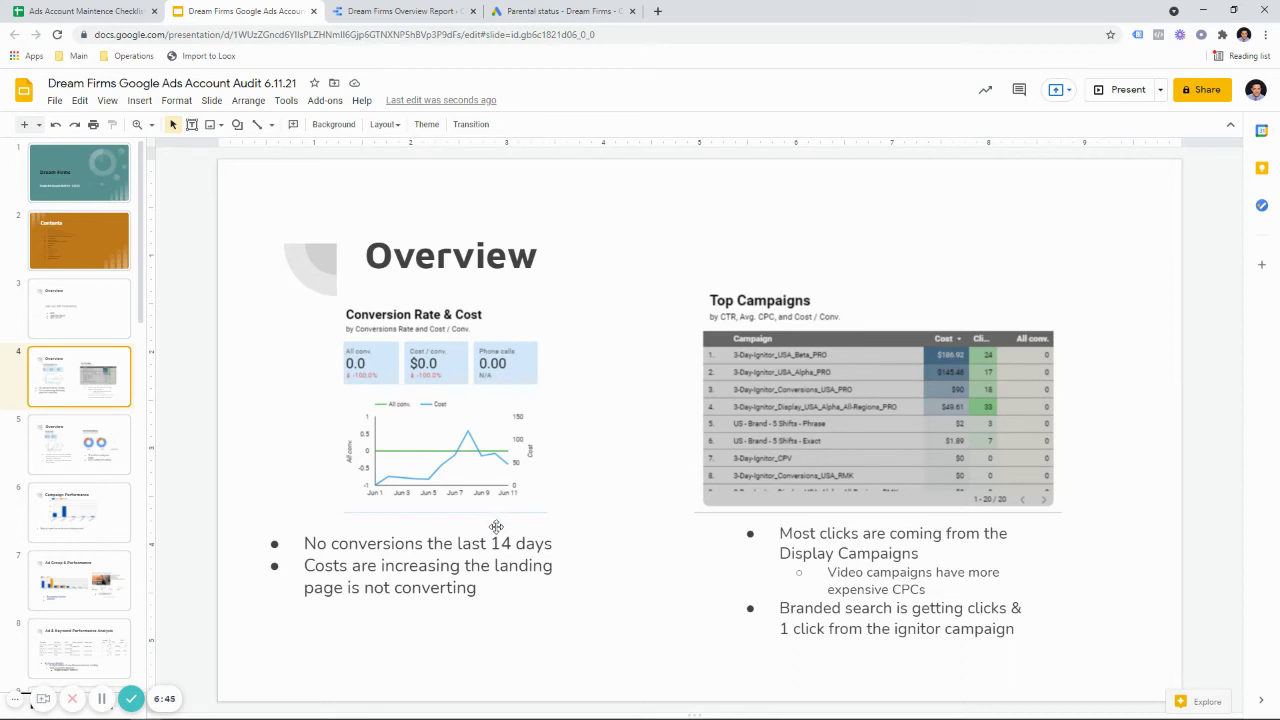
{"action": "left_click", "coordinate": [112, 326]}
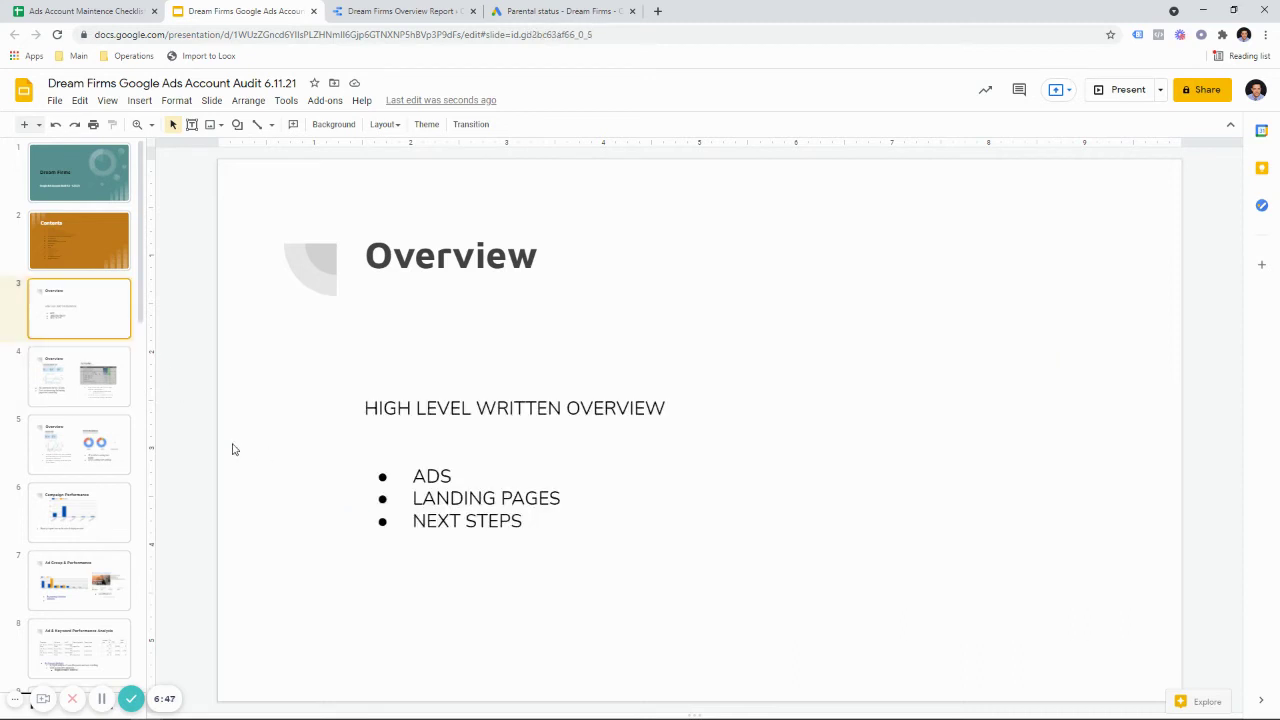
{"action": "key", "text": "Down"}
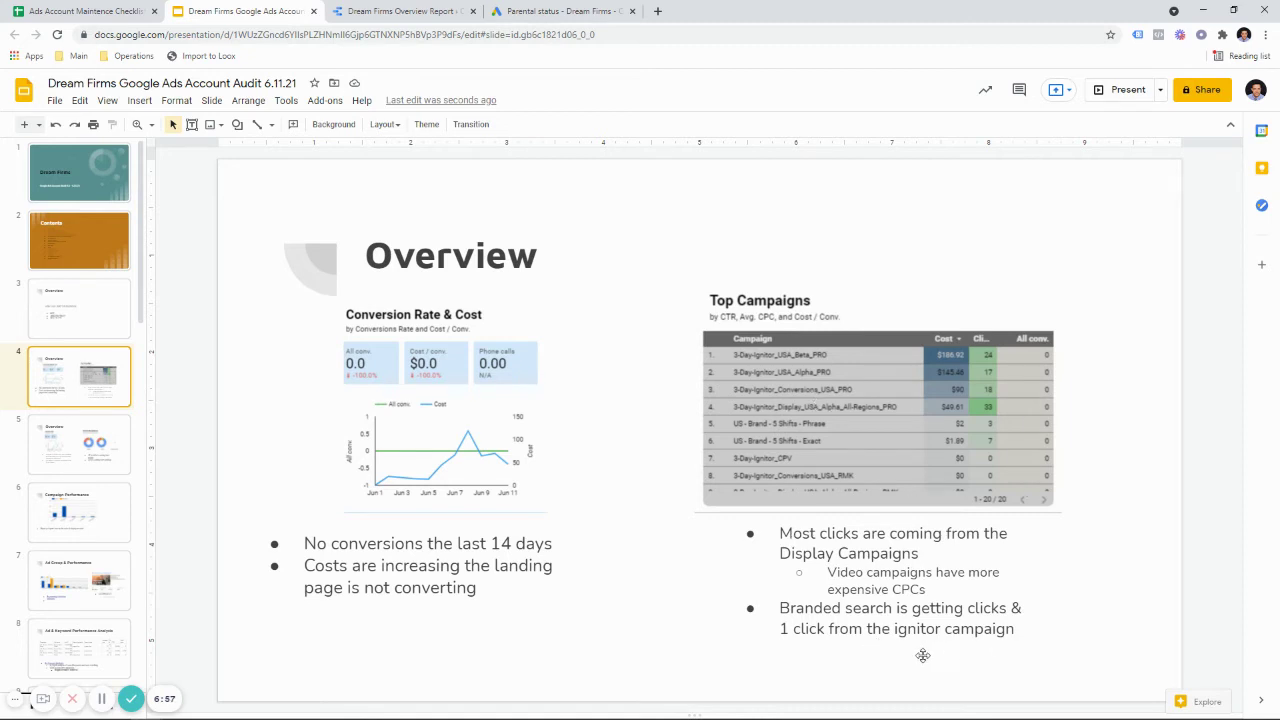
Insert a new empty bullet at the top of the right-hand list, before 'Most clicks'
{"action": "left_click_drag", "start_coordinate": [897, 610], "coordinate": [914, 628]}
{"action": "left_click", "coordinate": [926, 589]}
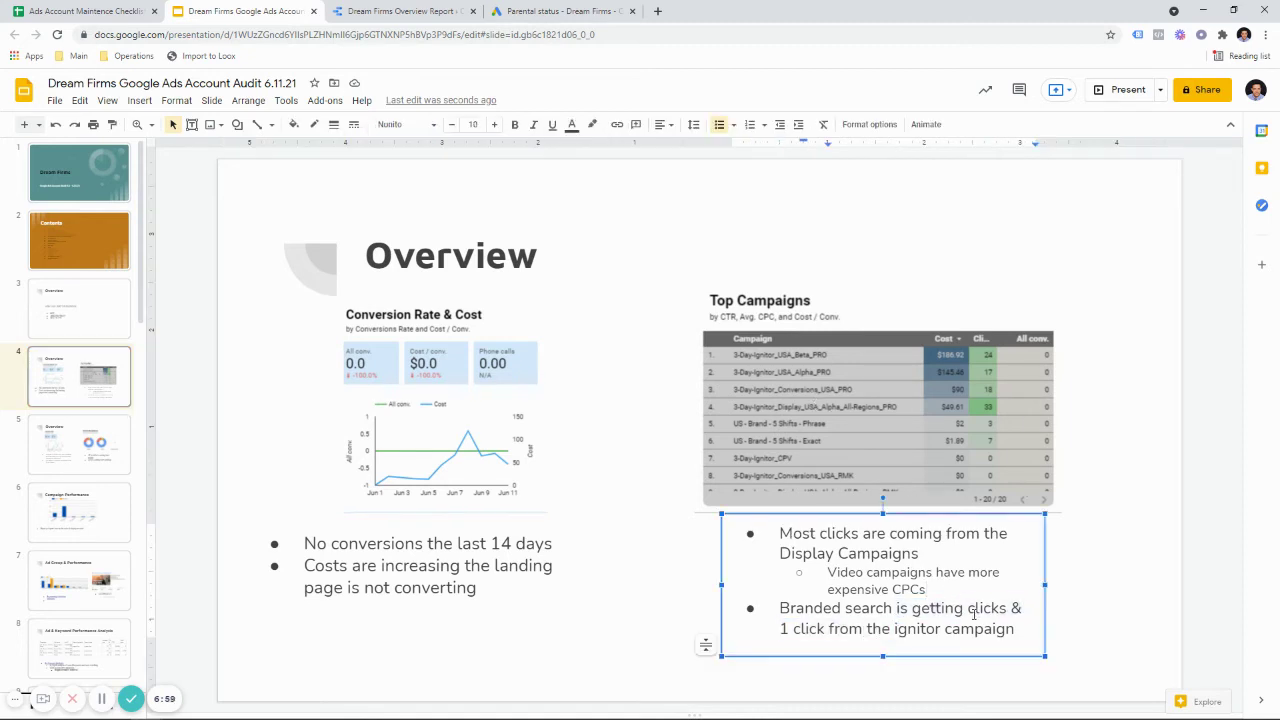
{"action": "left_click_drag", "start_coordinate": [1016, 630], "coordinate": [772, 508]}
{"action": "left_click", "coordinate": [776, 532]}
{"action": "key", "text": "Return"}
{"action": "key", "text": "Return"}
{"action": "left_click", "coordinate": [776, 533]}
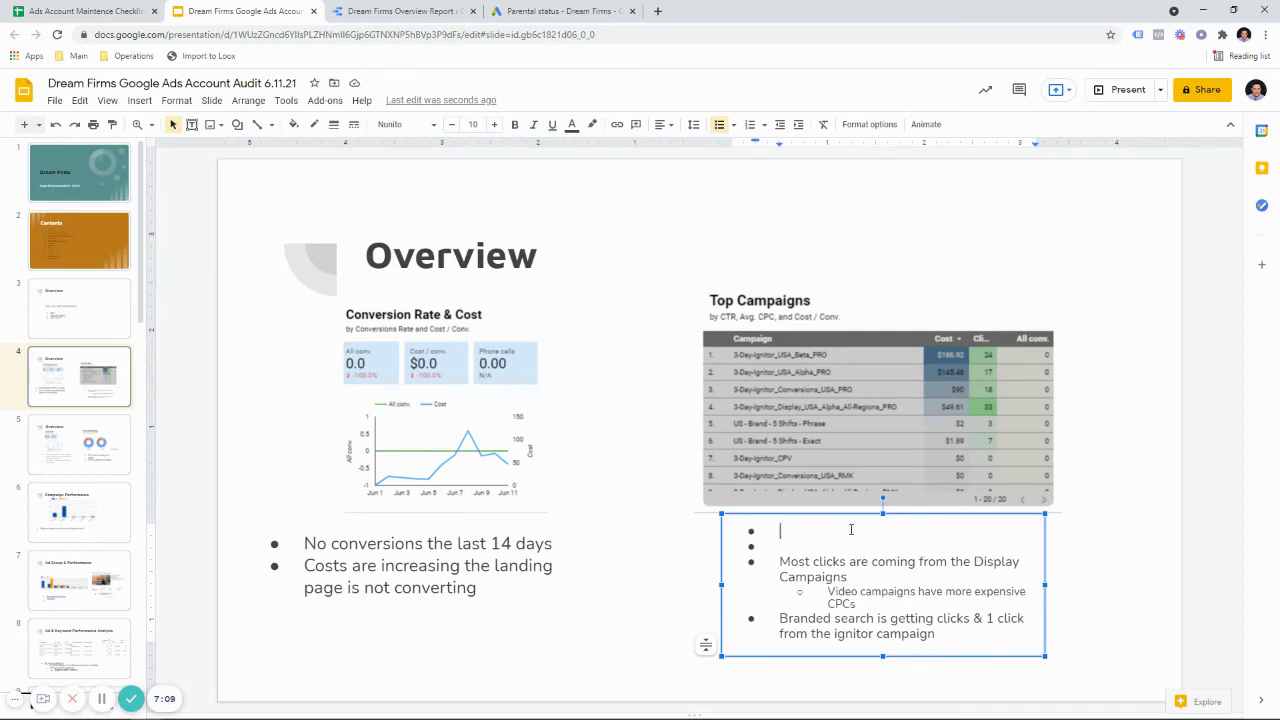
Type 'The Phrase match version campaign is getting the majority of clicks' with a bold 24
{"action": "type", "text": "The Phrase match e"}
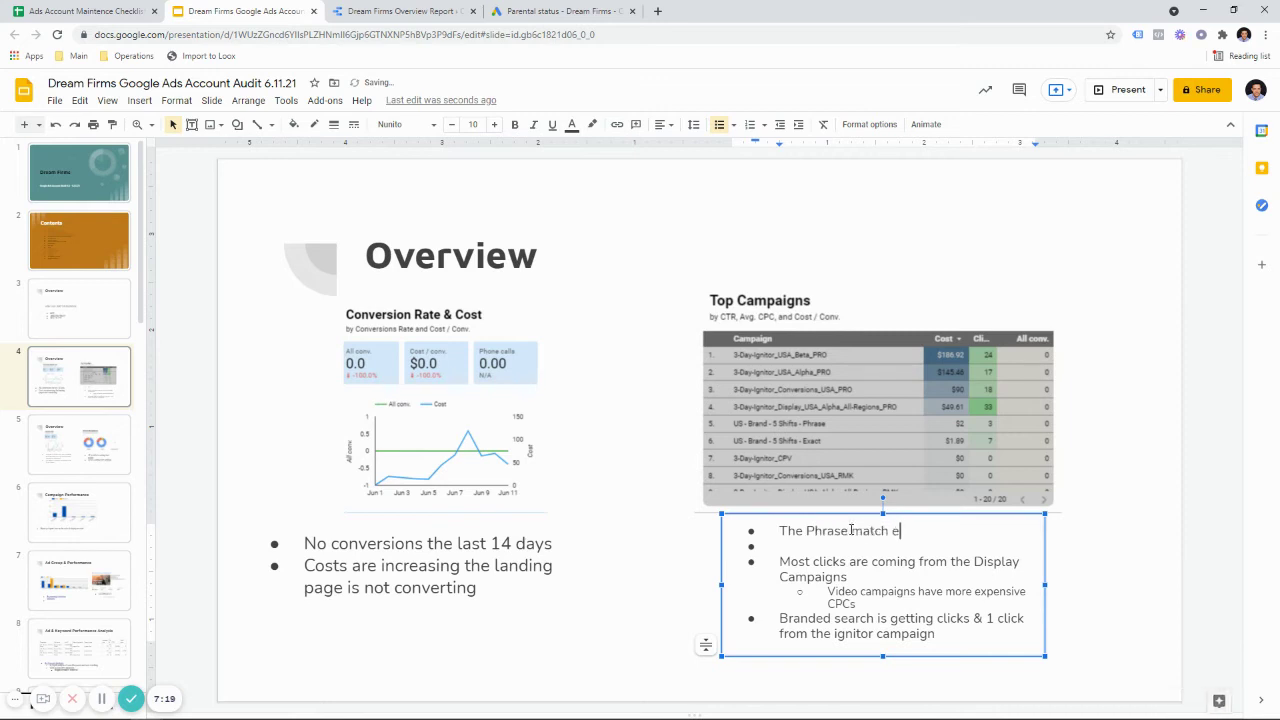
{"action": "type", "text": "version campaign is be"}
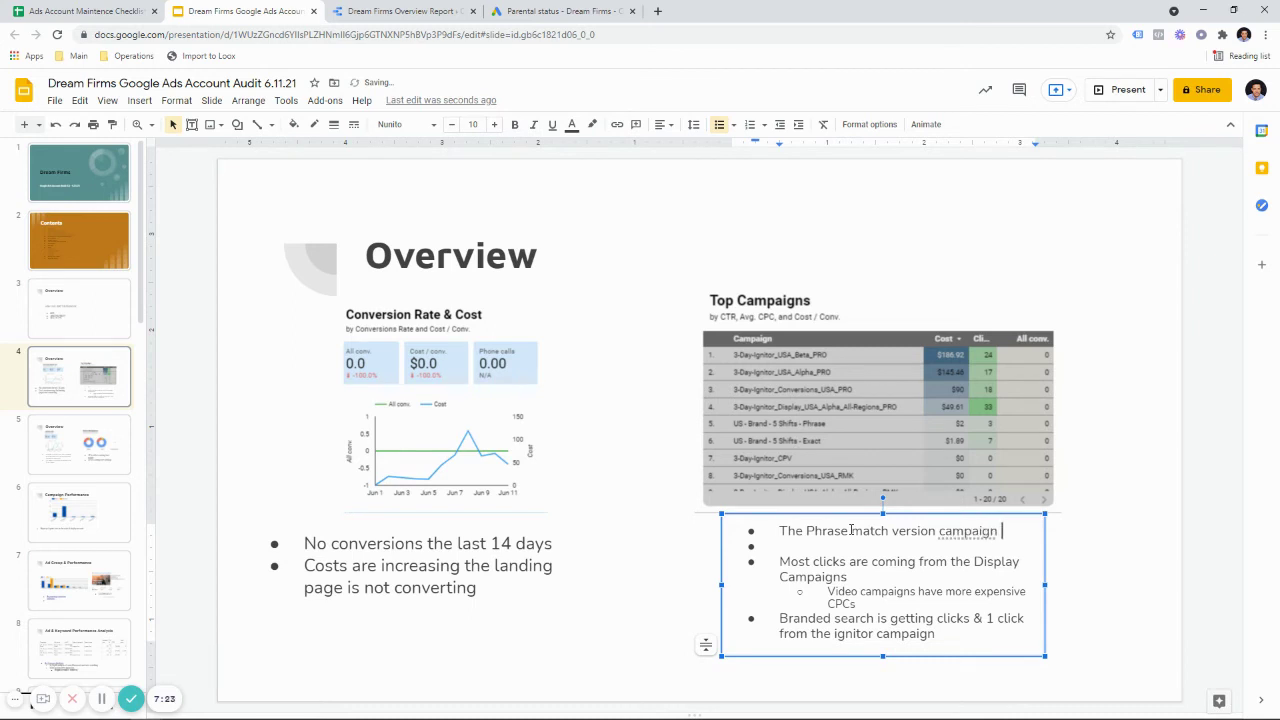
{"action": "key", "text": "BackSpace"}
{"action": "key", "text": "BackSpace"}
{"action": "type", "text": "getting the major"}
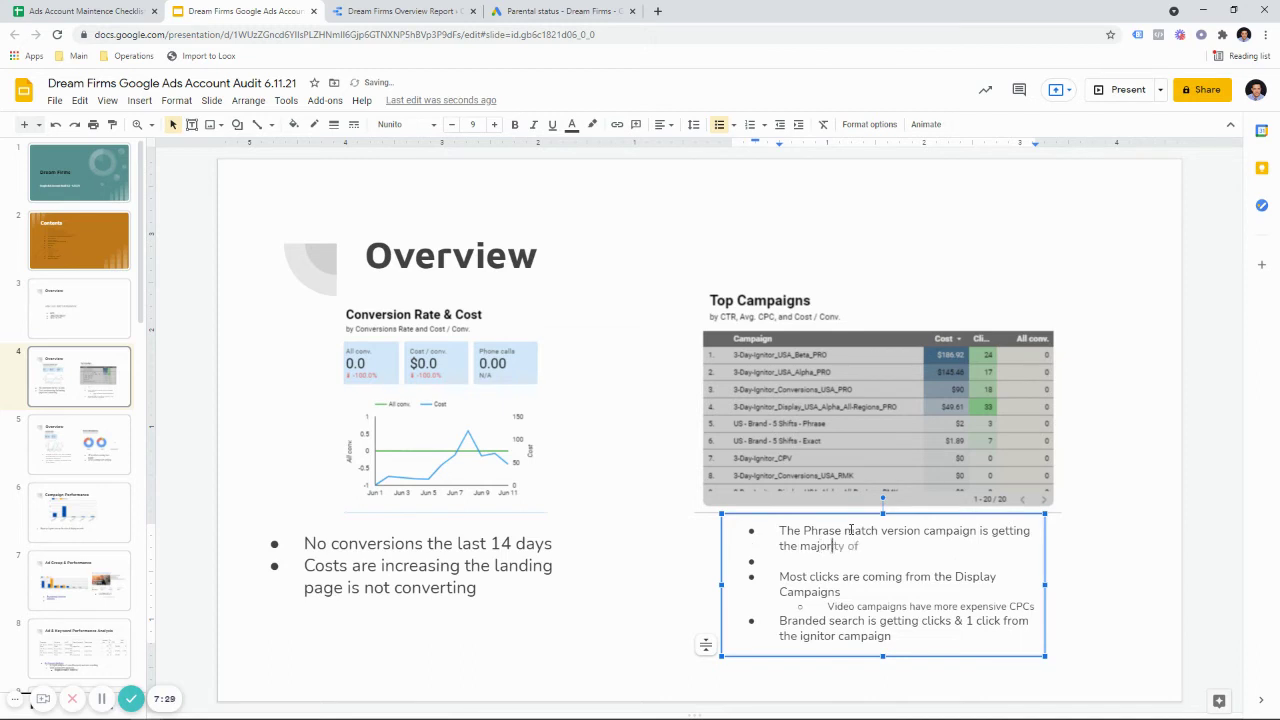
{"action": "key", "text": "Tab"}
{"action": "type", "text": "clicks"}
{"action": "key", "text": "ctrl+b"}
{"action": "type", "text": "24"}
Add the unbolded sub-bullet 'Followed by the Alpha campaign' beneath it
{"action": "key", "text": "Return"}
{"action": "key", "text": "Tab"}
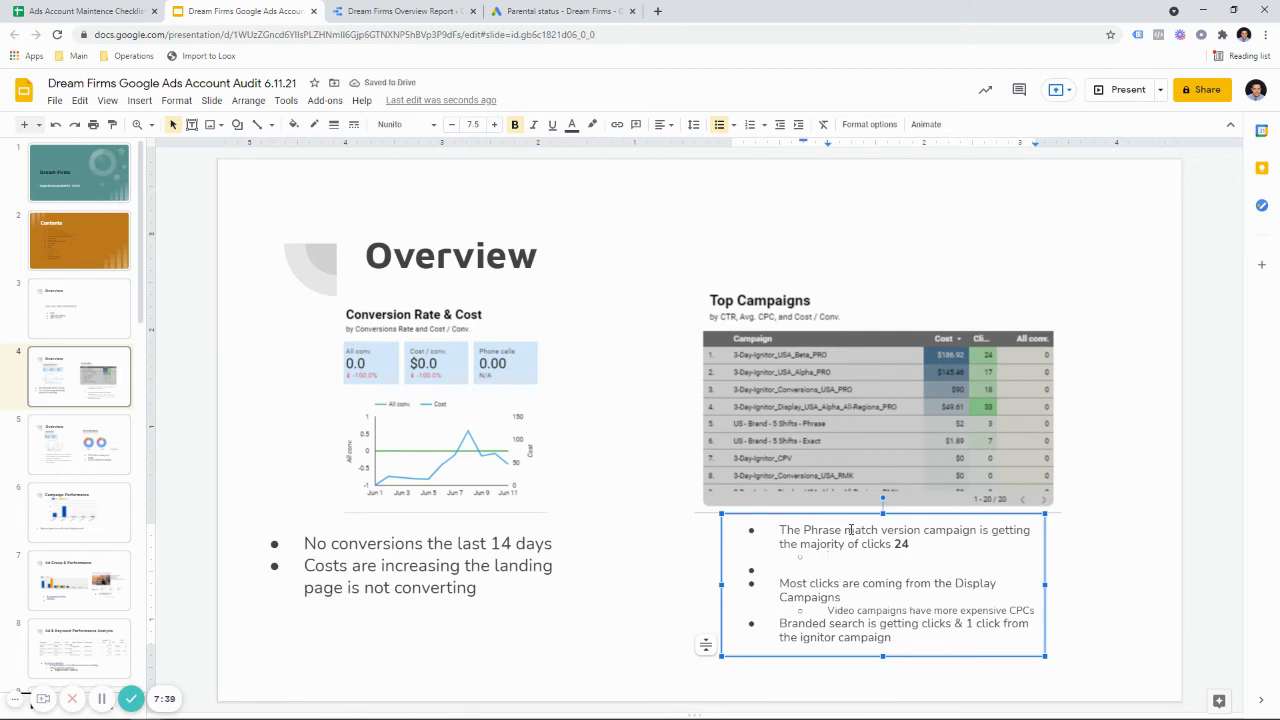
{"action": "key", "text": "ctrl+b"}
{"action": "type", "text": "Followed by th"}
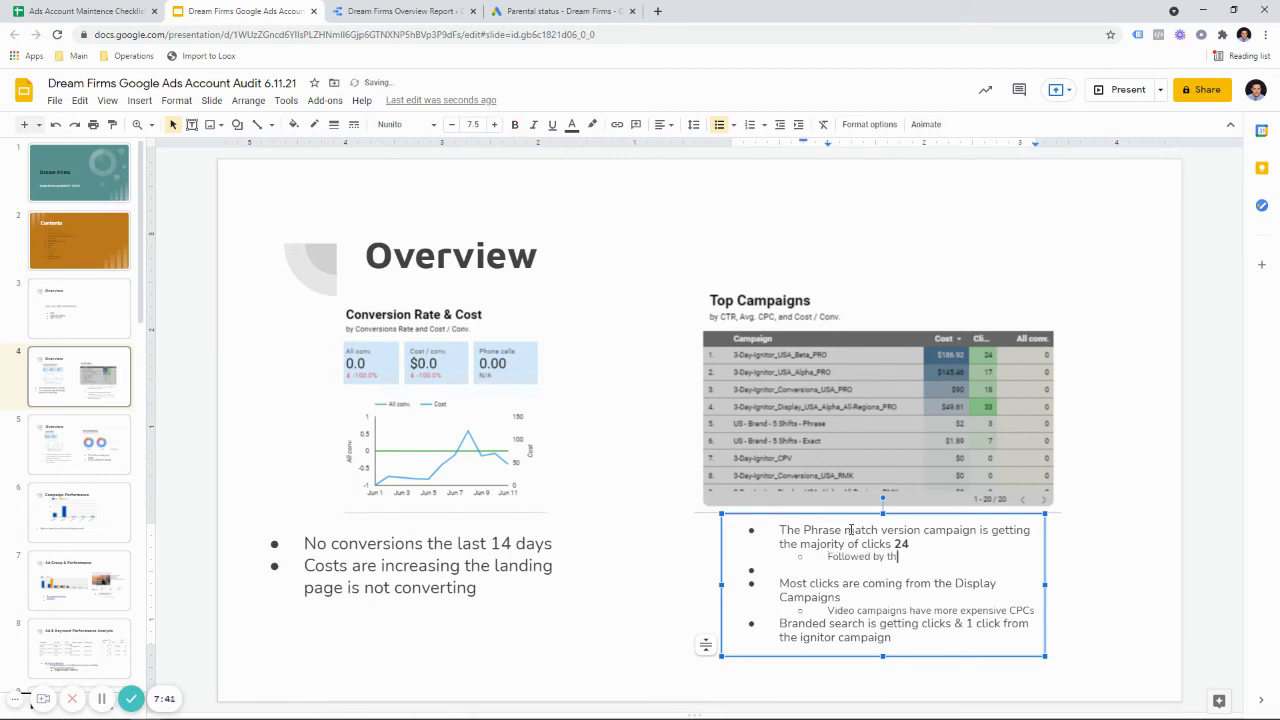
{"action": "type", "text": "e Alpha campaign"}
{"action": "key", "text": "Return"}
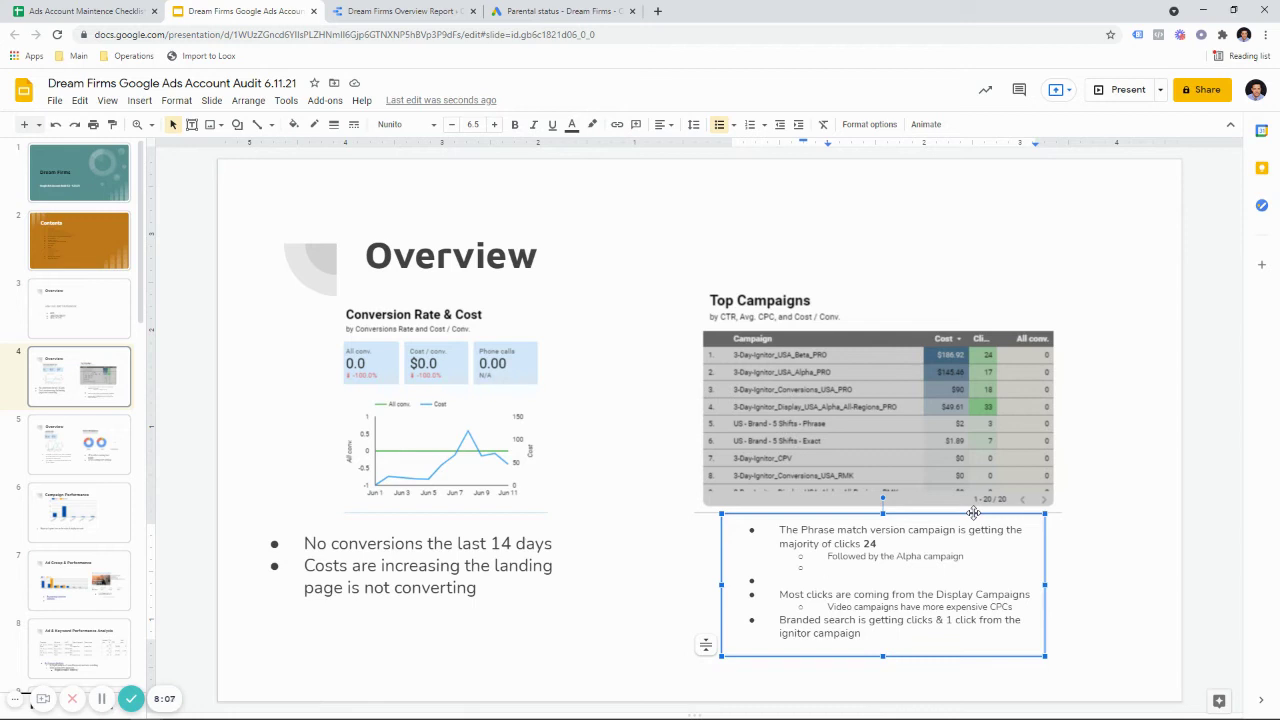
Add bullet 'Most of the traffic is coming from marketing for accountant search terms', italicizing the search terms
{"action": "key", "text": "shift+Tab"}
{"action": "type", "text": "M"}
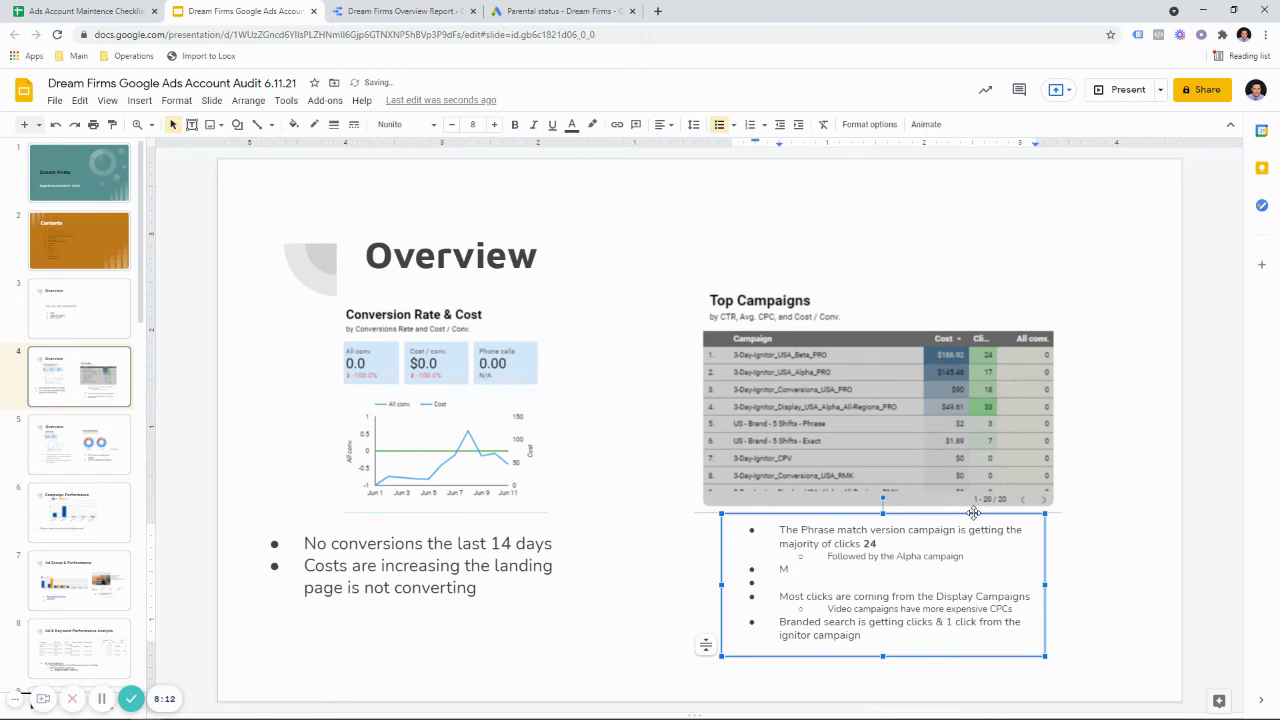
{"action": "key", "text": "BackSpace"}
{"action": "type", "text": "Most of the traffic is coming from"}
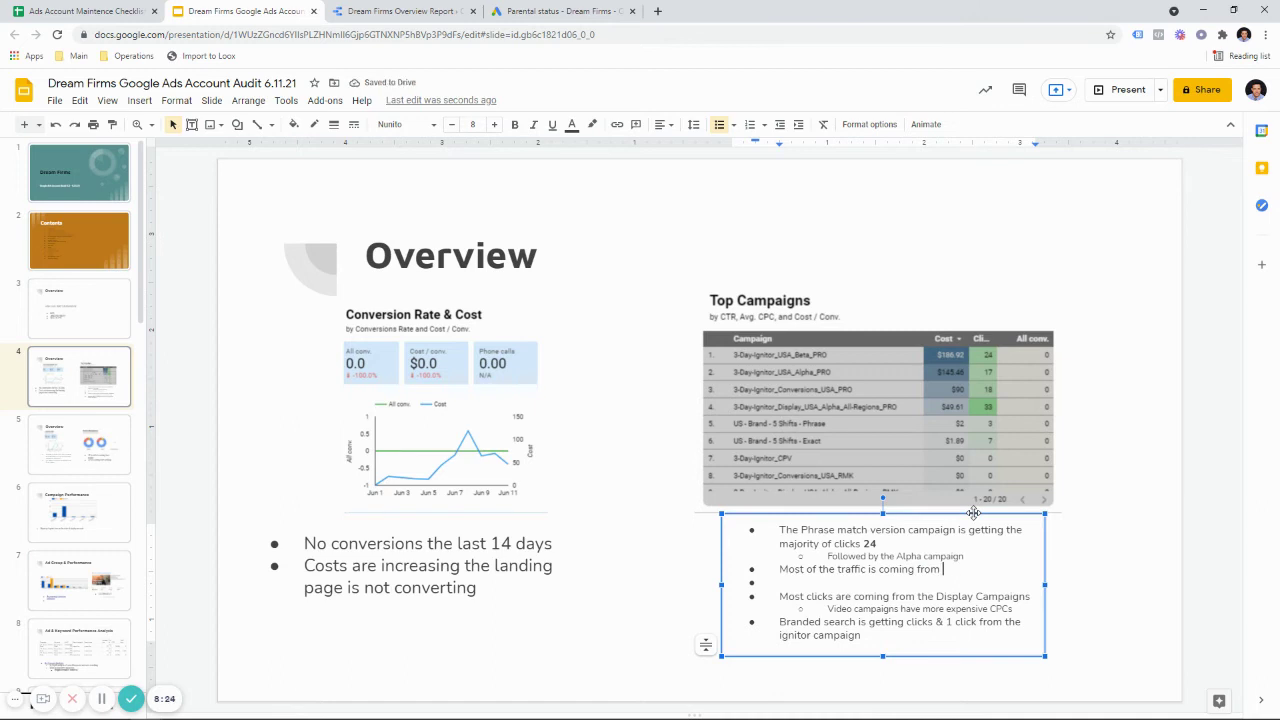
{"action": "key", "text": "ctrl+i"}
{"action": "type", "text": "marketing for"}
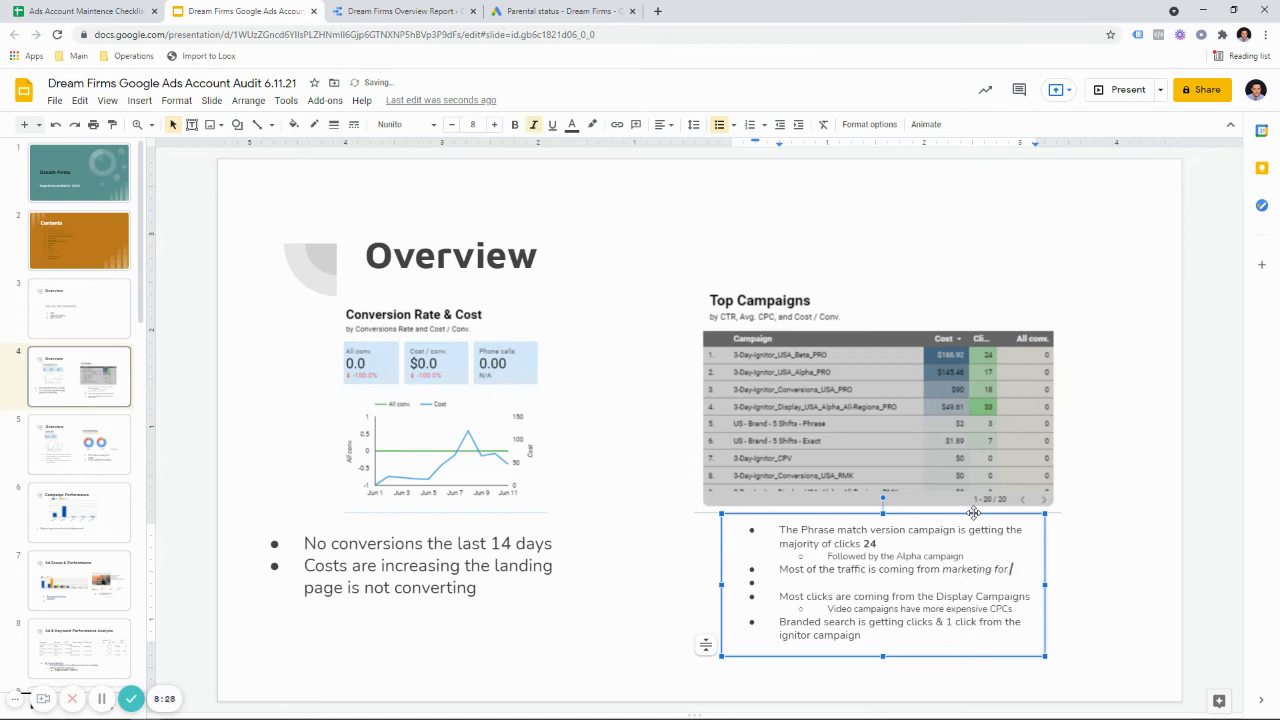
{"action": "type", "text": " accounting"}
{"action": "key", "text": "BackSpace"}
{"action": "key", "text": "BackSpace"}
{"action": "key", "text": "BackSpace"}
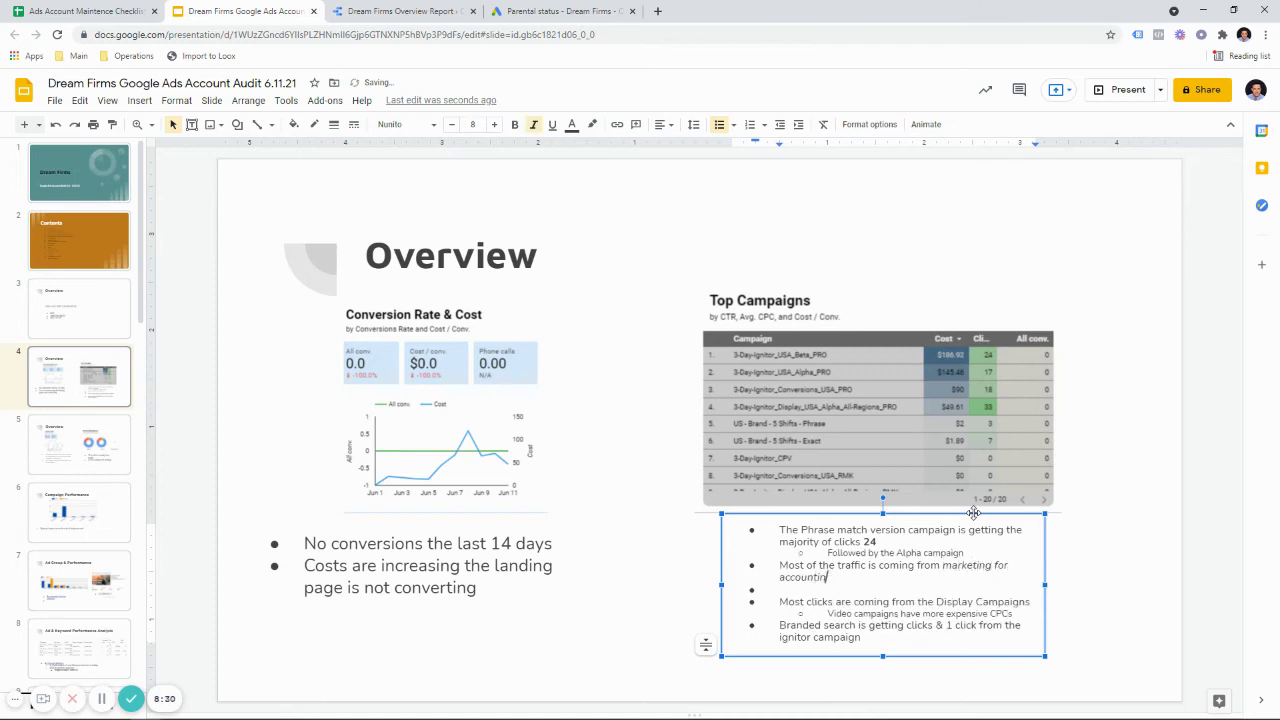
{"action": "type", "text": "ant search tersm"}
{"action": "key", "text": "BackSpace"}
{"action": "type", "text": "ms"}
Replace the old Display and branded search bullets with 'The video campaign has 18 clicks as well', 18 bold
{"action": "left_click_drag", "start_coordinate": [779, 602], "coordinate": [895, 625]}
{"action": "key", "text": "BackSpace"}
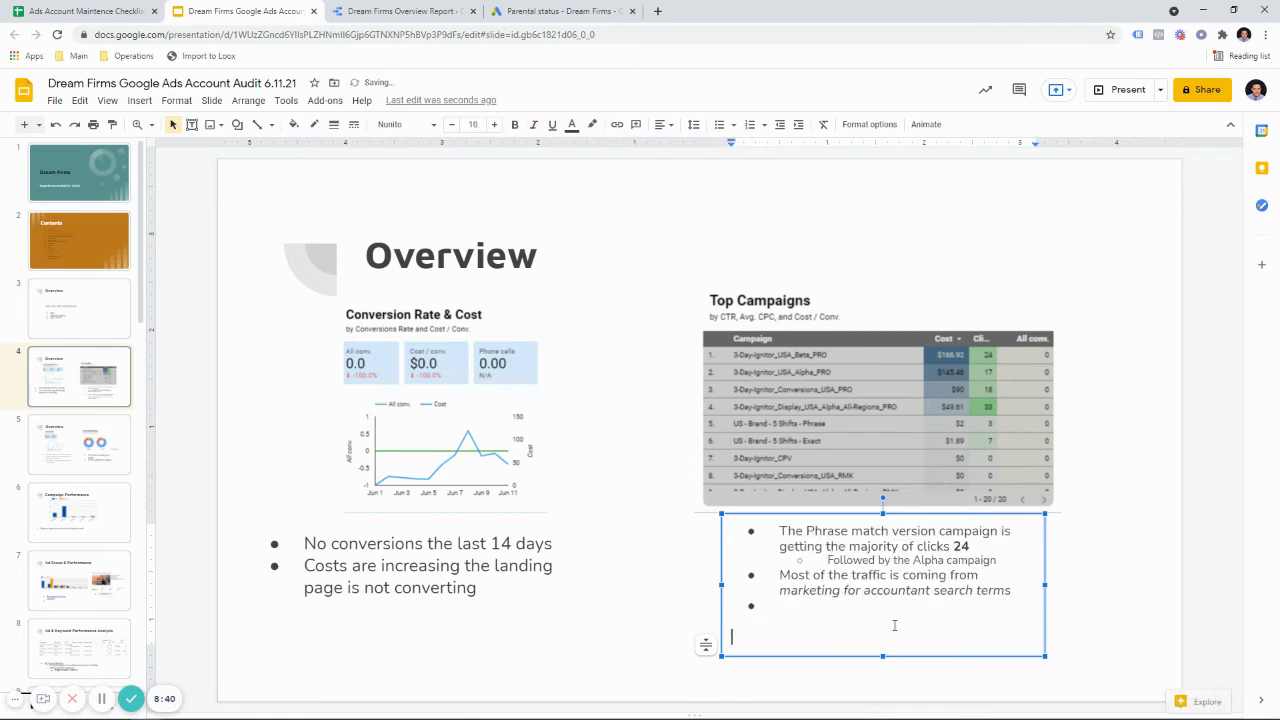
{"action": "key", "text": "BackSpace"}
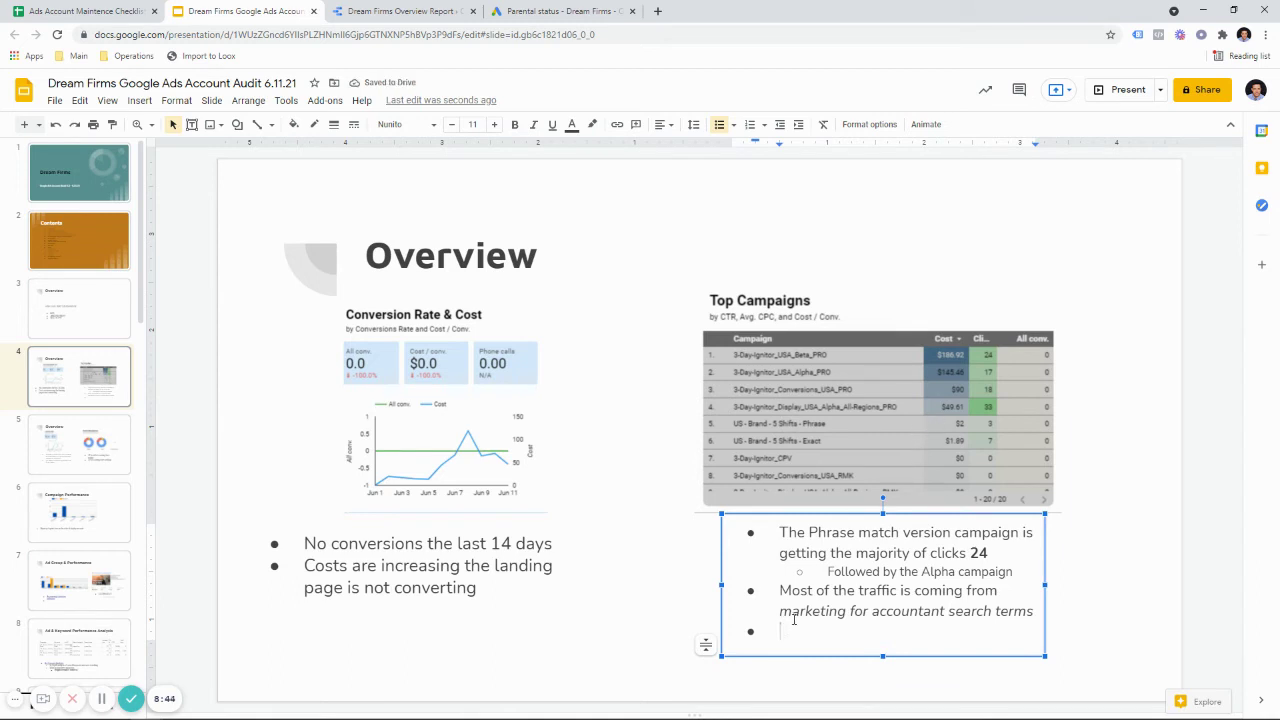
{"action": "type", "text": "The video campaign has 1"}
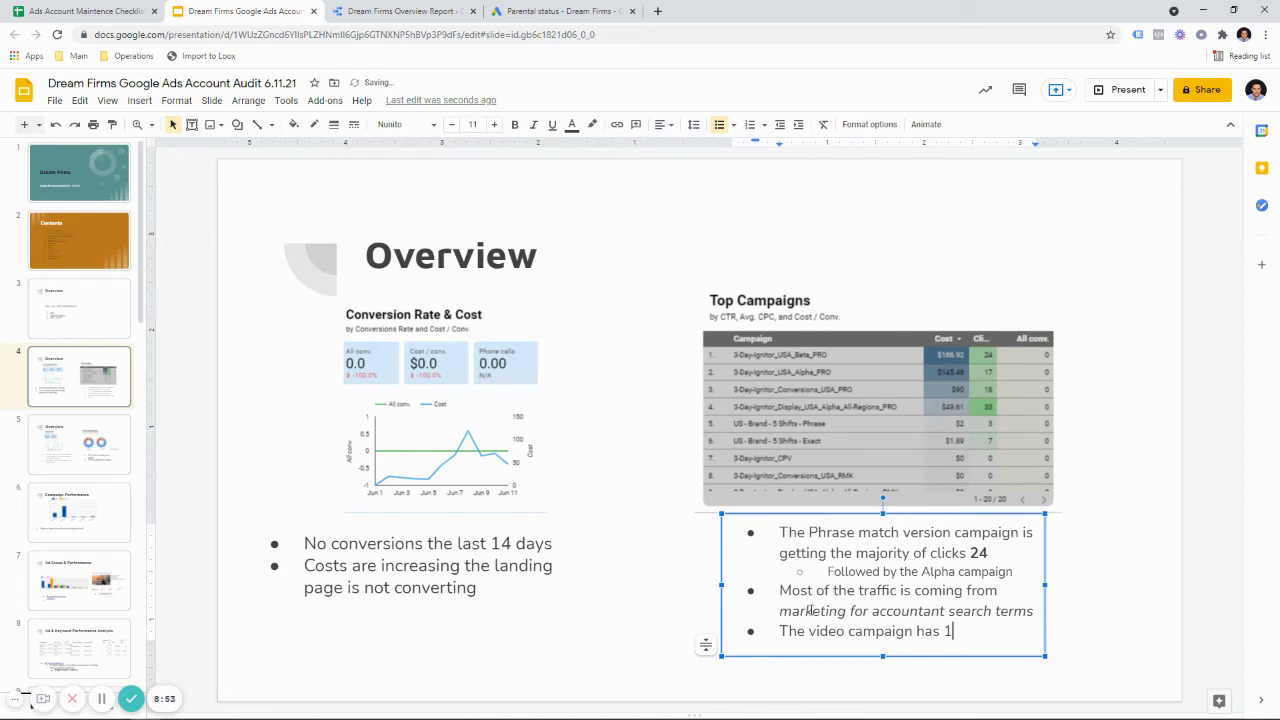
{"action": "key", "text": "ctrl+b"}
{"action": "type", "text": "18"}
{"action": "key", "text": "ctrl+b"}
{"action": "type", "text": "clicks as w"}
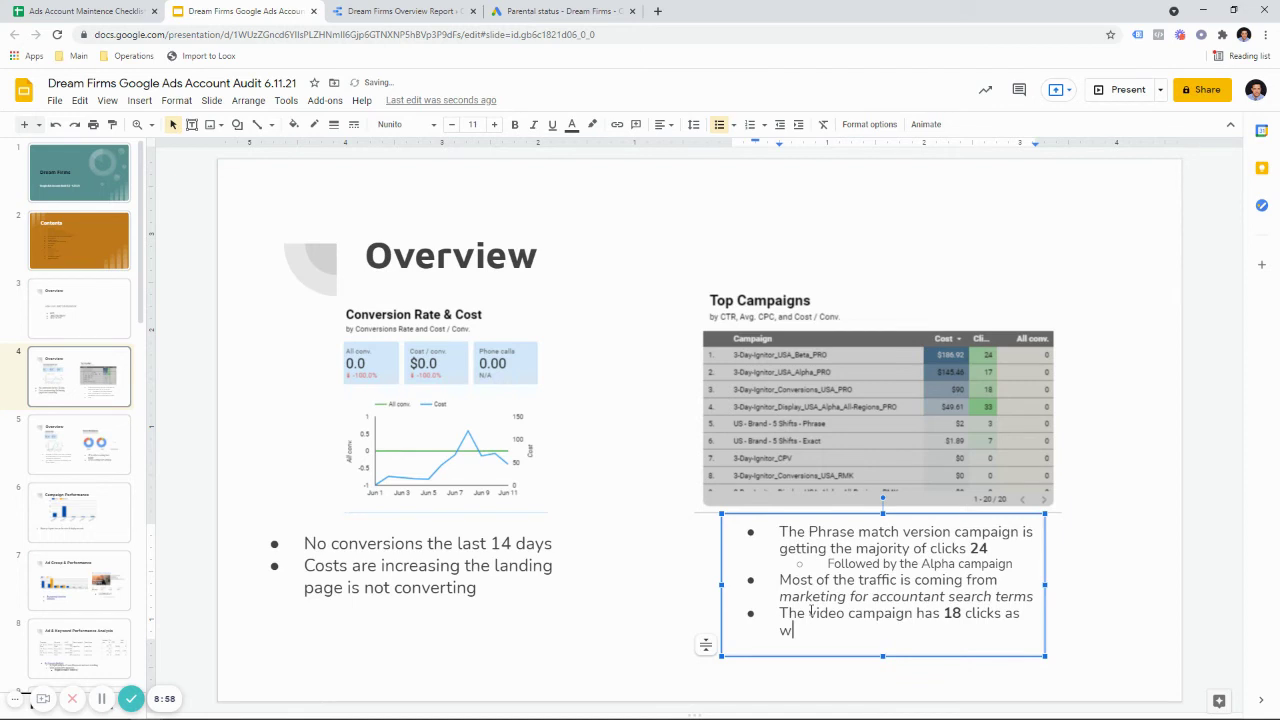
{"action": "type", "text": "ell"}
{"action": "left_click", "coordinate": [292, 397]}
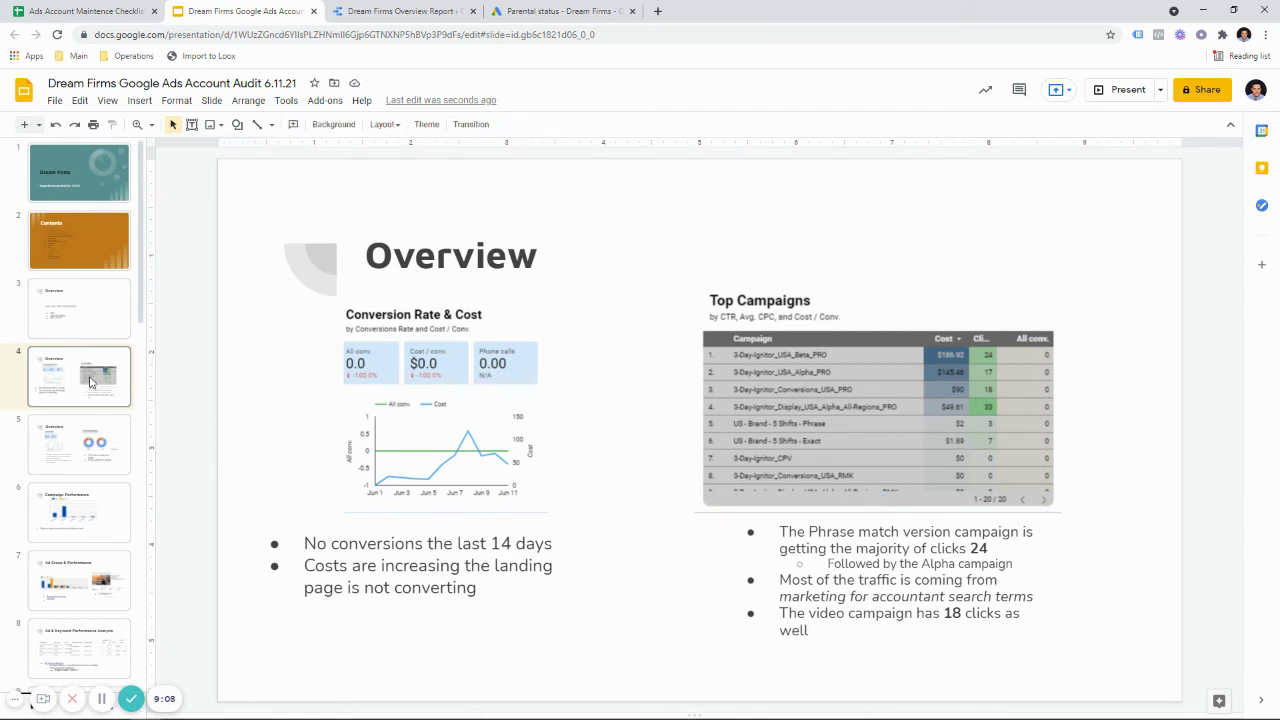
Delete the old Cost Per Click chart from slide 5 and return to the Data Studio report
{"action": "left_click", "coordinate": [105, 412]}
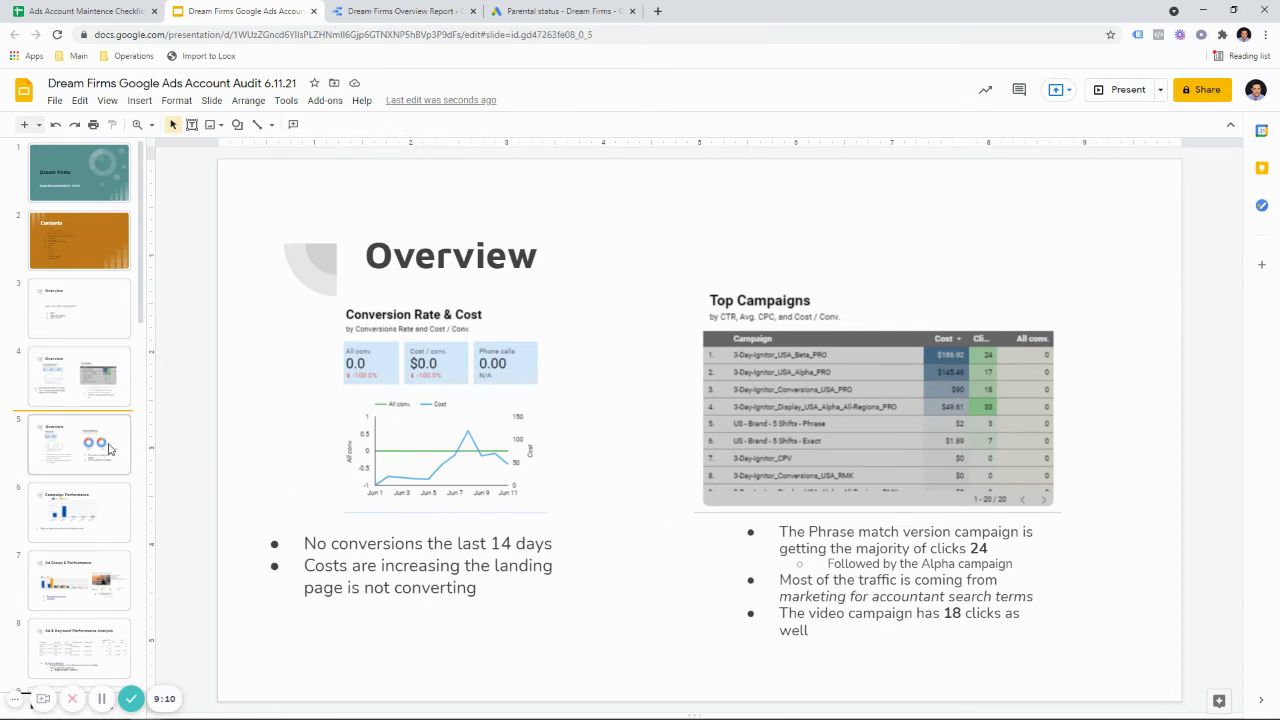
{"action": "left_click", "coordinate": [110, 449]}
{"action": "left_click", "coordinate": [430, 353]}
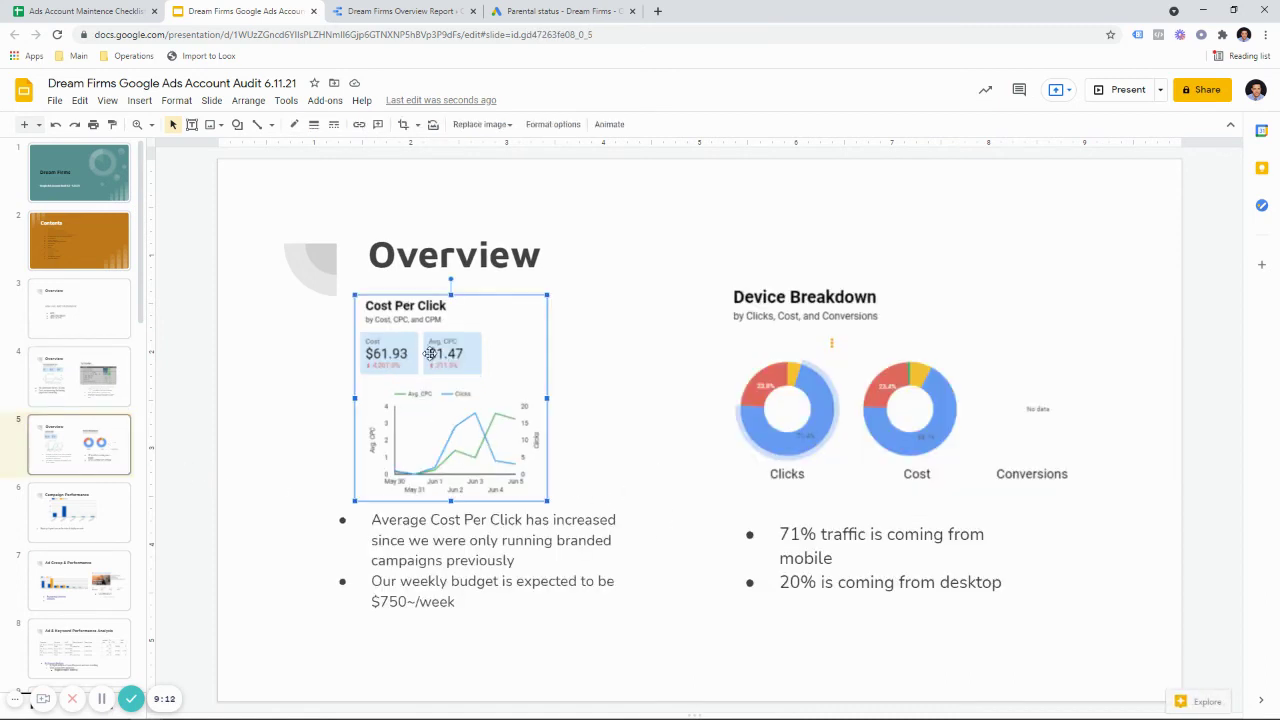
{"action": "key", "text": "Delete"}
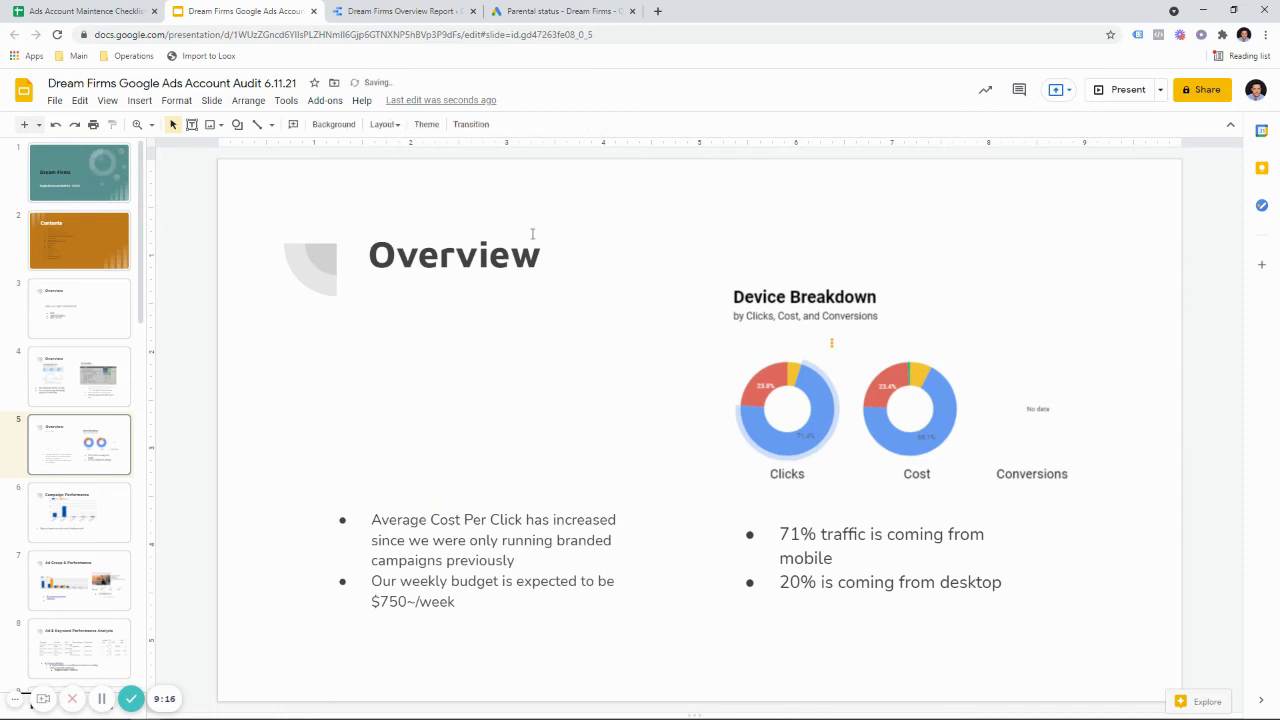
{"action": "left_click", "coordinate": [395, 8]}
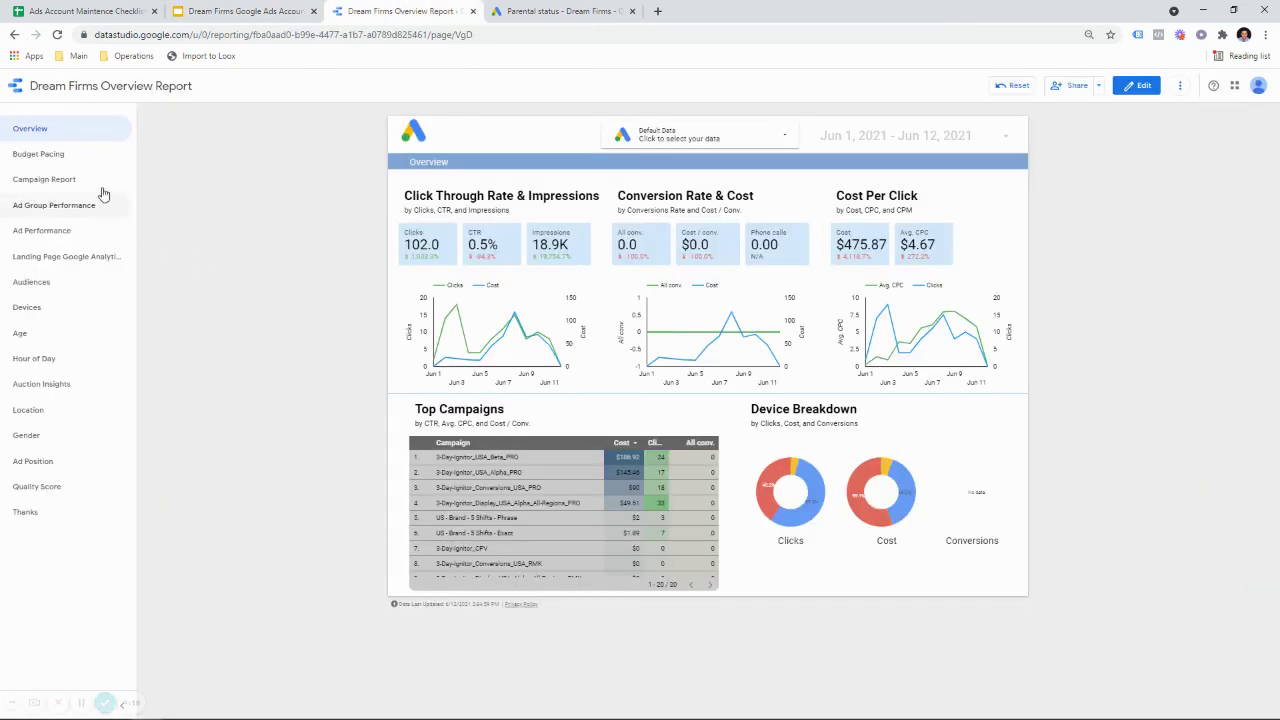
Snip the Cost Per Click card in Snipping Tool, copy it, and go back to Slides
{"action": "mouse_move", "coordinate": [500, 327]}
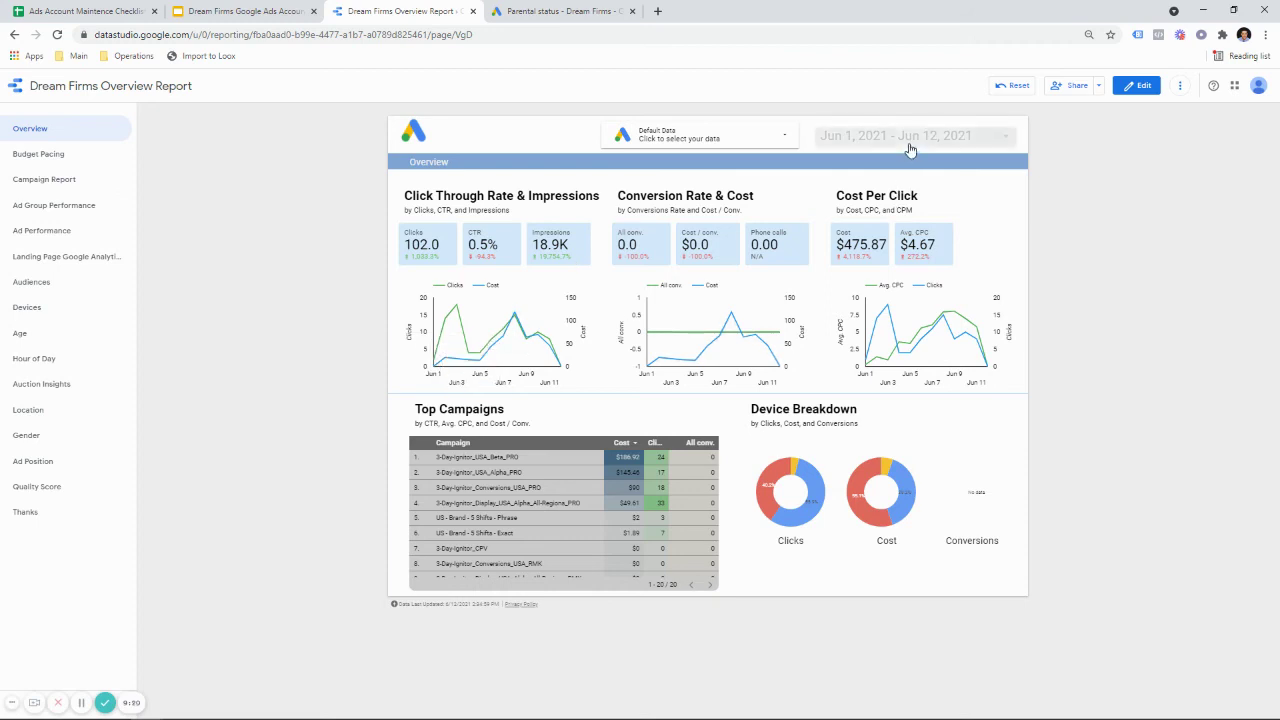
{"action": "mouse_move", "coordinate": [882, 714]}
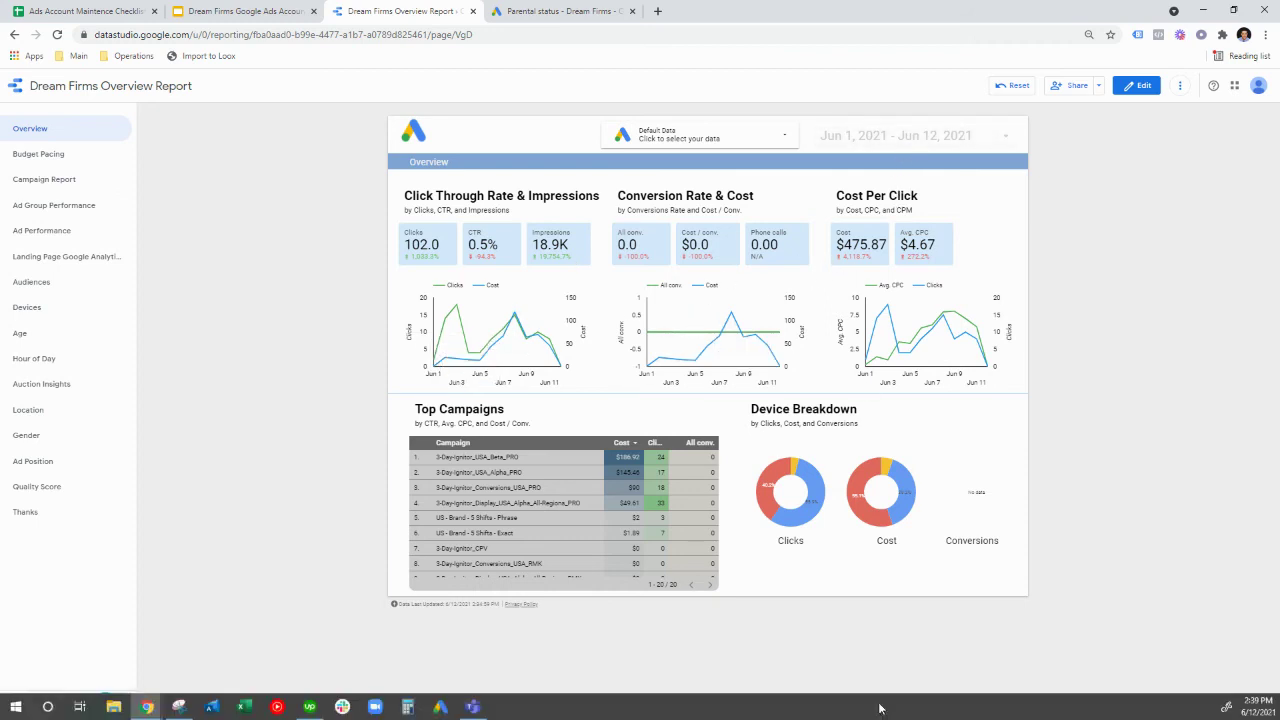
{"action": "left_click", "coordinate": [213, 707]}
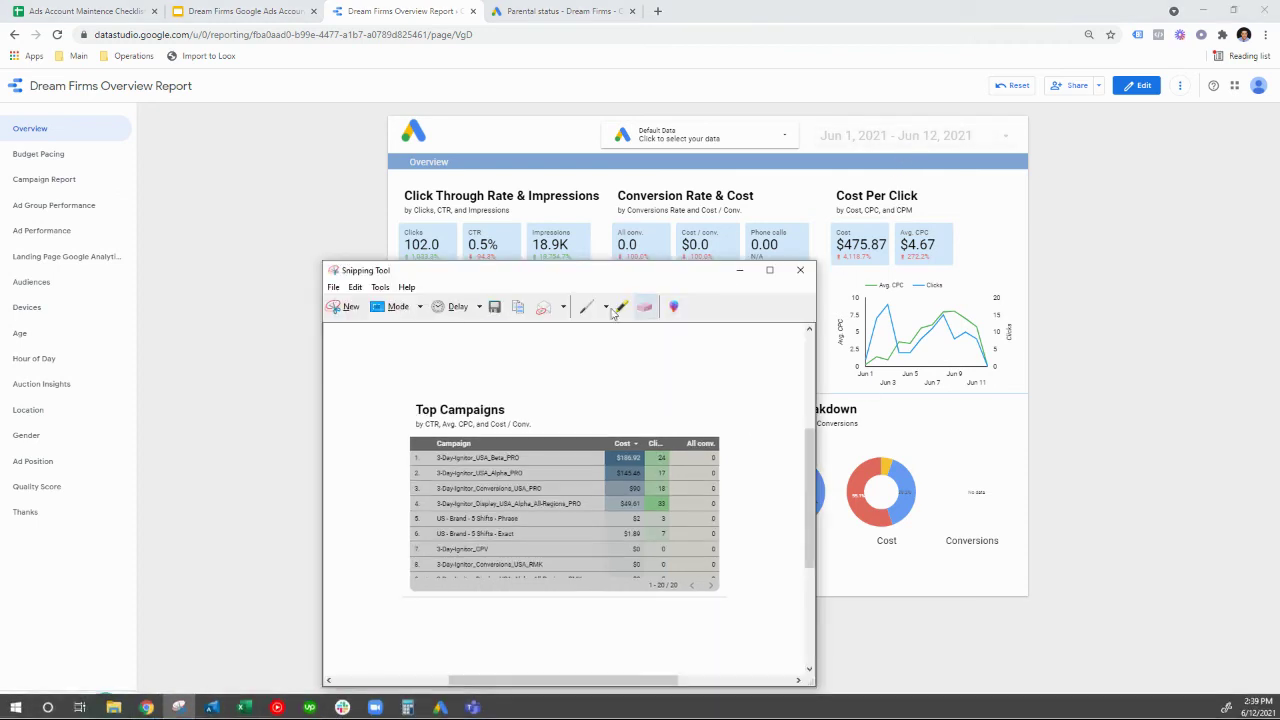
{"action": "left_click", "coordinate": [355, 310]}
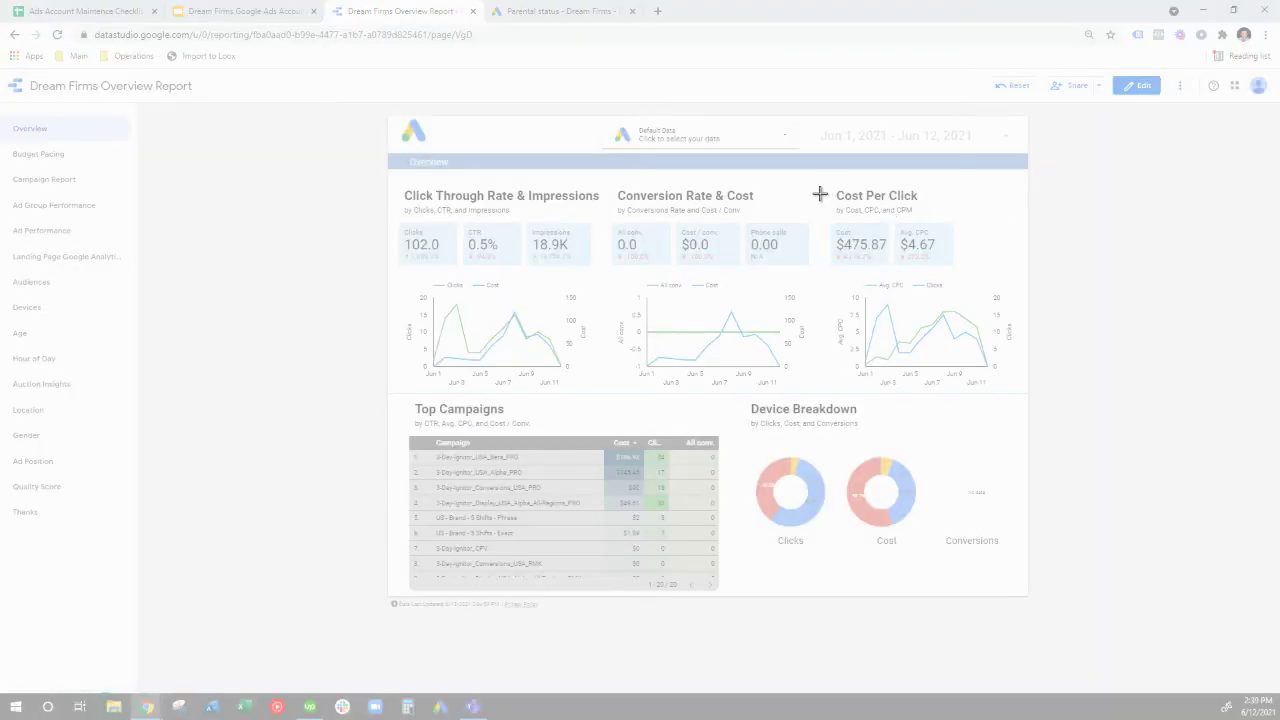
{"action": "left_click_drag", "start_coordinate": [820, 189], "coordinate": [1018, 393]}
{"action": "right_click", "coordinate": [822, 330]}
{"action": "left_click", "coordinate": [850, 349]}
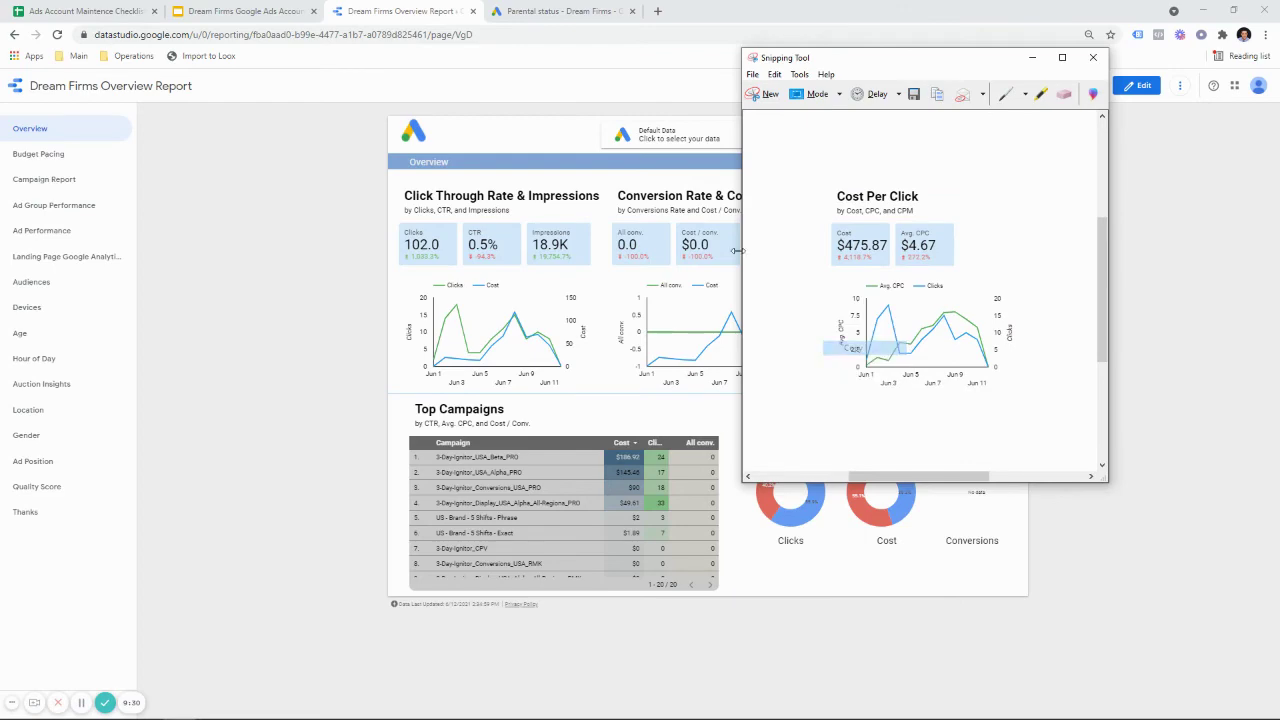
{"action": "left_click", "coordinate": [545, 11]}
Paste the Cost Per Click capture onto slide 5, shrunk under the Overview title
{"action": "left_click", "coordinate": [240, 11]}
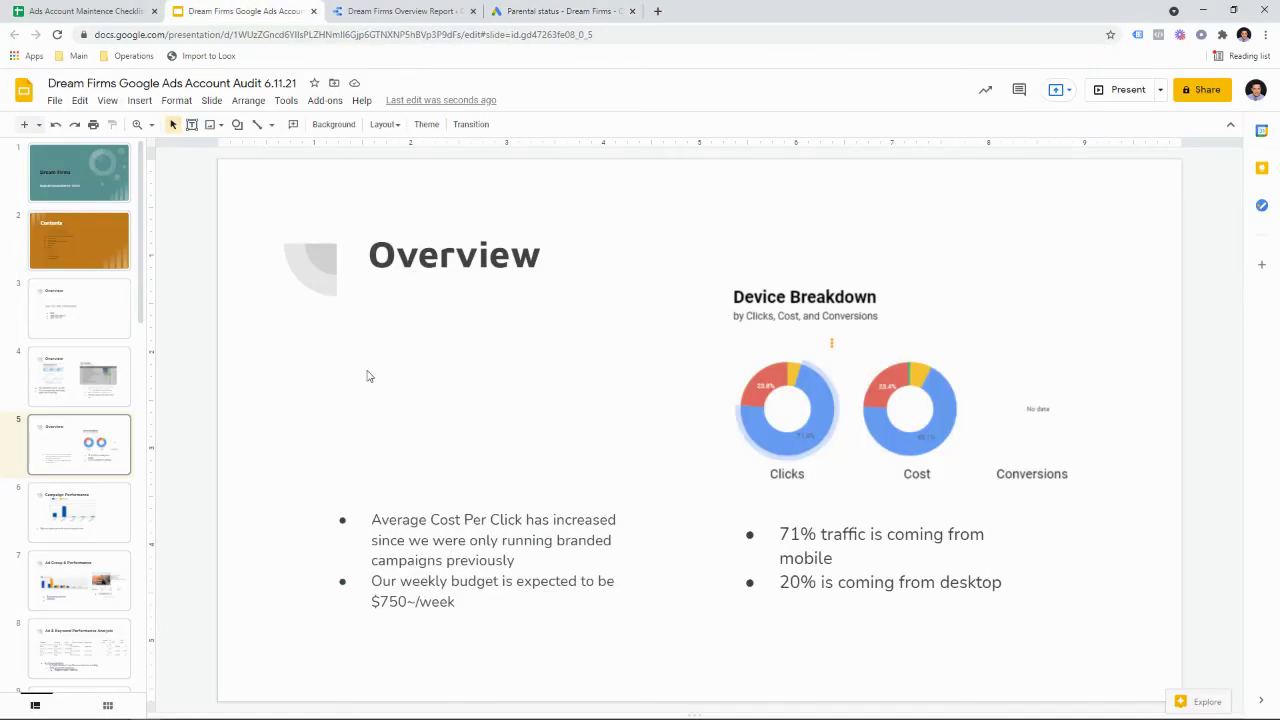
{"action": "key", "text": "ctrl+v"}
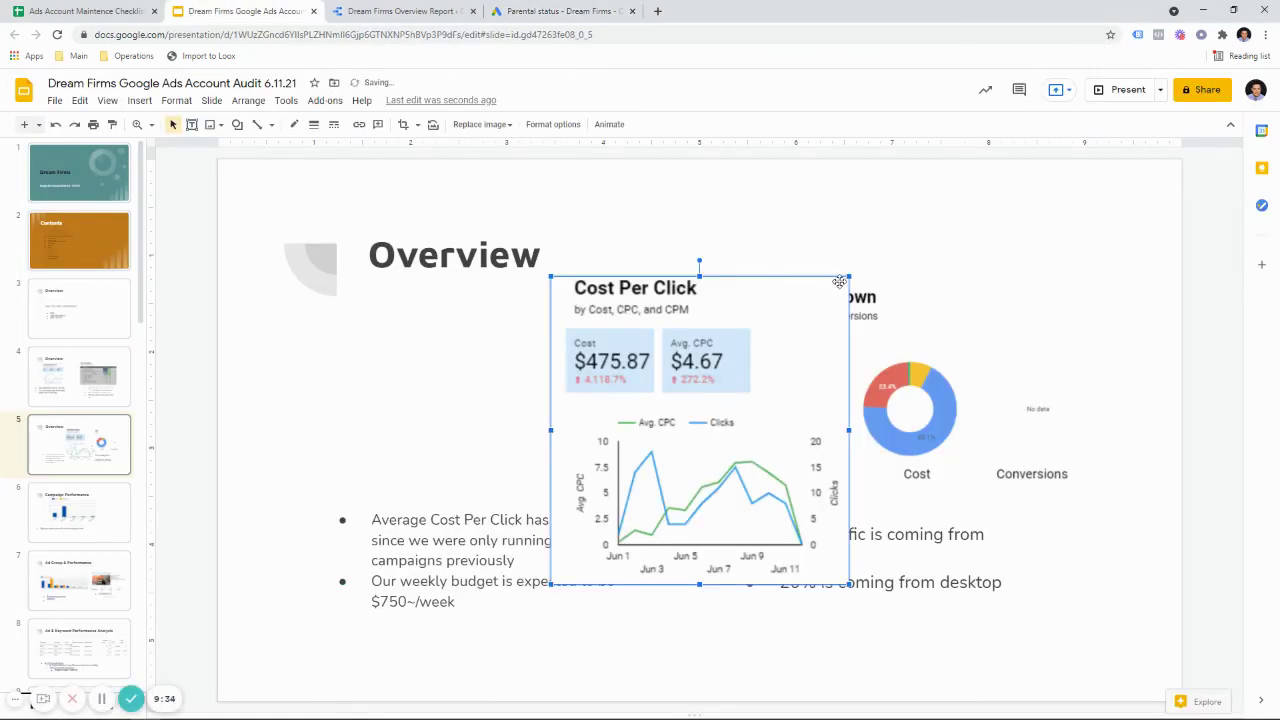
{"action": "left_click_drag", "start_coordinate": [834, 293], "coordinate": [460, 389]}
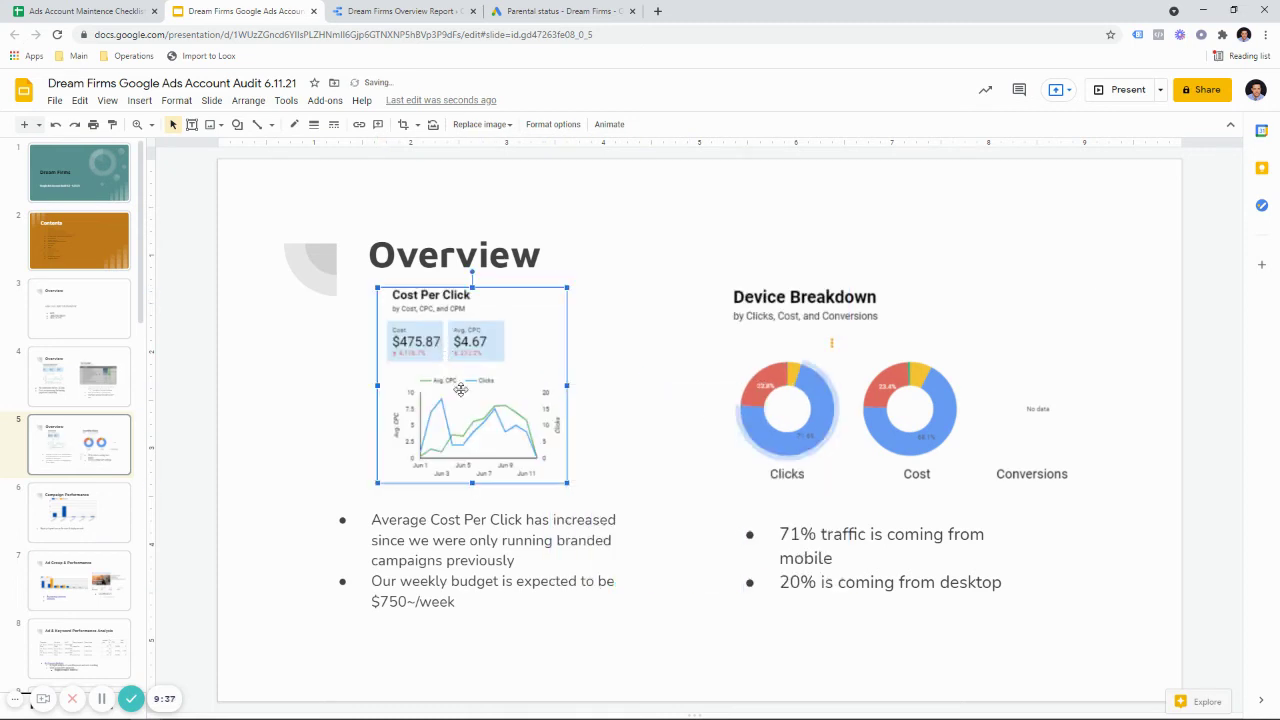
Replace the outdated explanation in the left bullet with a bold 272%
{"action": "left_click", "coordinate": [472, 524]}
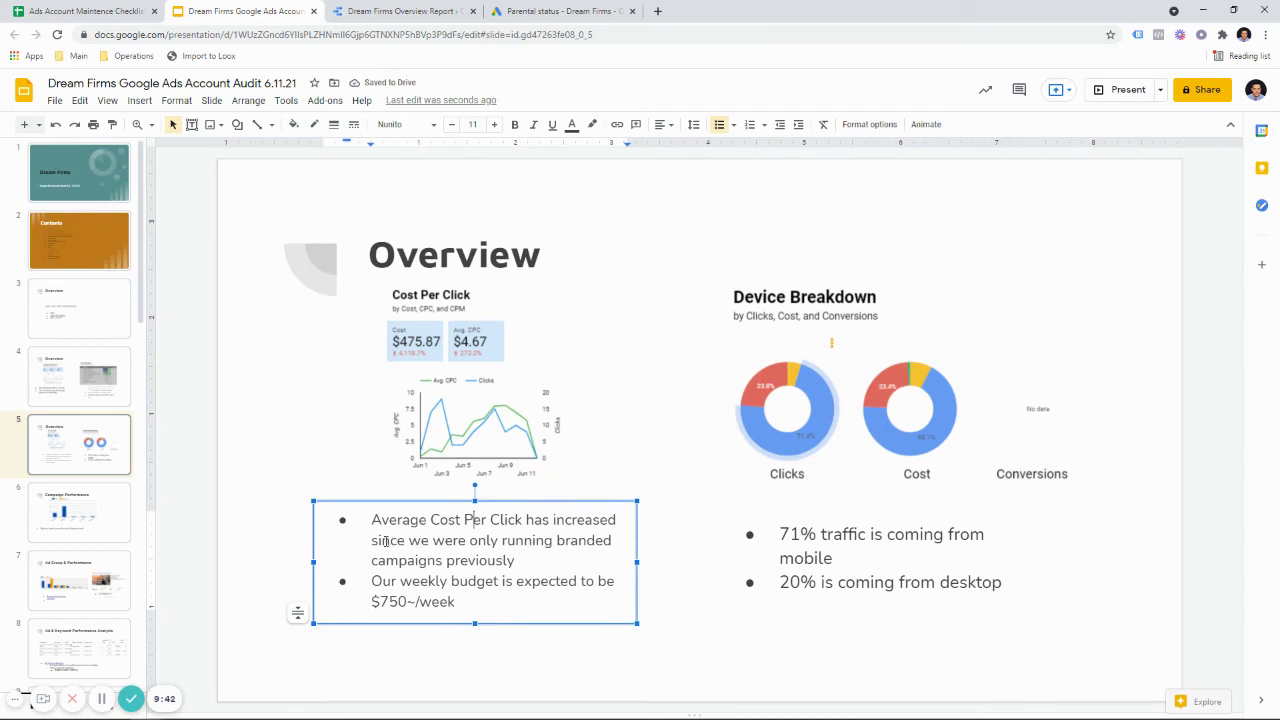
{"action": "left_click_drag", "start_coordinate": [372, 540], "coordinate": [615, 558]}
{"action": "key", "text": "BackSpace"}
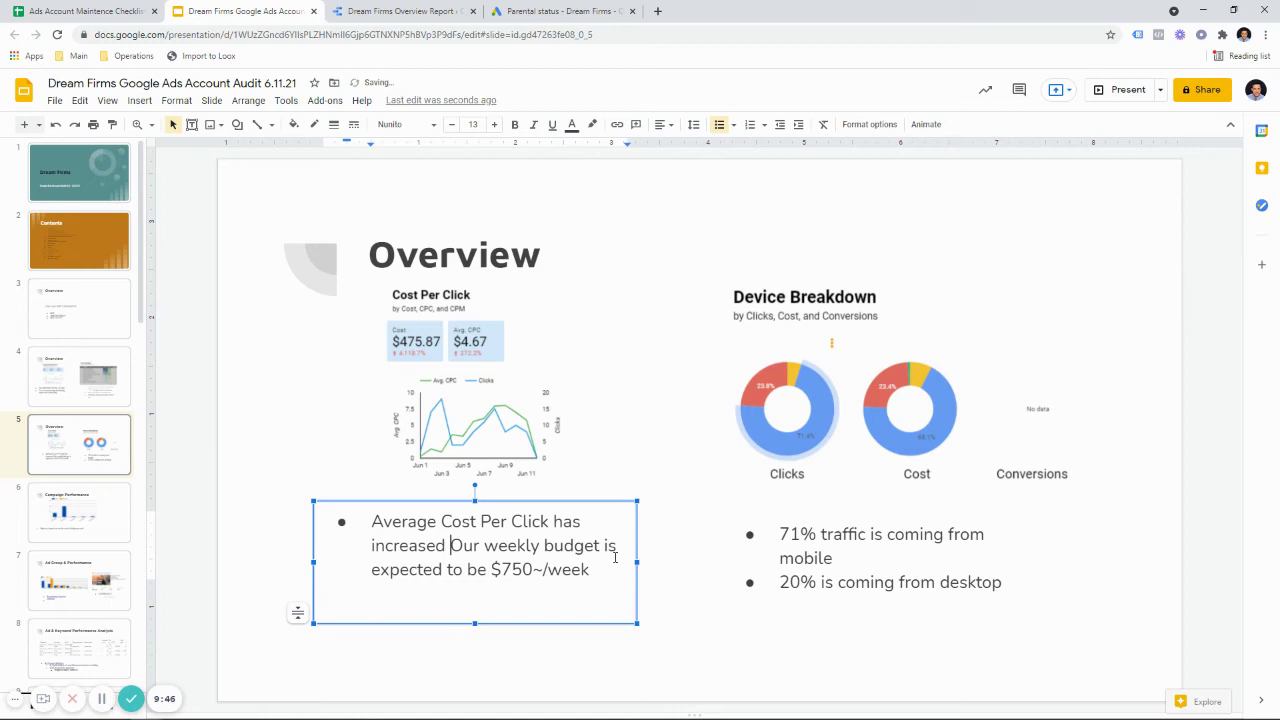
{"action": "type", "text": "272"}
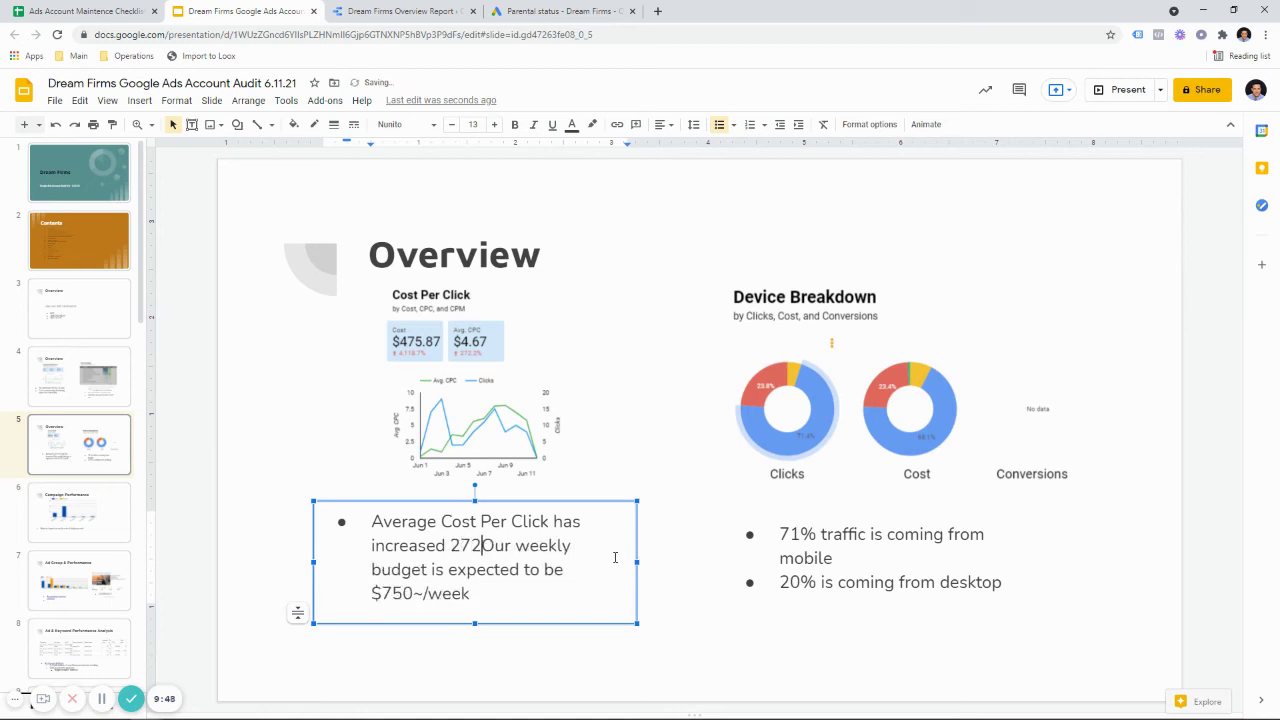
{"action": "type", "text": "5"}
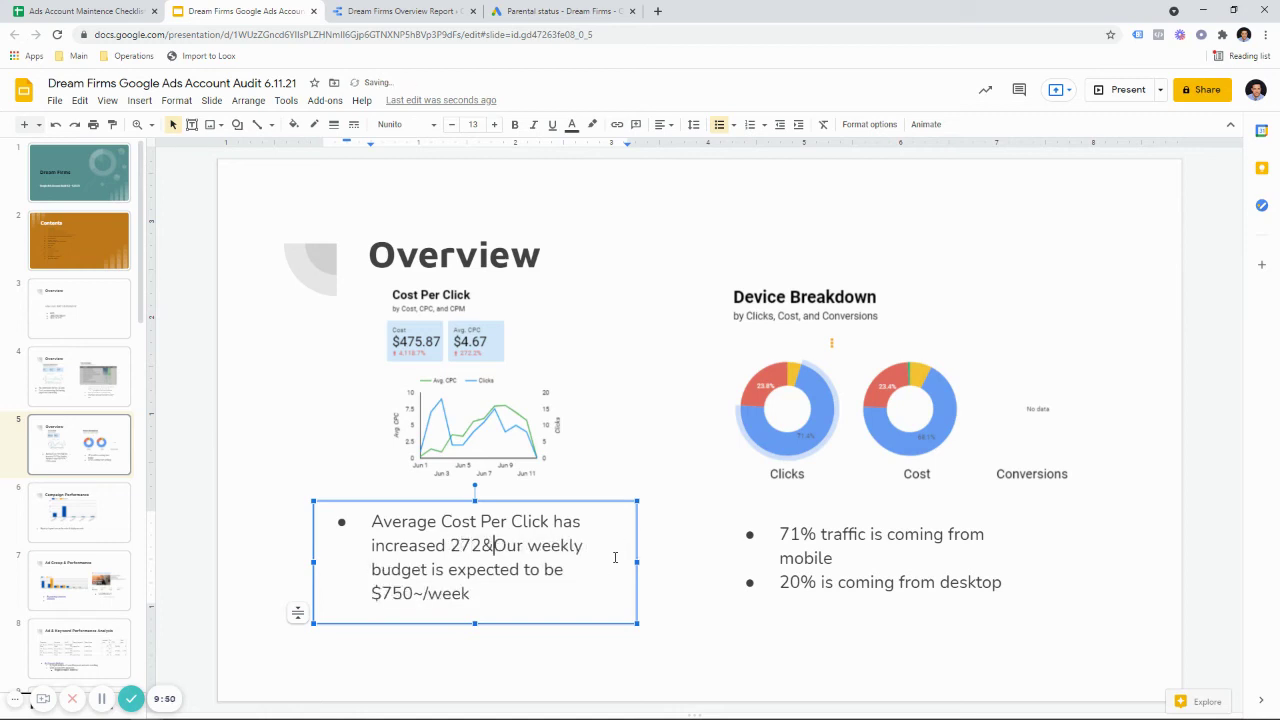
{"action": "key", "text": "BackSpace"}
{"action": "type", "text": "%"}
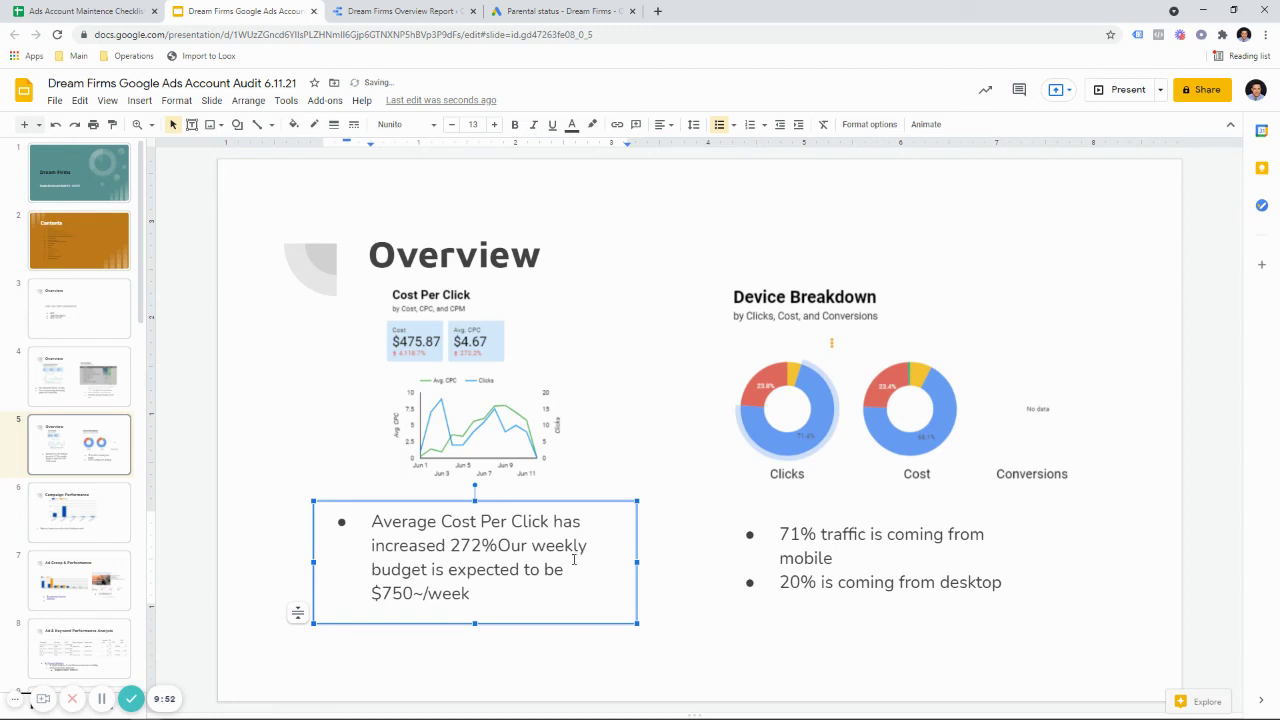
{"action": "left_click_drag", "start_coordinate": [498, 548], "coordinate": [453, 552]}
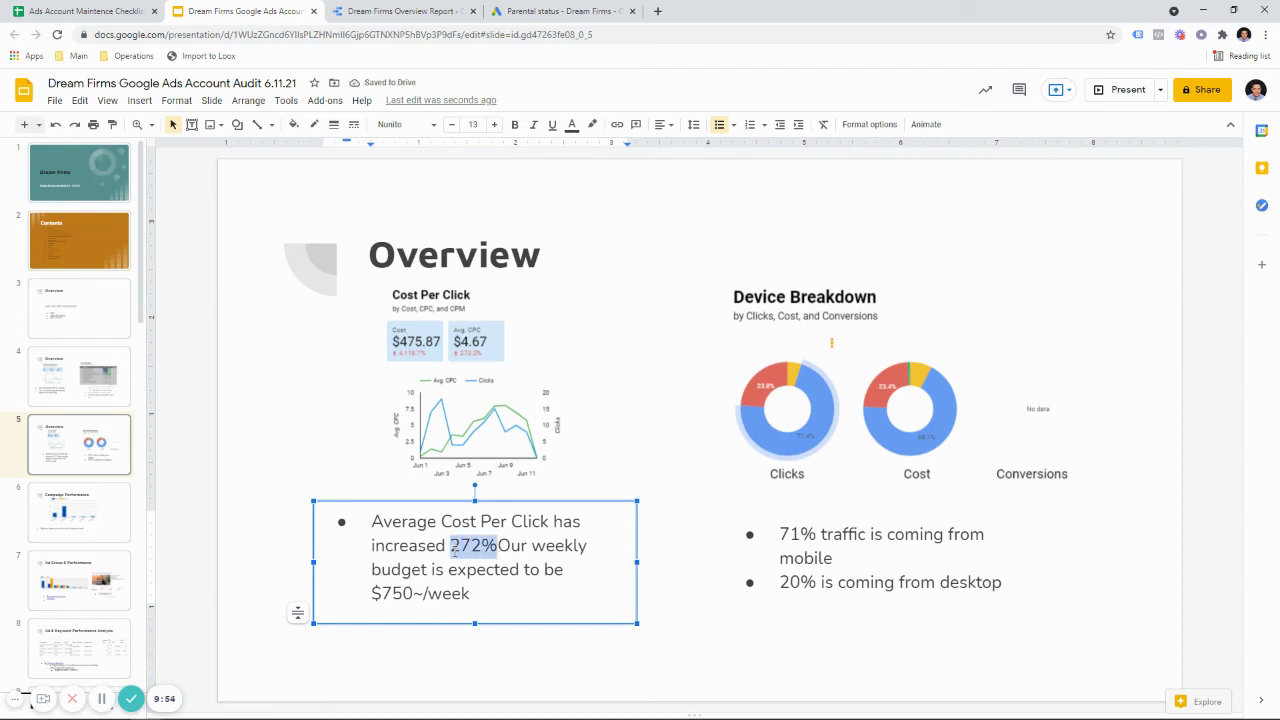
{"action": "key", "text": "ctrl+b"}
Replace the budget bullet with 'The last 2 weeks of cost was $475', making $475 bold
{"action": "left_click", "coordinate": [499, 546]}
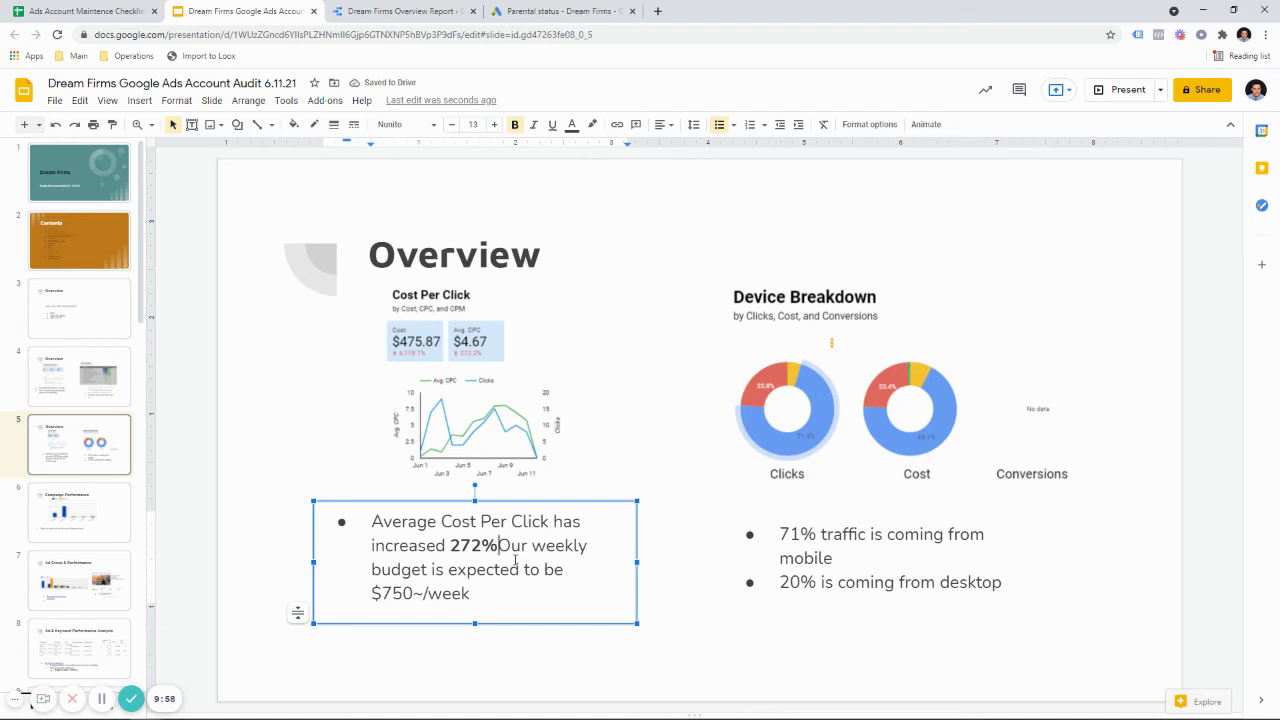
{"action": "key", "text": "Return"}
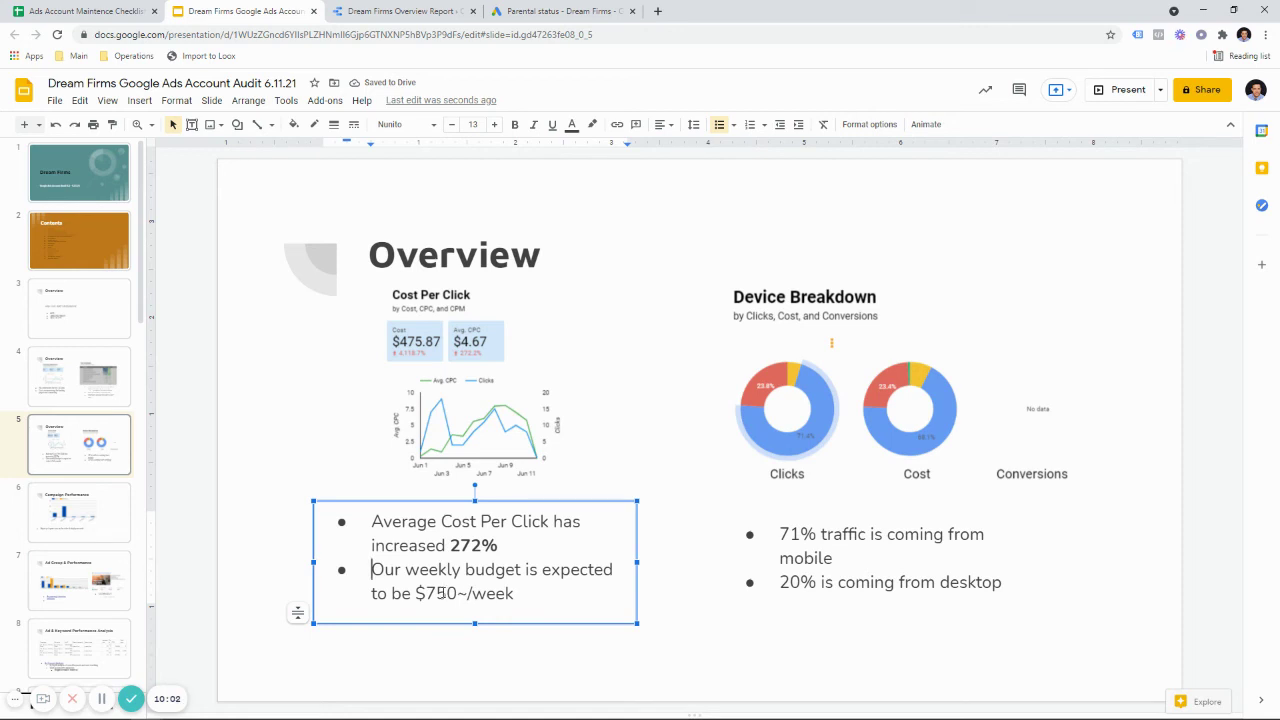
{"action": "left_click_drag", "start_coordinate": [371, 570], "coordinate": [514, 603]}
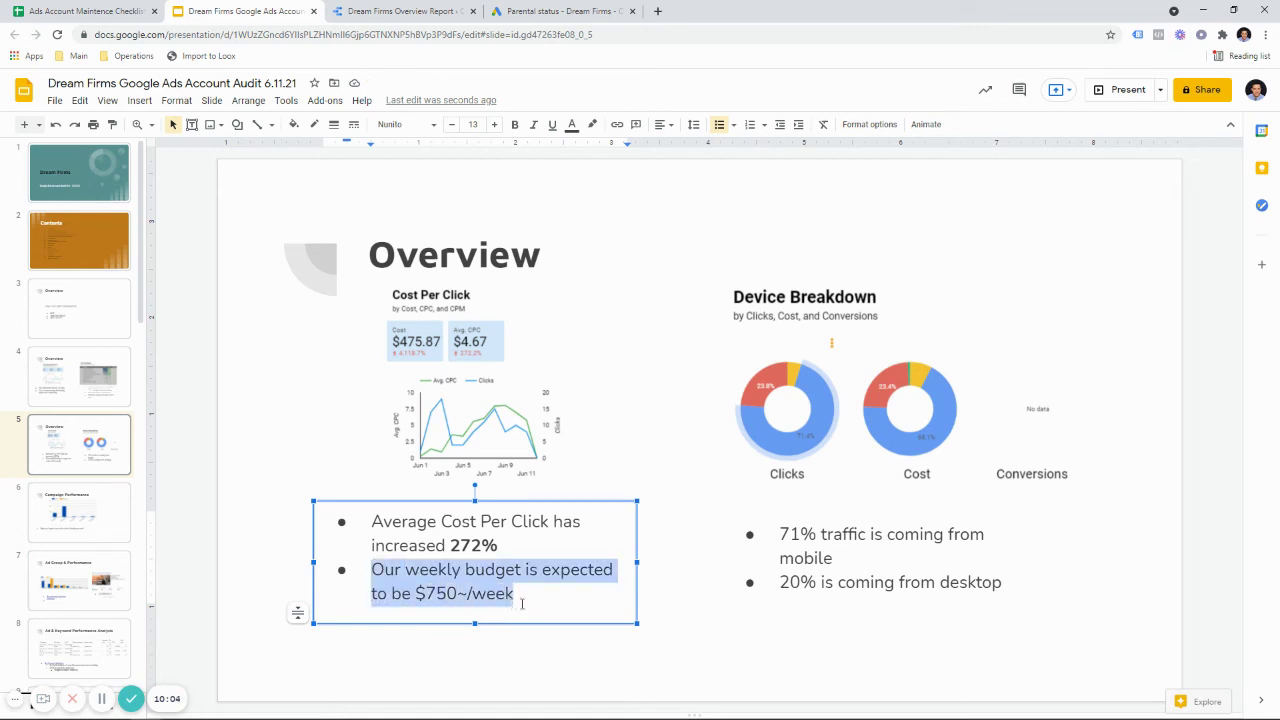
{"action": "key", "text": "BackSpace"}
{"action": "type", "text": "The average cost per"}
{"action": "key", "text": "BackSpace"}
{"action": "key", "text": "BackSpace"}
{"action": "key", "text": "BackSpace"}
{"action": "key", "text": "BackSpace"}
{"action": "key", "text": "BackSpace"}
{"action": "key", "text": "BackSpace"}
{"action": "key", "text": "BackSpace"}
{"action": "key", "text": "BackSpace"}
{"action": "key", "text": "BackSpace"}
{"action": "key", "text": "BackSpace"}
{"action": "key", "text": "BackSpace"}
{"action": "key", "text": "BackSpace"}
{"action": "key", "text": "BackSpace"}
{"action": "key", "text": "BackSpace"}
{"action": "key", "text": "BackSpace"}
{"action": "key", "text": "BackSpace"}
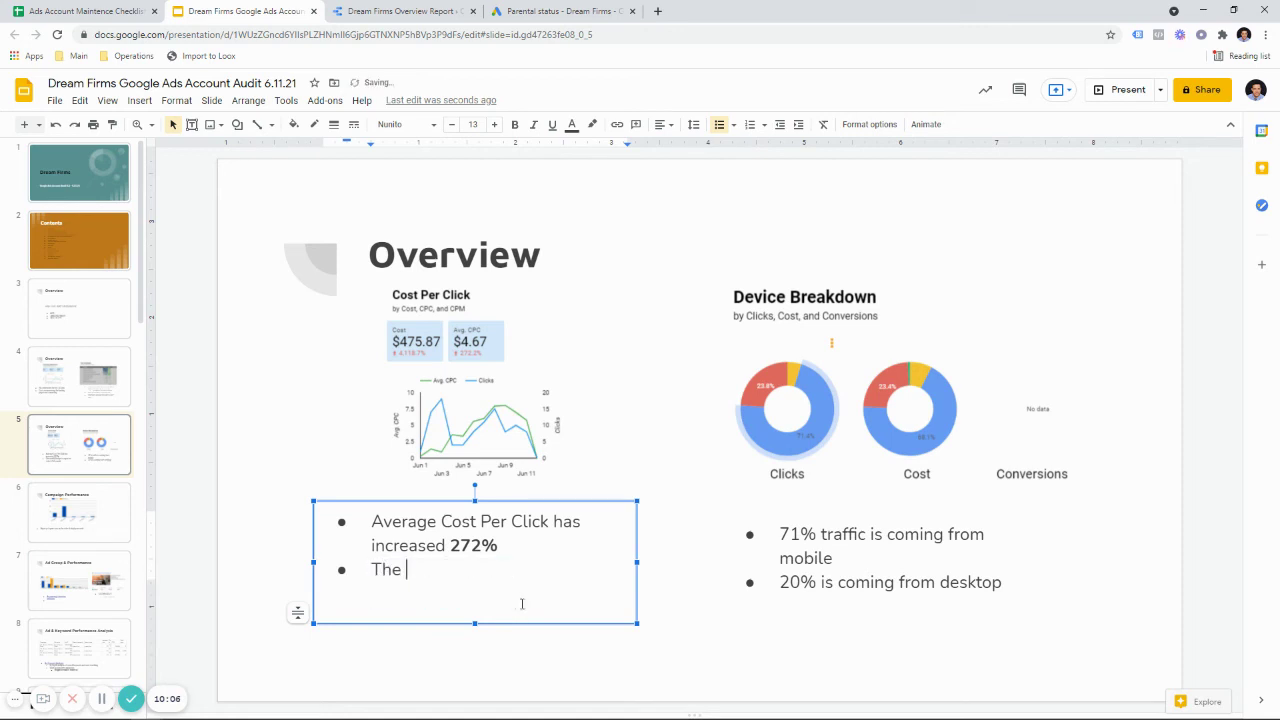
{"action": "type", "text": "last 2"}
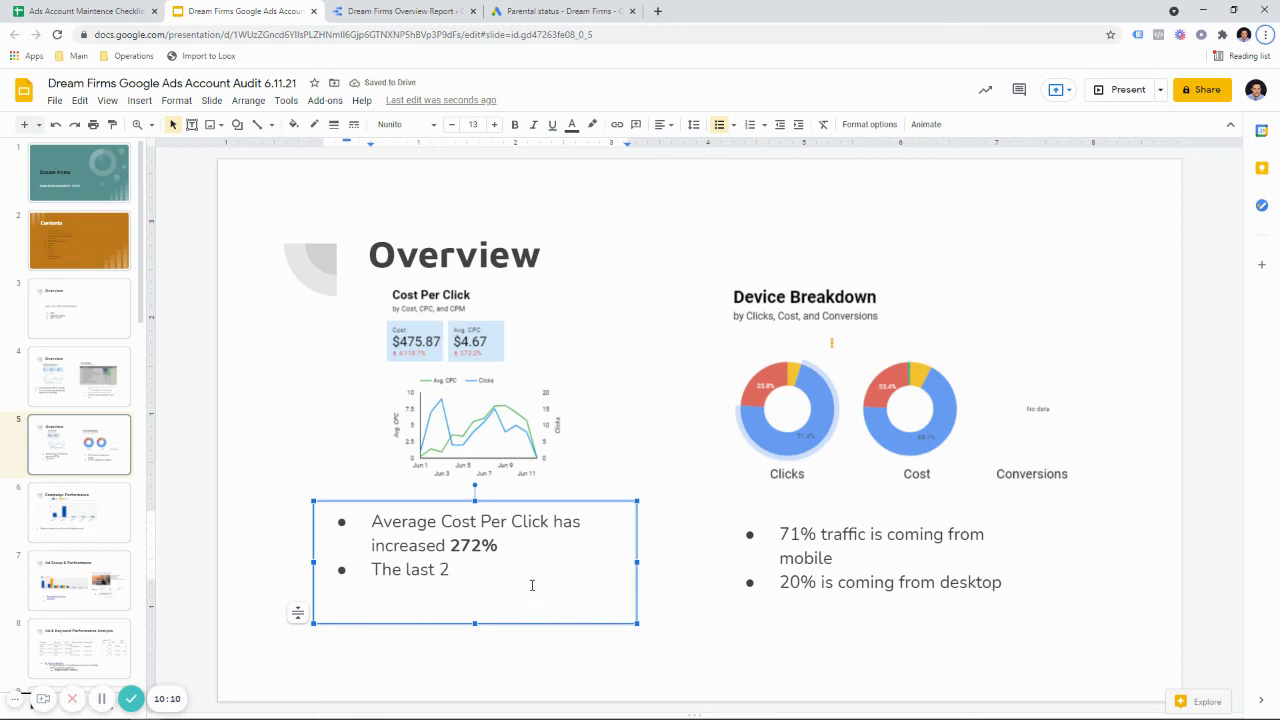
{"action": "type", "text": " weeks of"}
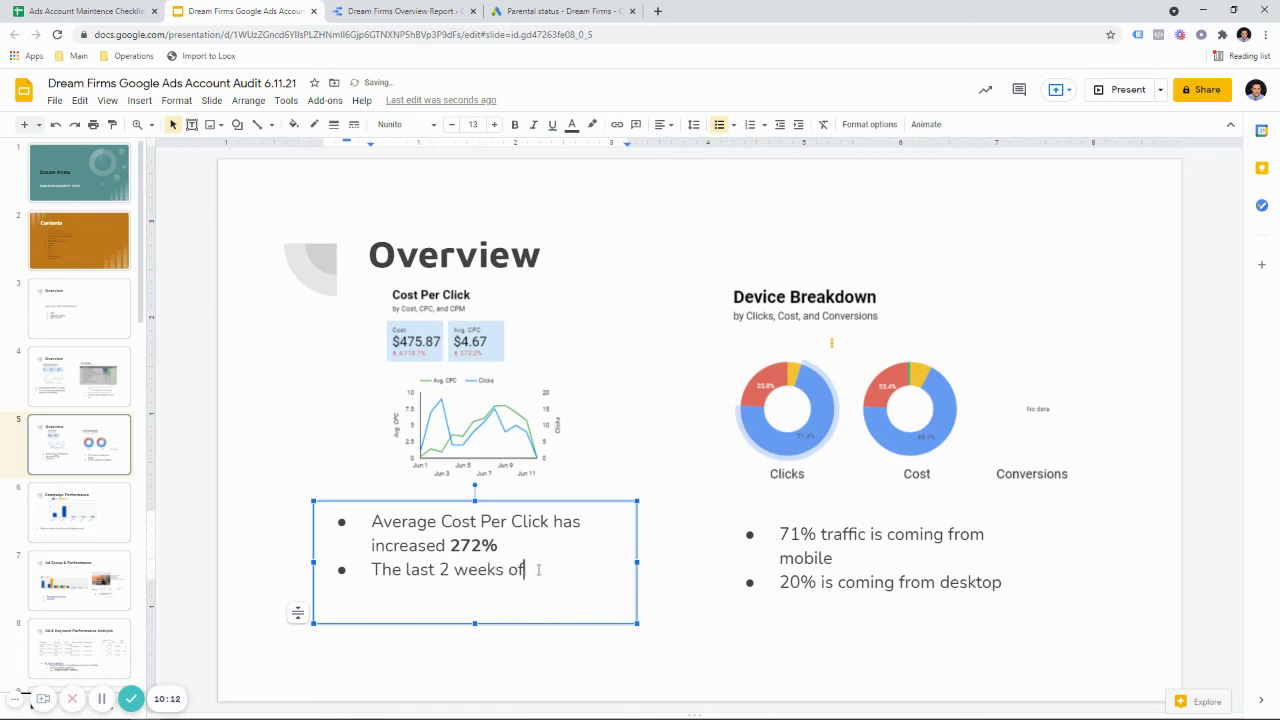
{"action": "type", "text": " cost was $475"}
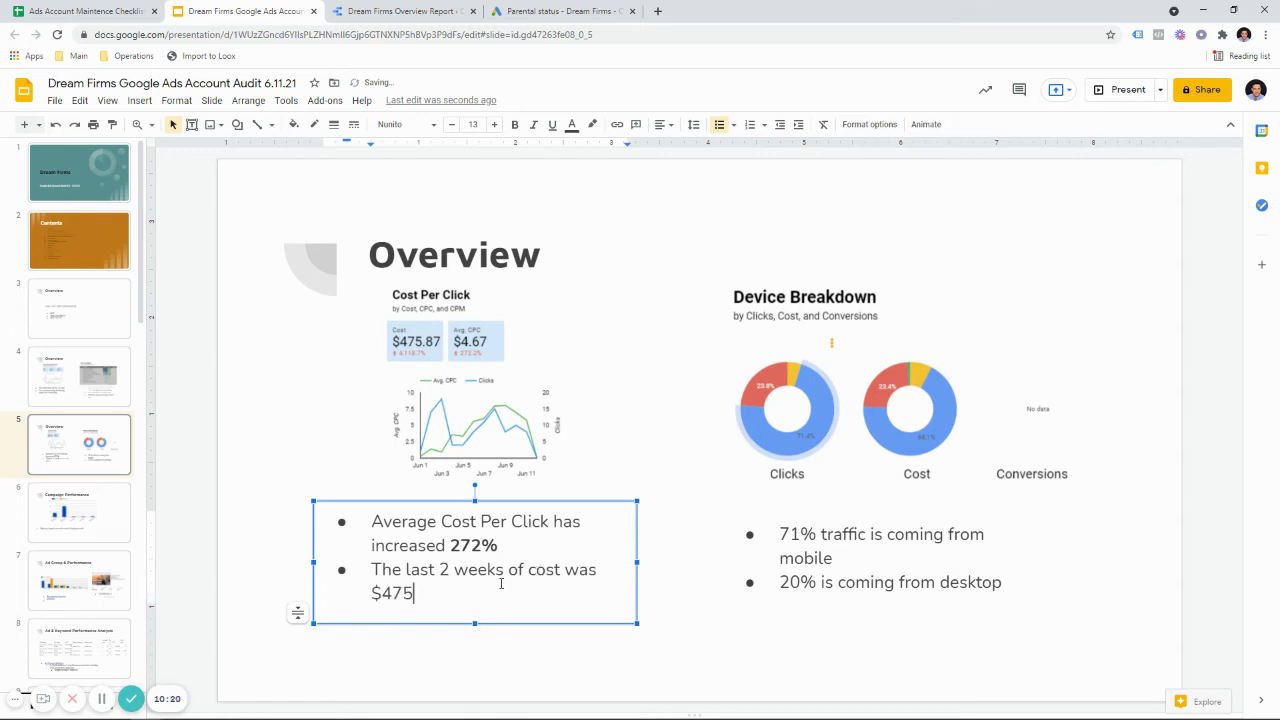
{"action": "left_click_drag", "start_coordinate": [415, 594], "coordinate": [370, 598]}
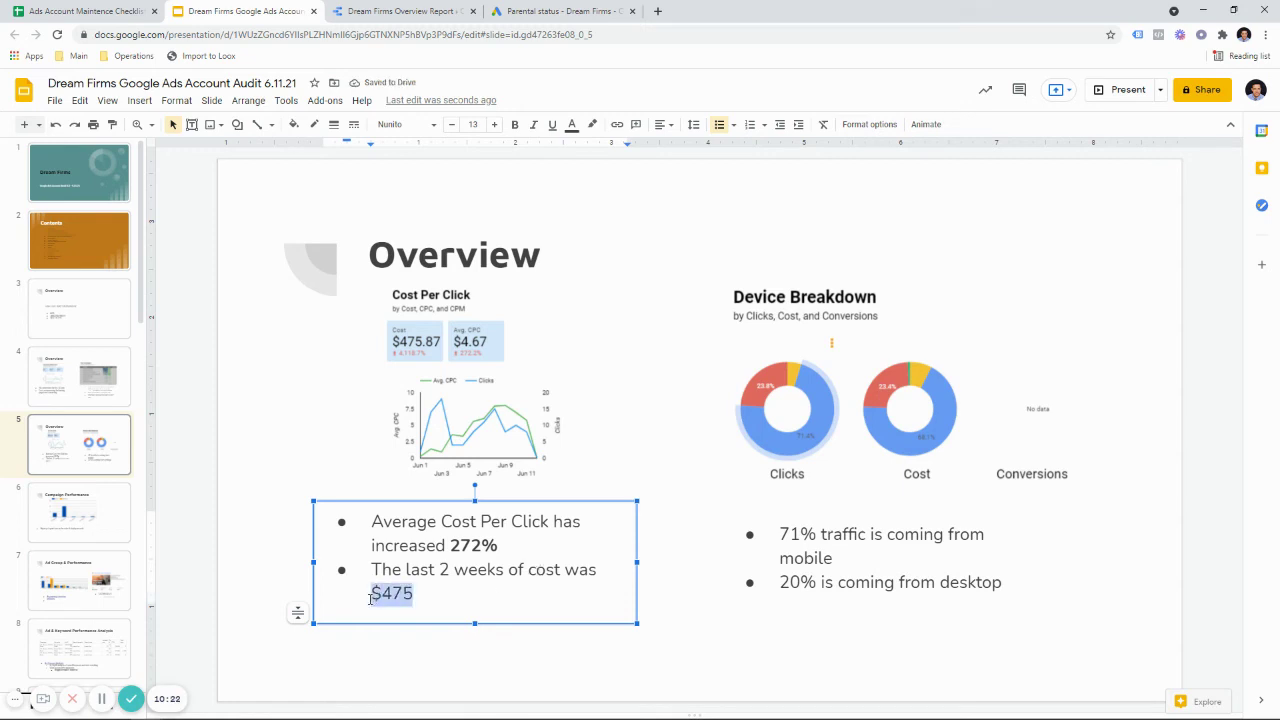
{"action": "key", "text": "ctrl+b"}
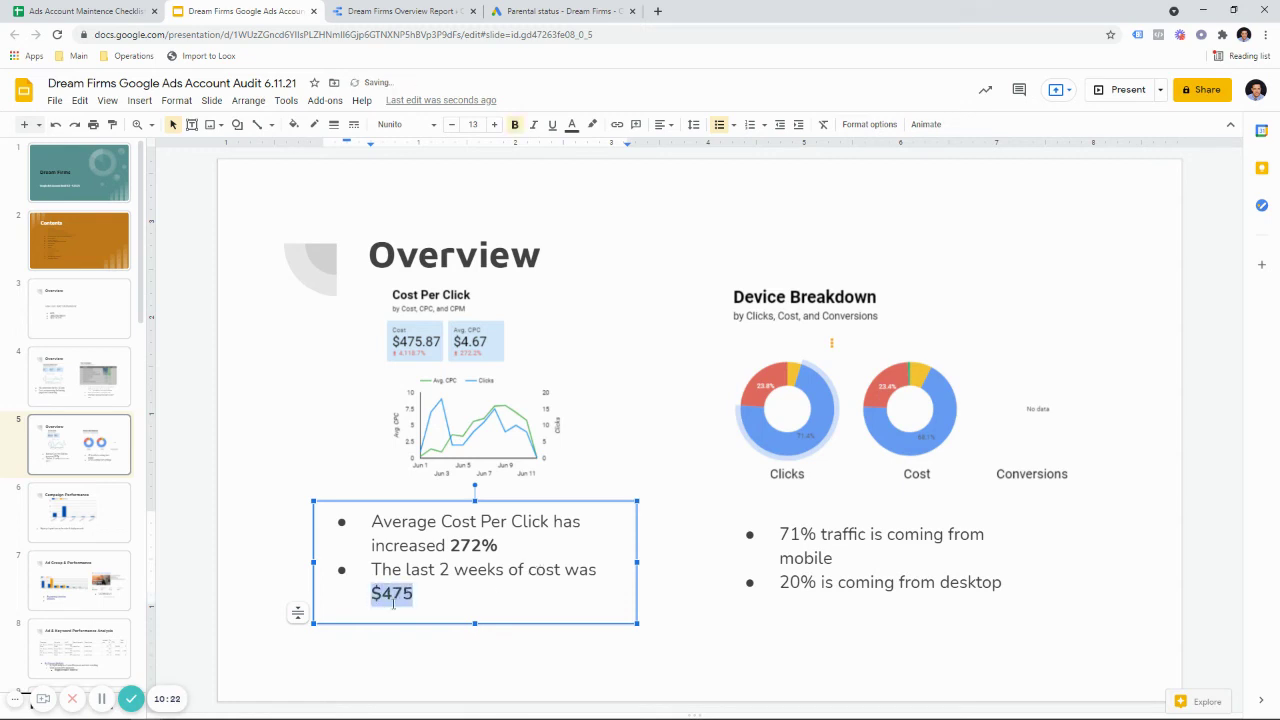
Add the unbolded sub-point 'Due to more competitors' under the 272% bullet
{"action": "left_click", "coordinate": [502, 550]}
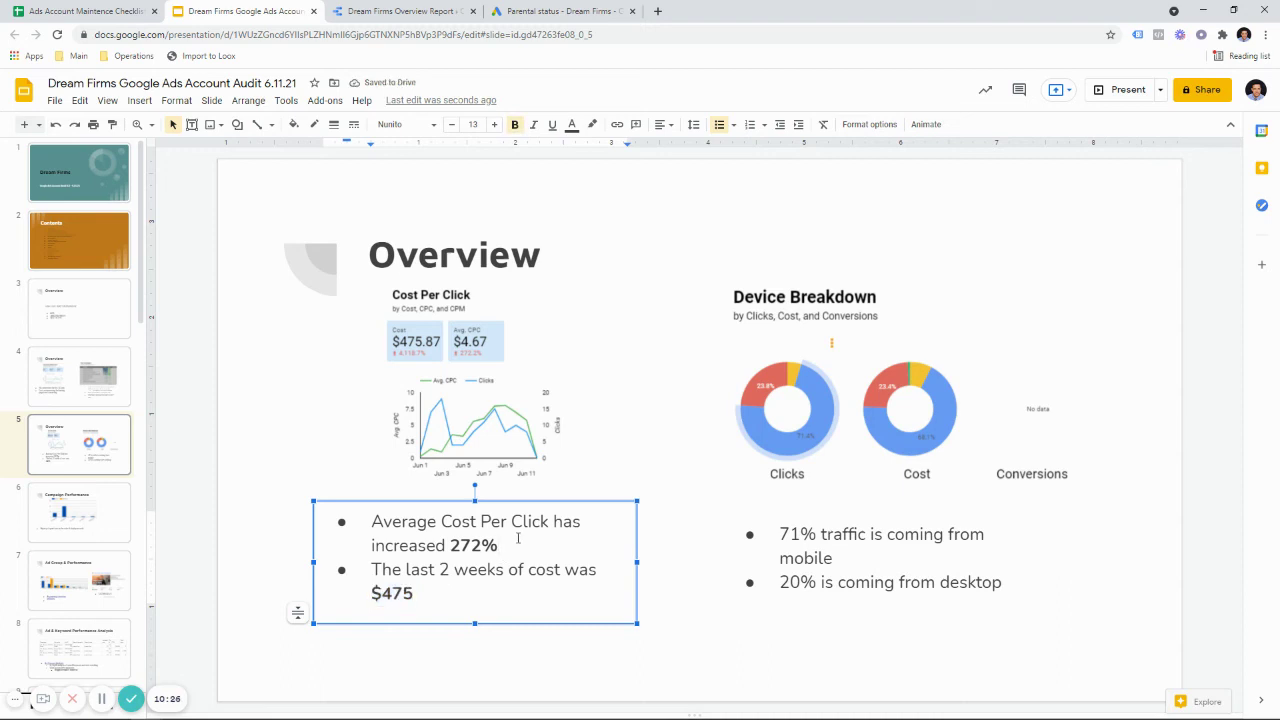
{"action": "key", "text": "Return"}
{"action": "key", "text": "Tab"}
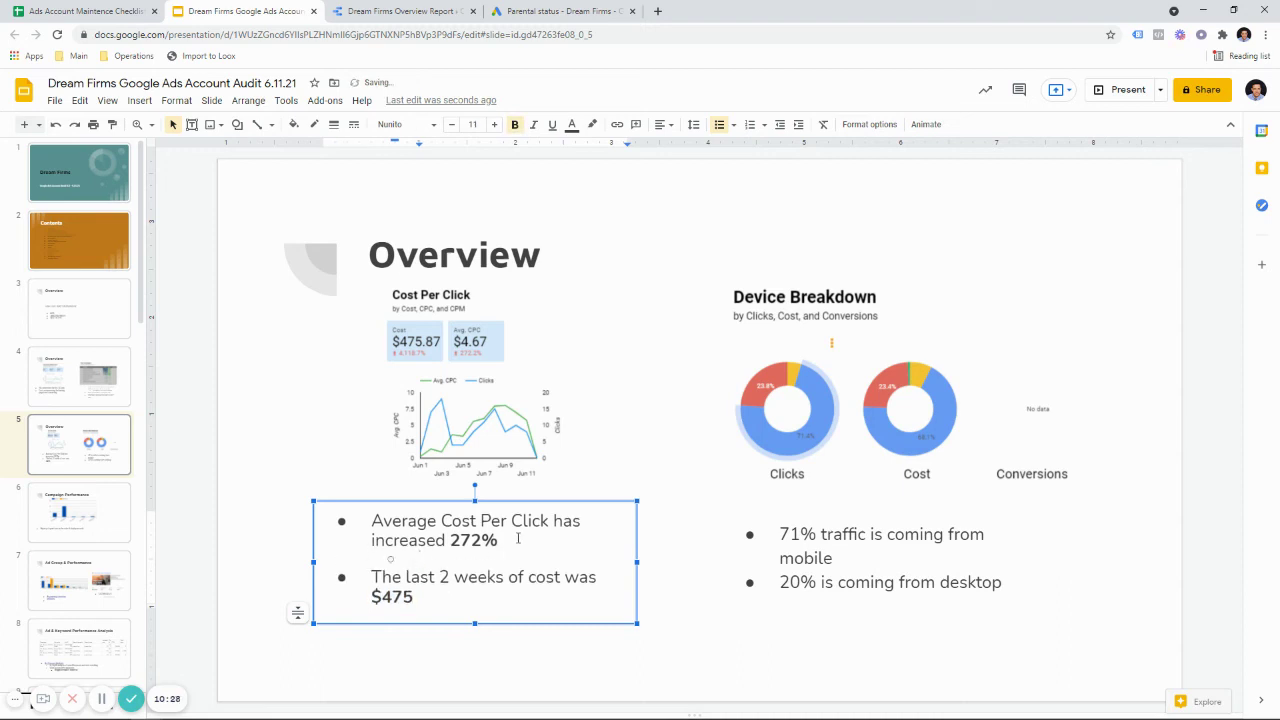
{"action": "type", "text": "Mo"}
{"action": "key", "text": "BackSpace"}
{"action": "key", "text": "ctrl+b"}
{"action": "type", "text": "Due tom"}
{"action": "key", "text": "BackSpace"}
{"action": "type", "text": "more co"}
{"action": "key", "text": "BackSpace"}
{"action": "type", "text": "co"}
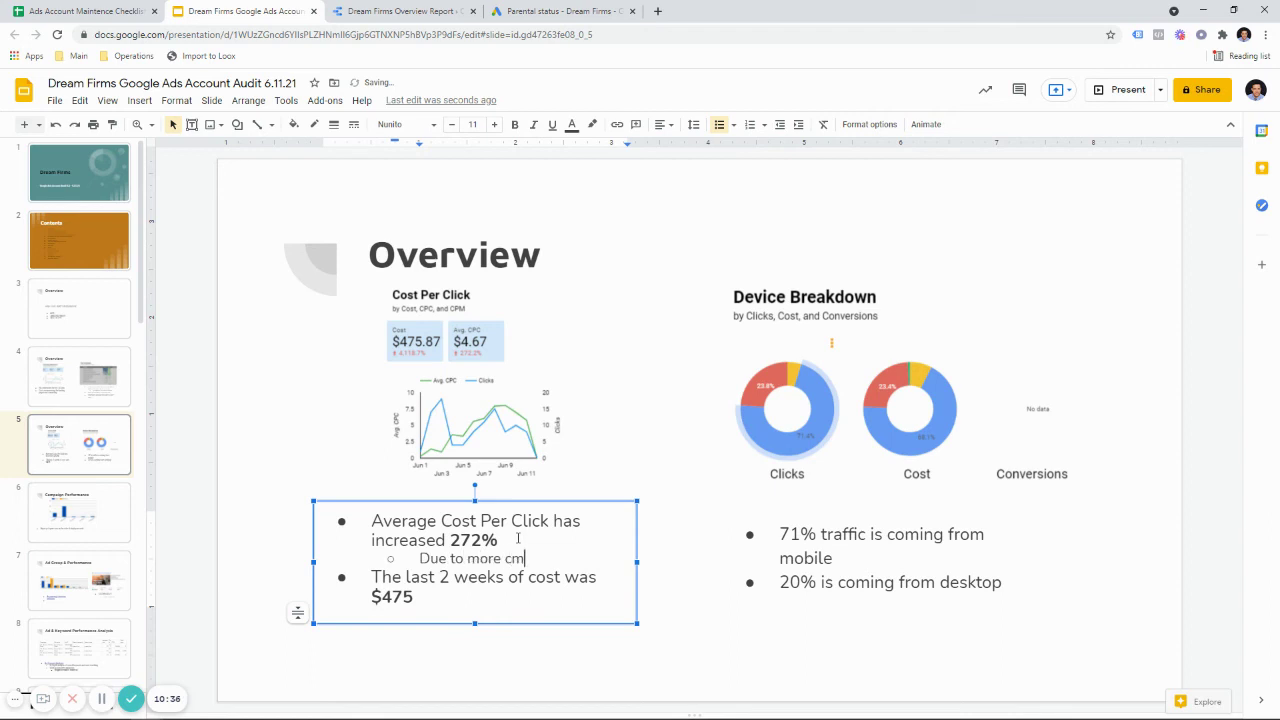
{"action": "key", "text": "BackSpace"}
{"action": "type", "text": "ompetitors"}
Delete the outdated Device Breakdown image from slide 5 and return to the Data Studio report
{"action": "left_click", "coordinate": [742, 383]}
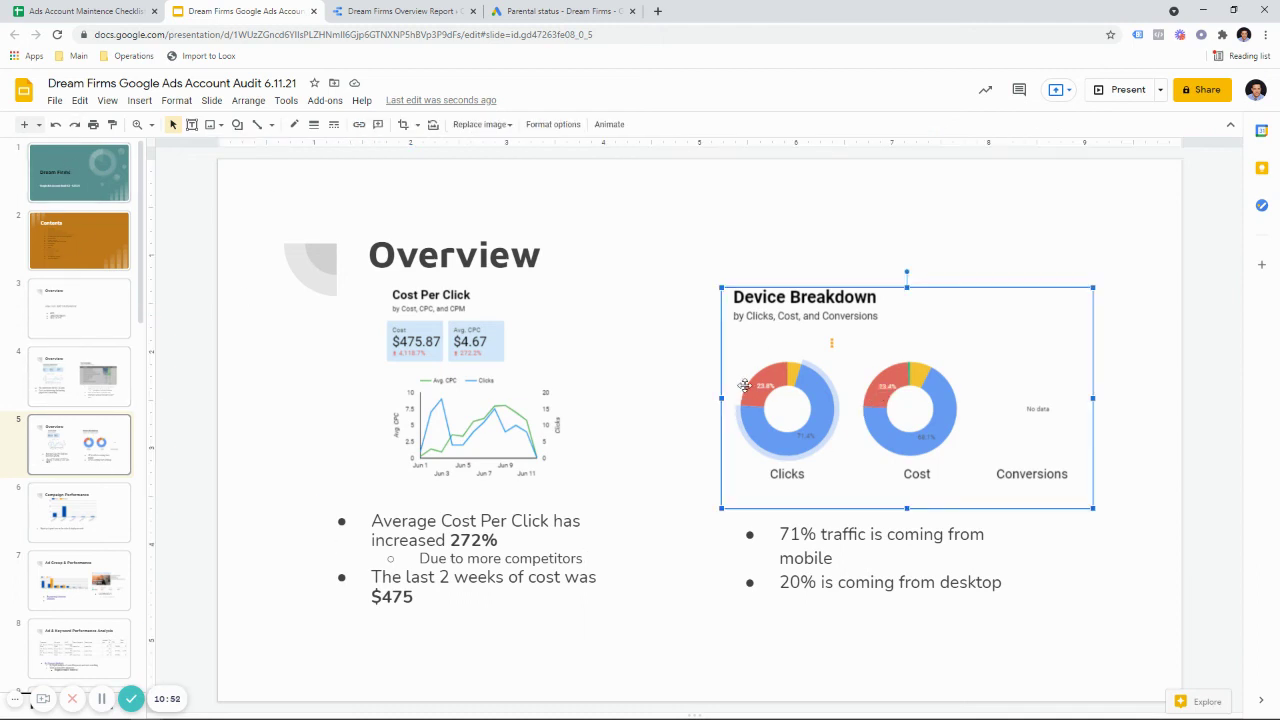
{"action": "key", "text": "Delete"}
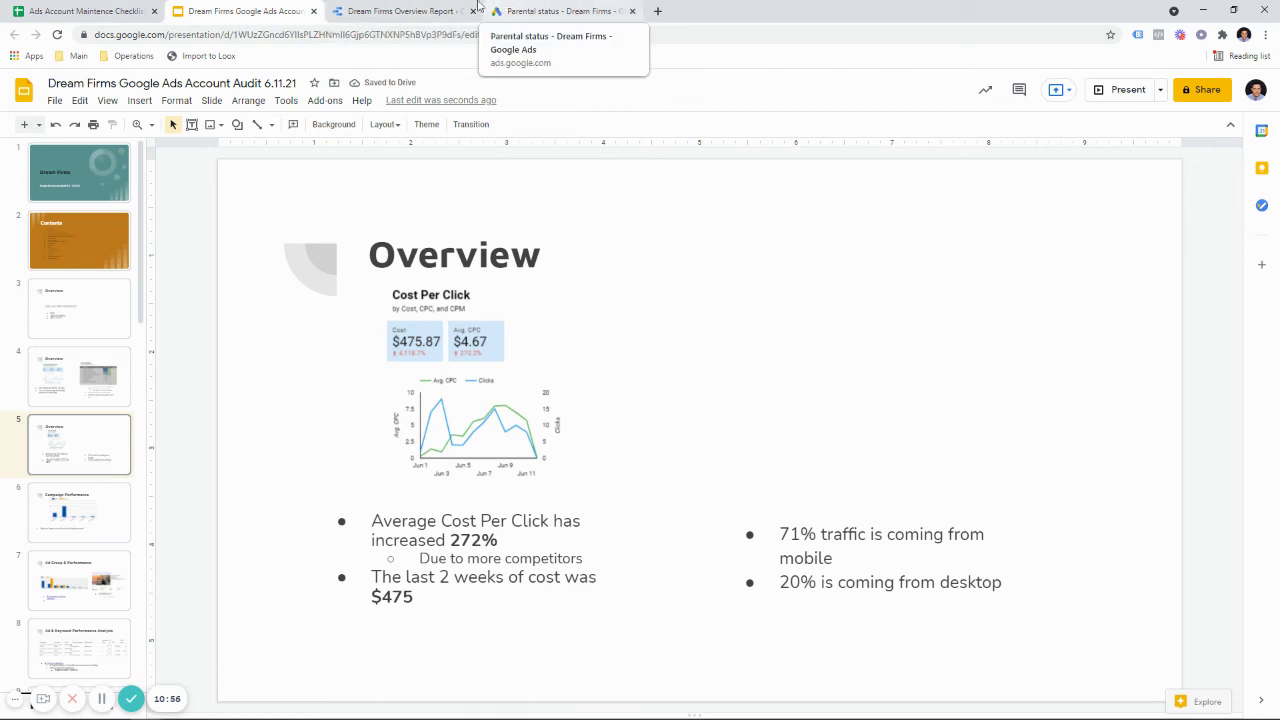
{"action": "left_click", "coordinate": [400, 11]}
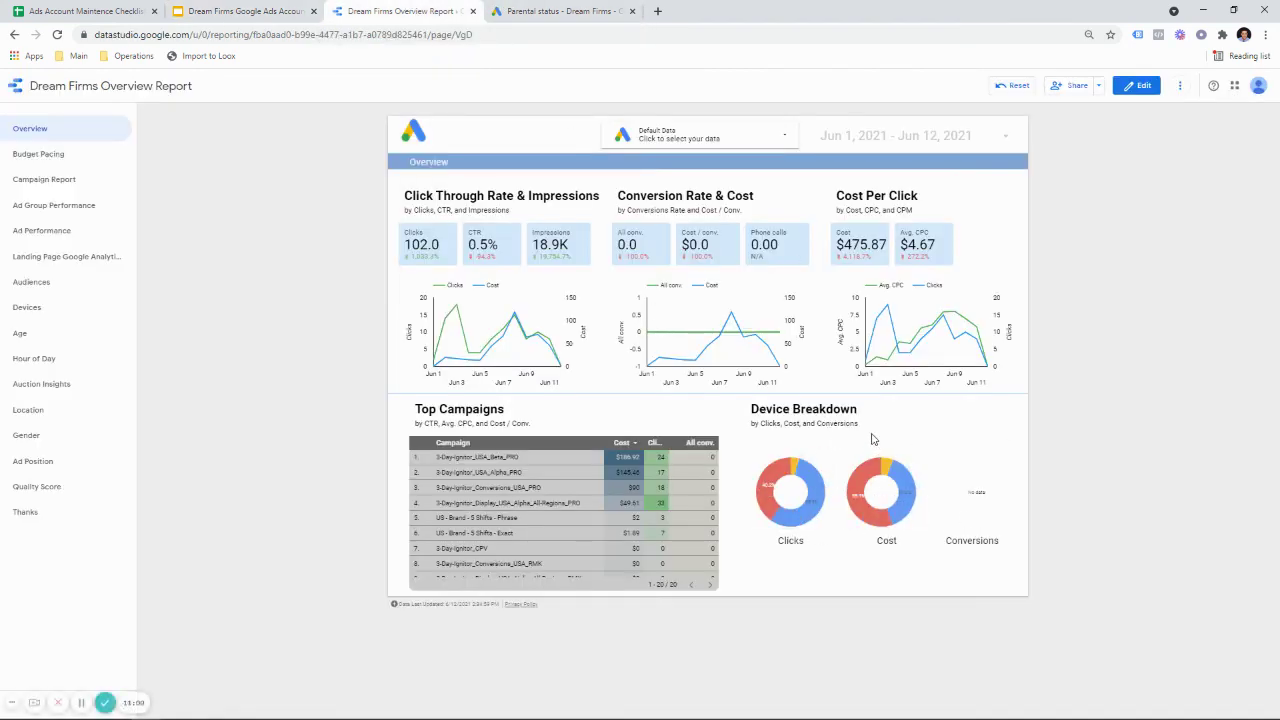
Snip the Device Breakdown donut charts with Snipping Tool and copy the capture
{"action": "mouse_move", "coordinate": [395, 705]}
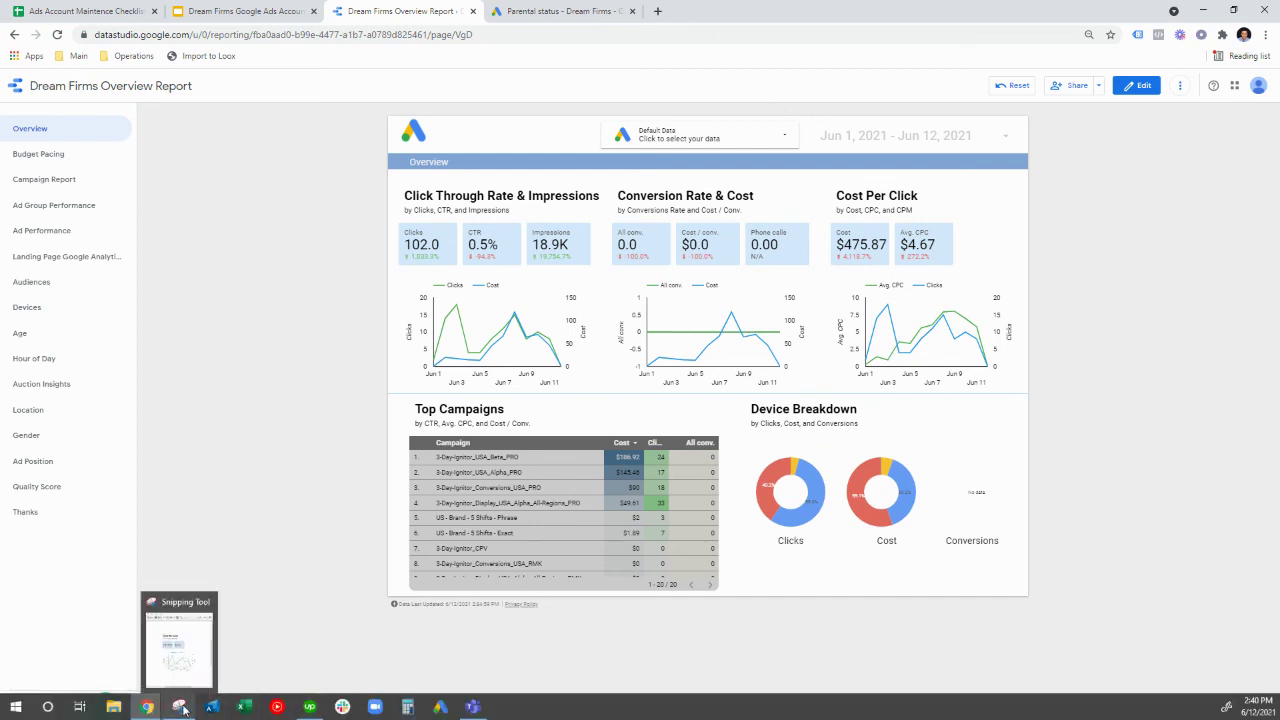
{"action": "left_click", "coordinate": [214, 708]}
{"action": "left_click", "coordinate": [766, 93]}
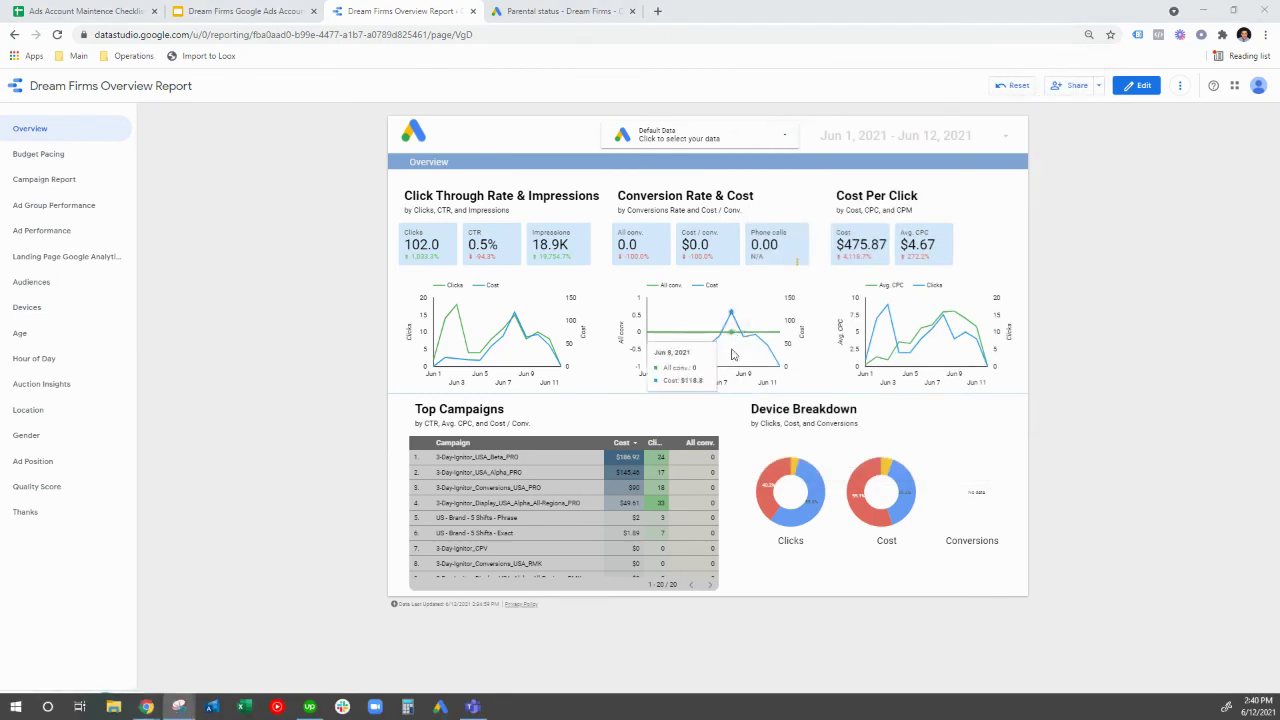
{"action": "left_click_drag", "start_coordinate": [760, 410], "coordinate": [1016, 568]}
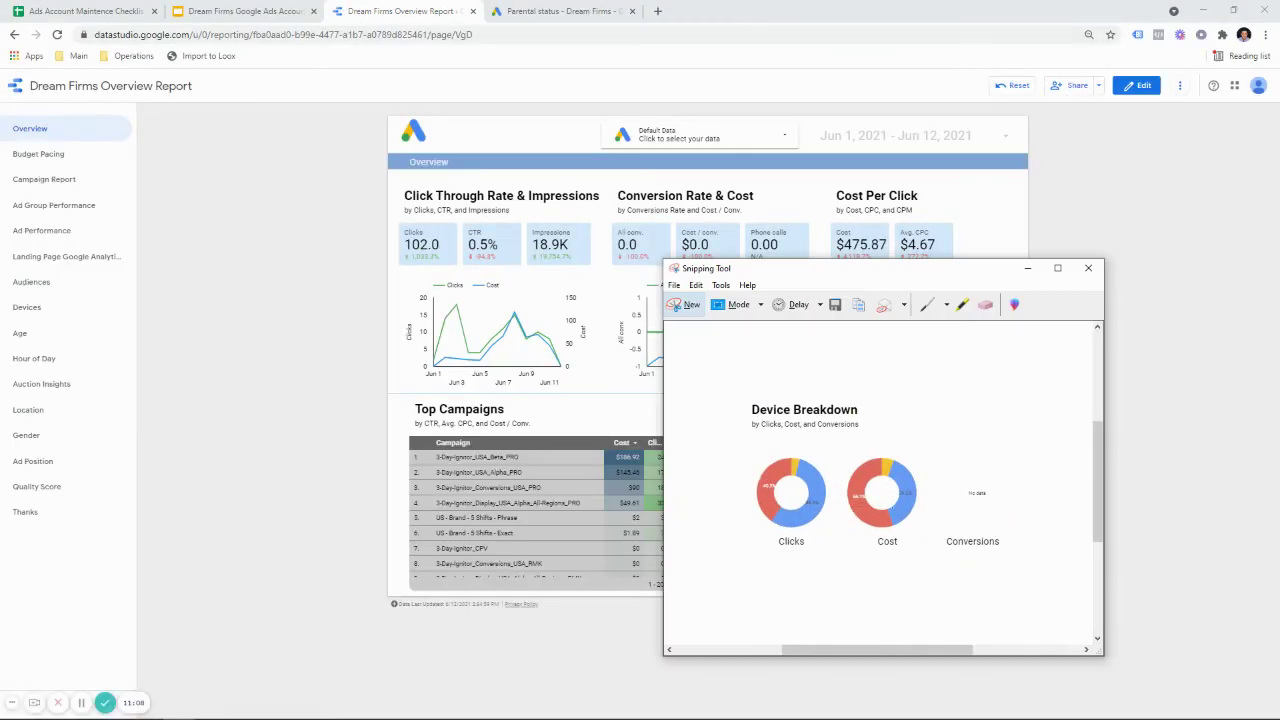
{"action": "right_click", "coordinate": [805, 499]}
{"action": "left_click", "coordinate": [822, 527]}
Paste the Device Breakdown charts image at the slide's upper right, then check the donut percentages
{"action": "left_click", "coordinate": [245, 11]}
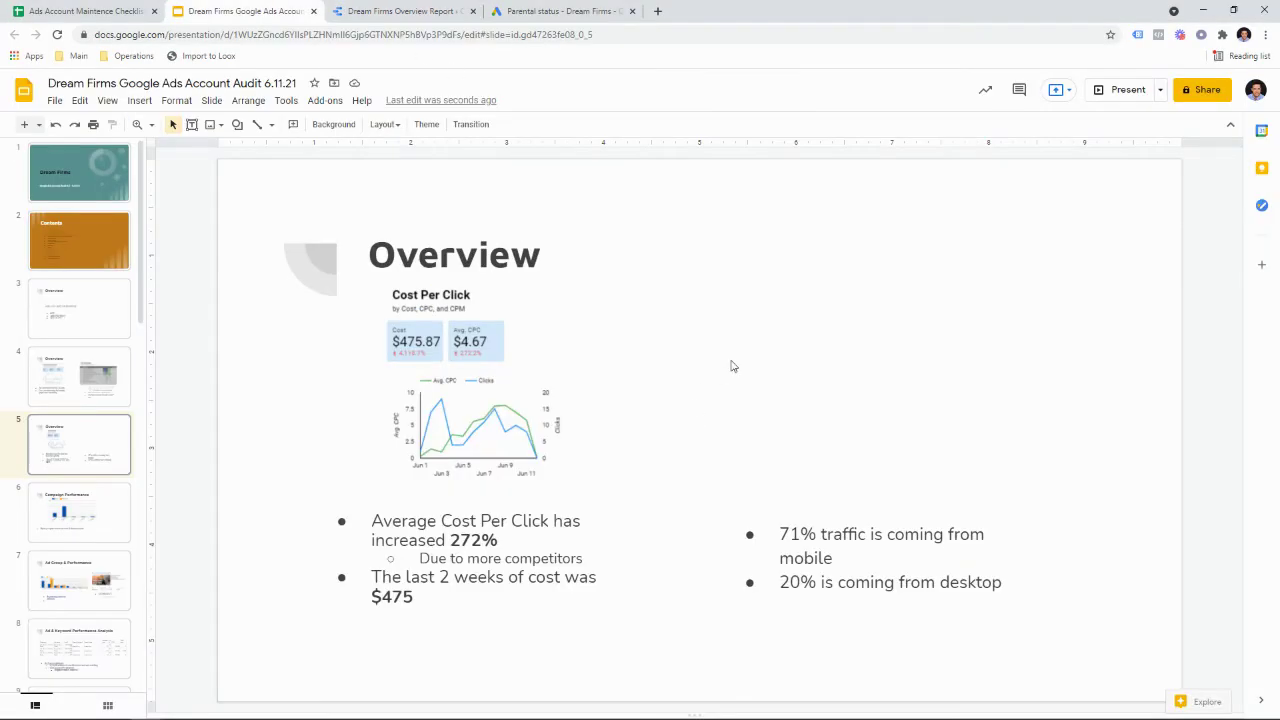
{"action": "key", "text": "ctrl+v"}
{"action": "left_click_drag", "start_coordinate": [769, 340], "coordinate": [929, 262]}
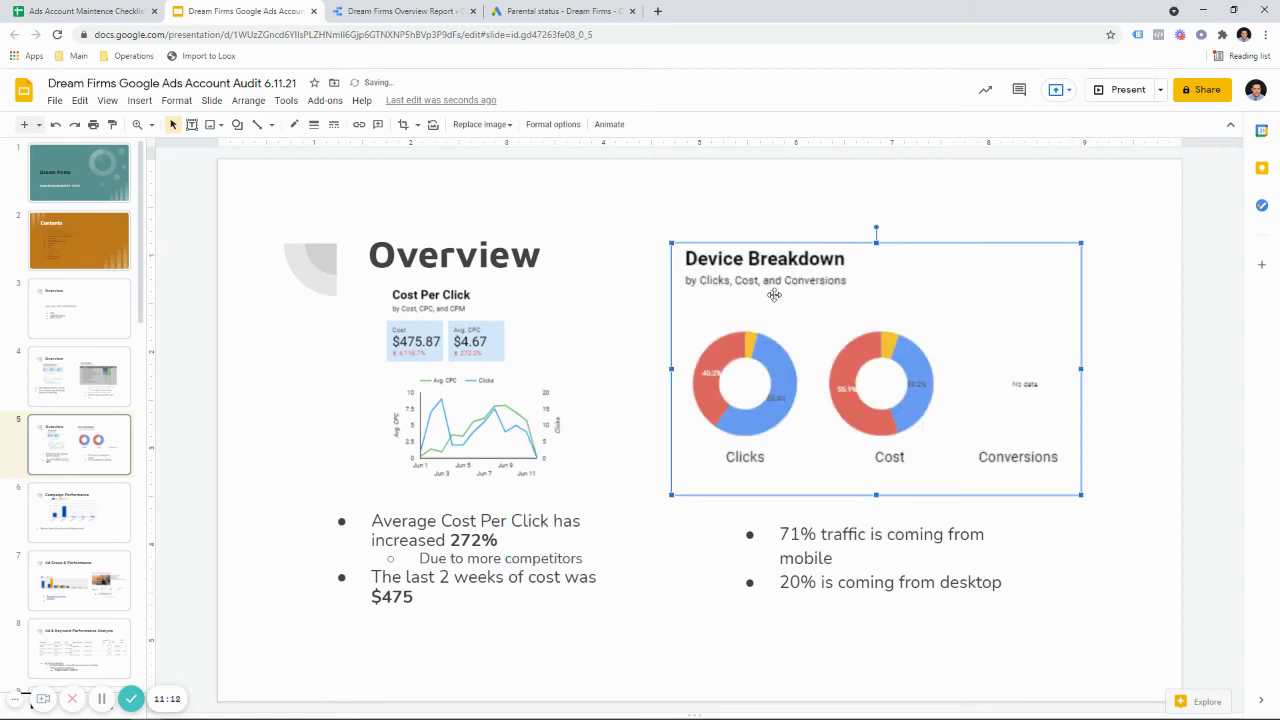
{"action": "left_click", "coordinate": [416, 11]}
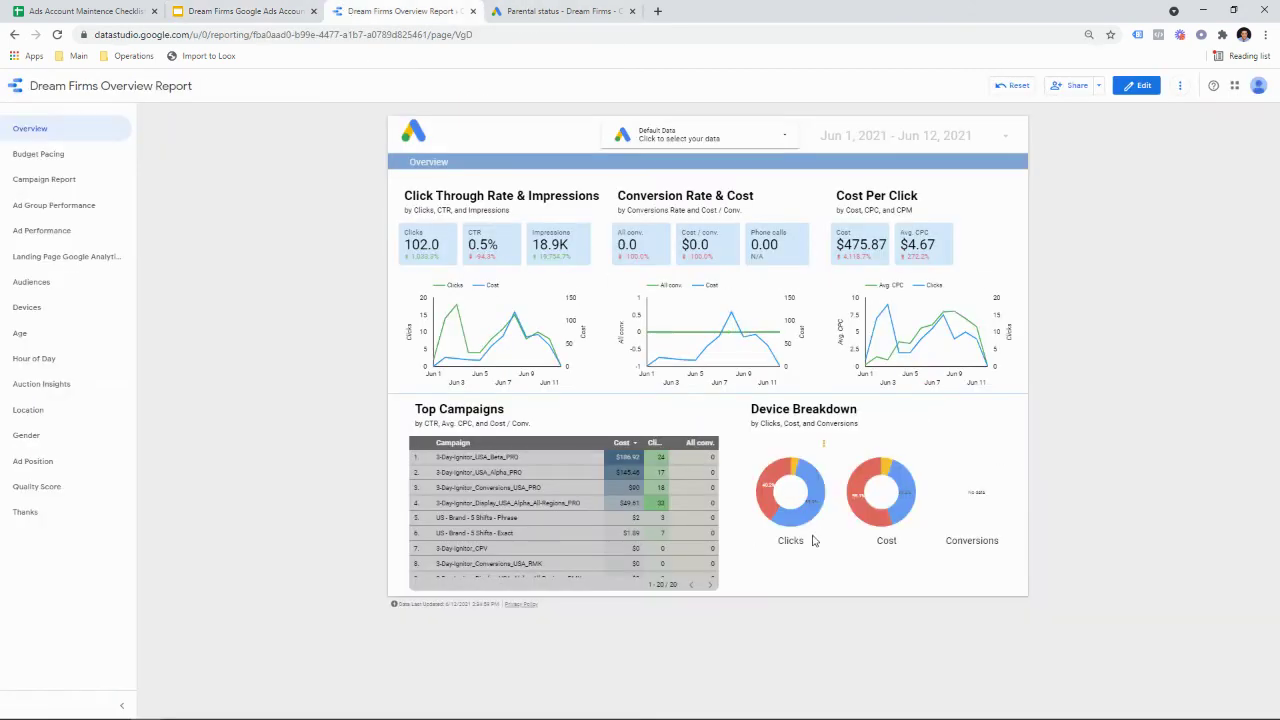
{"action": "mouse_move", "coordinate": [800, 522]}
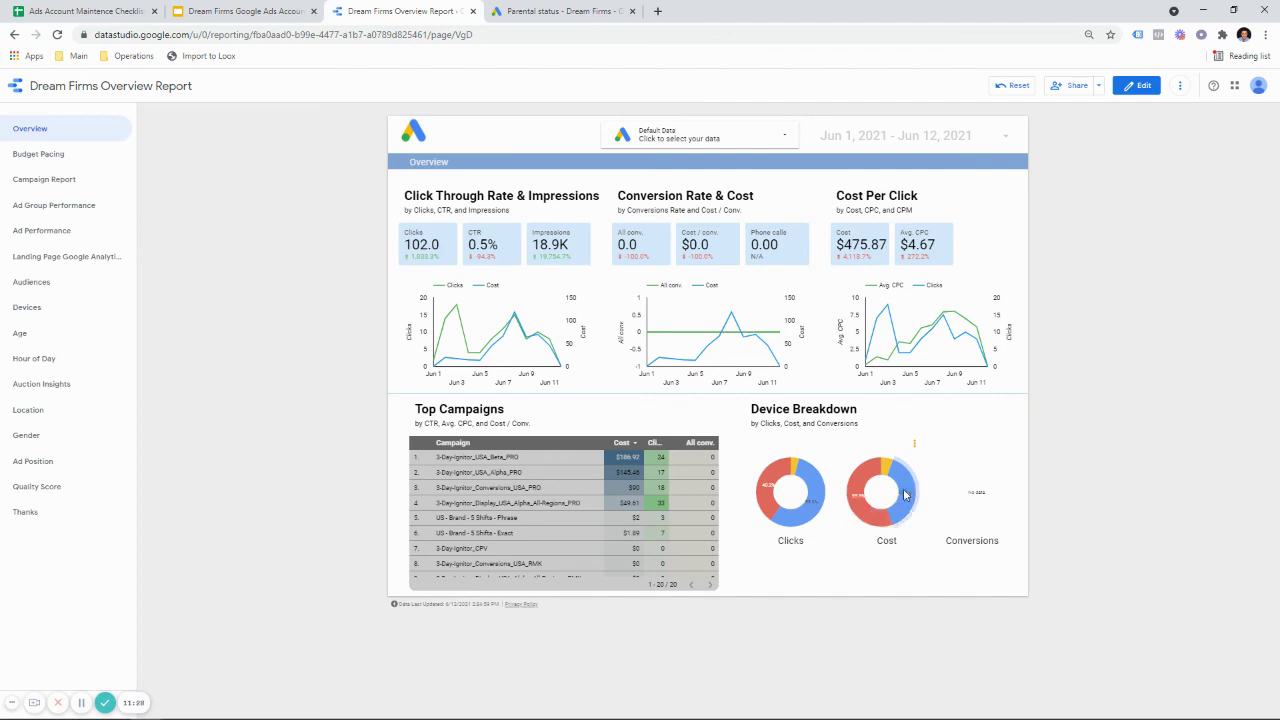
Replace the 71% mobile bullet with '40% traffic coming from computer & 40% mobile'
{"action": "left_click", "coordinate": [563, 11]}
{"action": "left_click", "coordinate": [245, 11]}
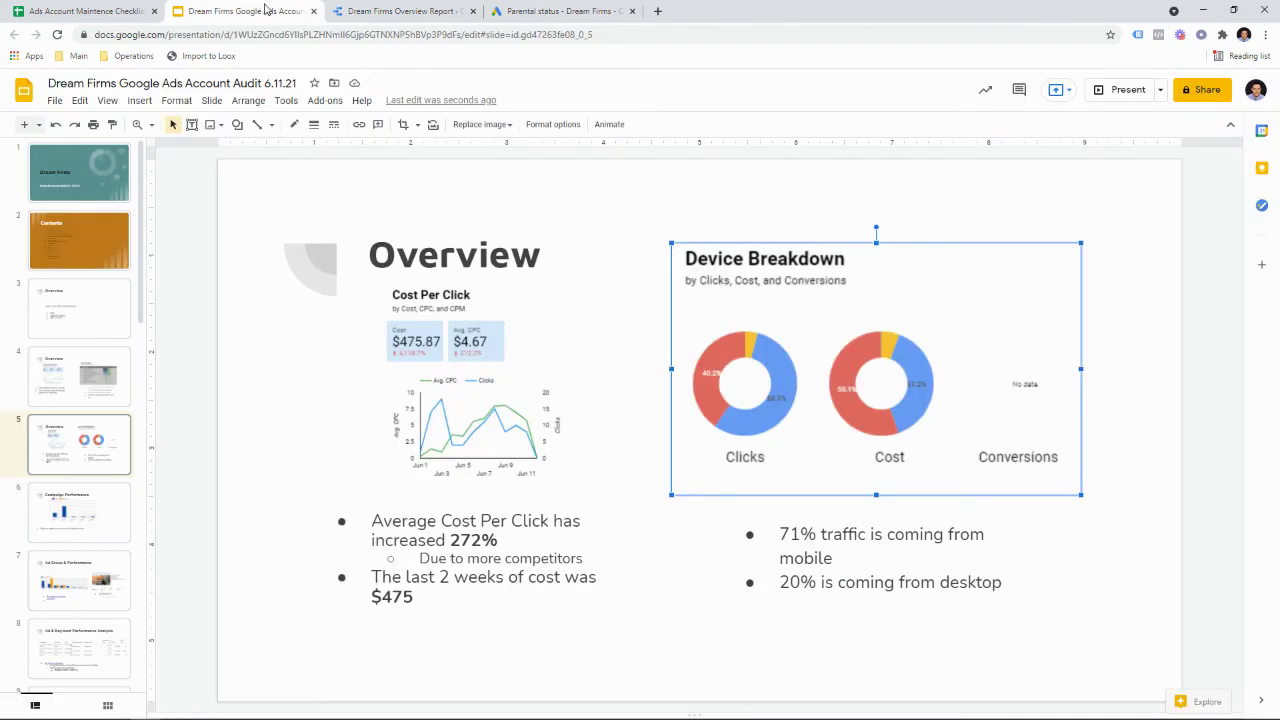
{"action": "left_click", "coordinate": [871, 558]}
{"action": "left_click_drag", "start_coordinate": [871, 558], "coordinate": [763, 528]}
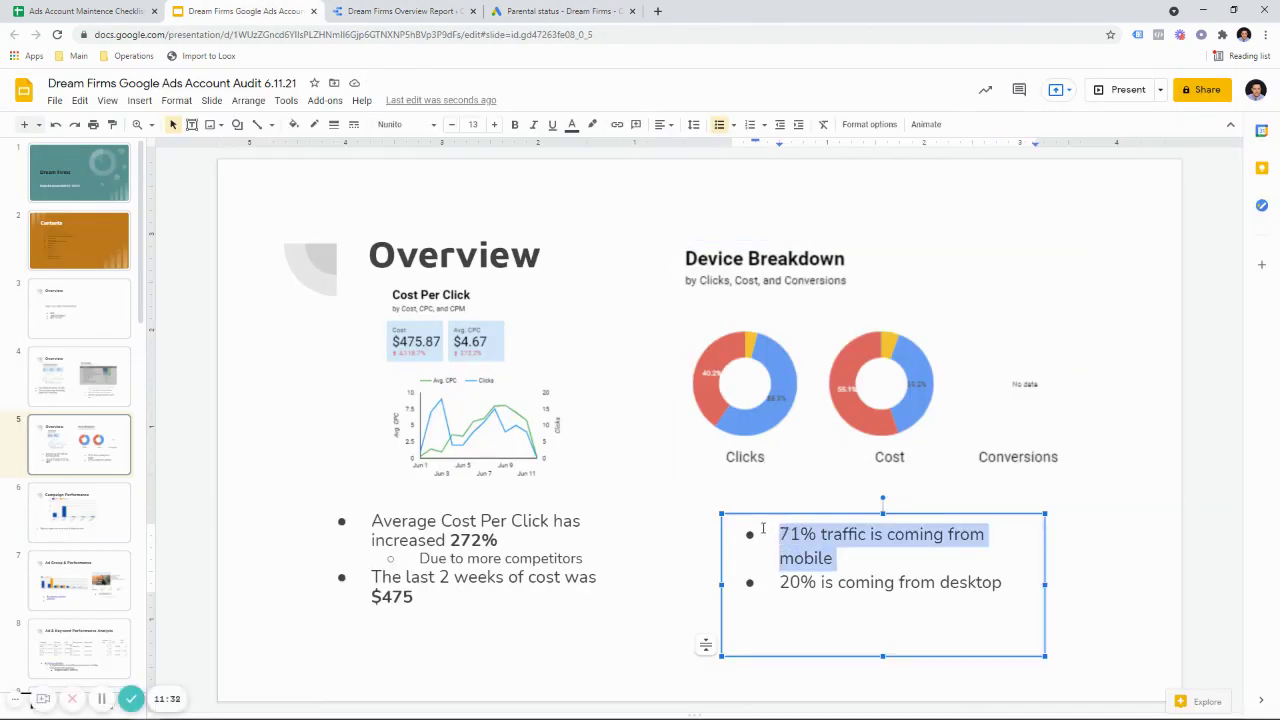
{"action": "type", "text": "40%"}
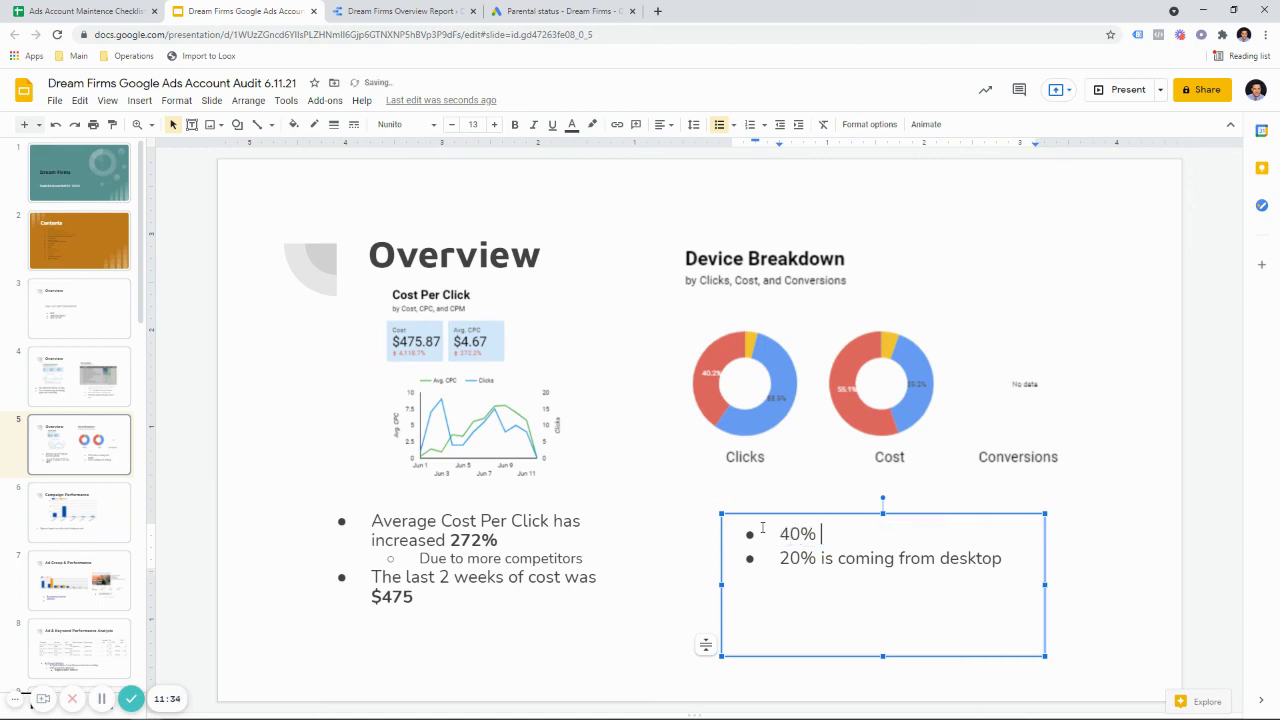
{"action": "type", "text": " traffic coming from "}
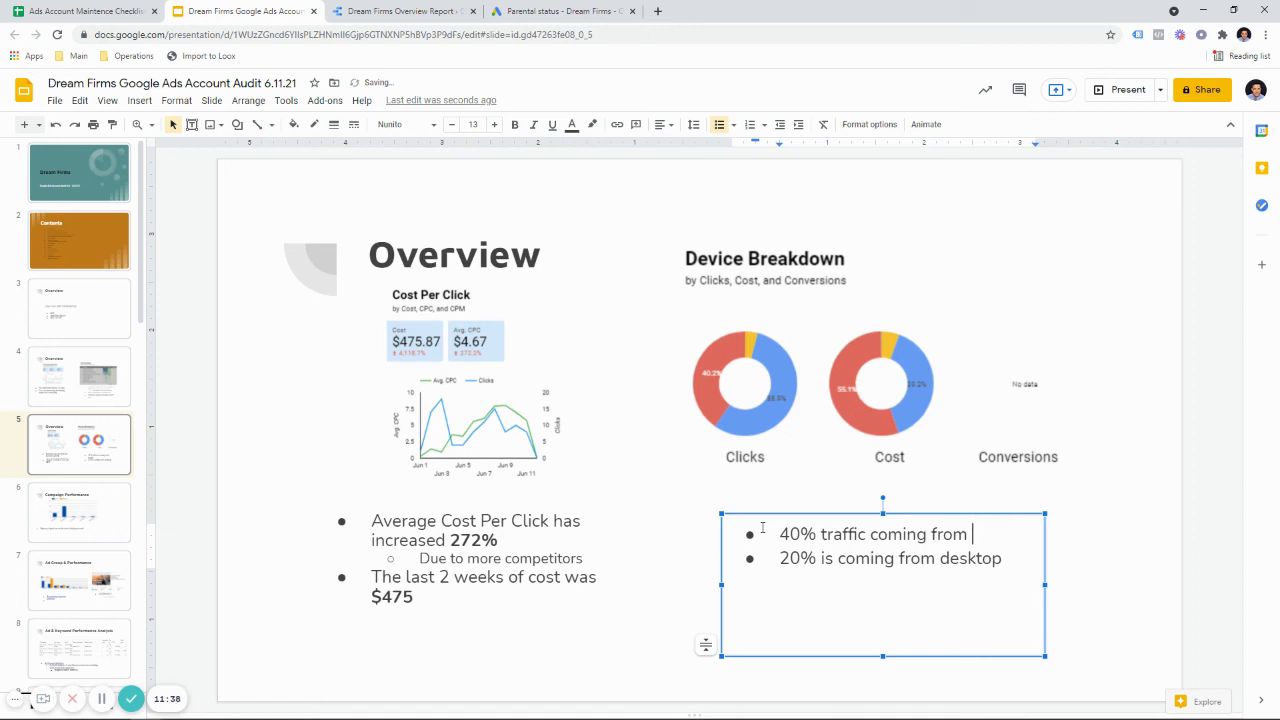
{"action": "type", "text": "comptu"}
{"action": "key", "text": "BackSpace"}
{"action": "key", "text": "BackSpace"}
{"action": "type", "text": "uter"}
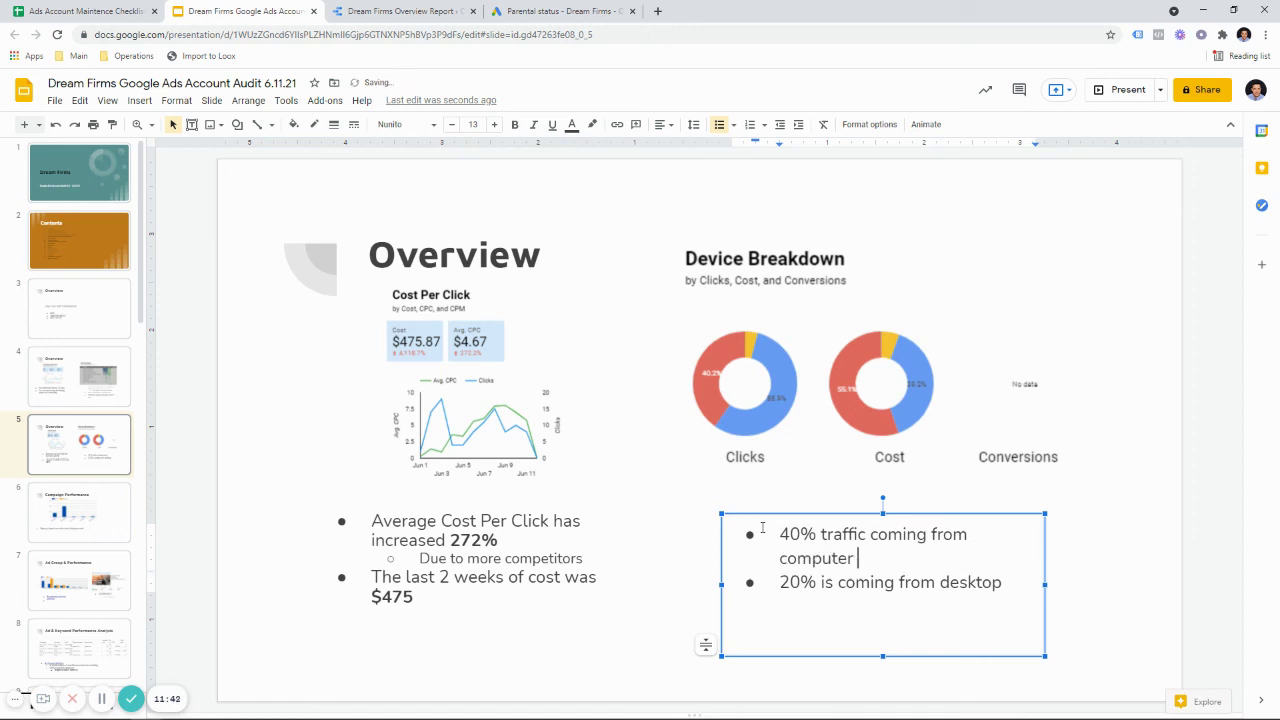
{"action": "type", "text": " & 40% desk"}
{"action": "key", "text": "BackSpace"}
{"action": "key", "text": "BackSpace"}
{"action": "key", "text": "BackSpace"}
{"action": "key", "text": "BackSpace"}
{"action": "type", "text": "mobile"}
Add an indented sub-point saying the high desktop traffic could mean more business professionals
{"action": "key", "text": "Return"}
{"action": "key", "text": "Tab"}
{"action": "type", "text": "This is"}
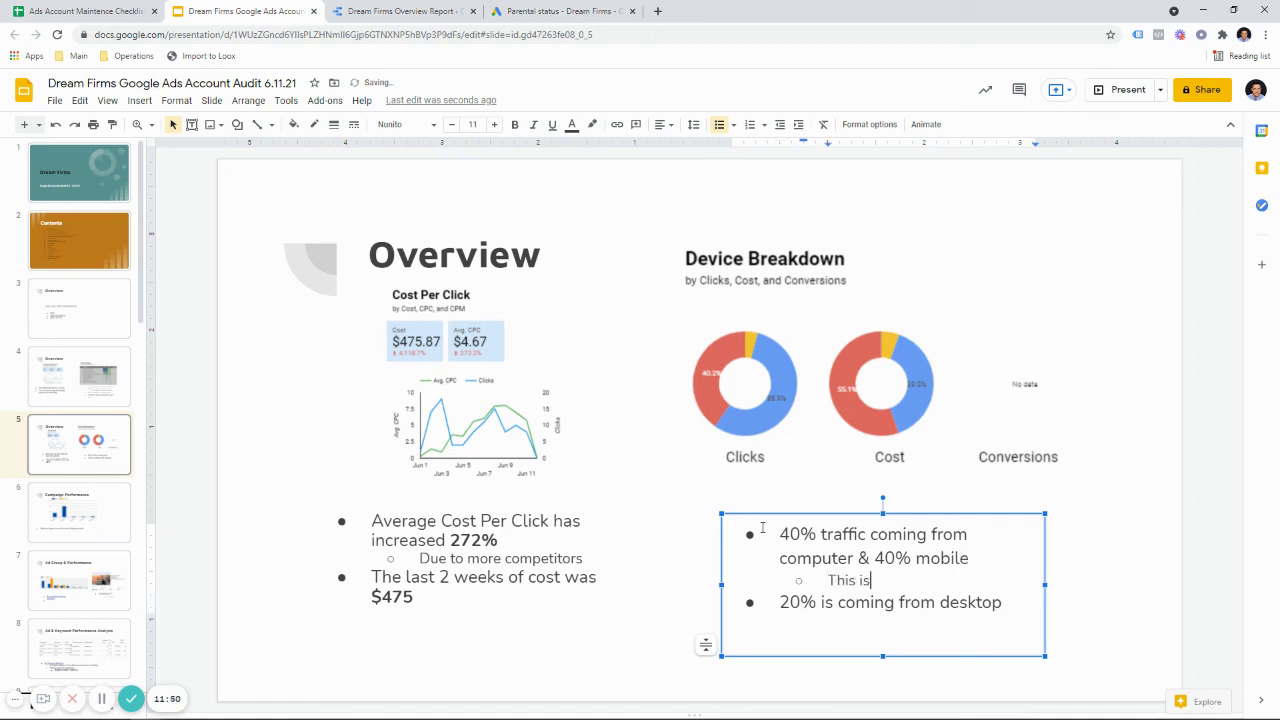
{"action": "type", "text": " much high desktop traffic "}
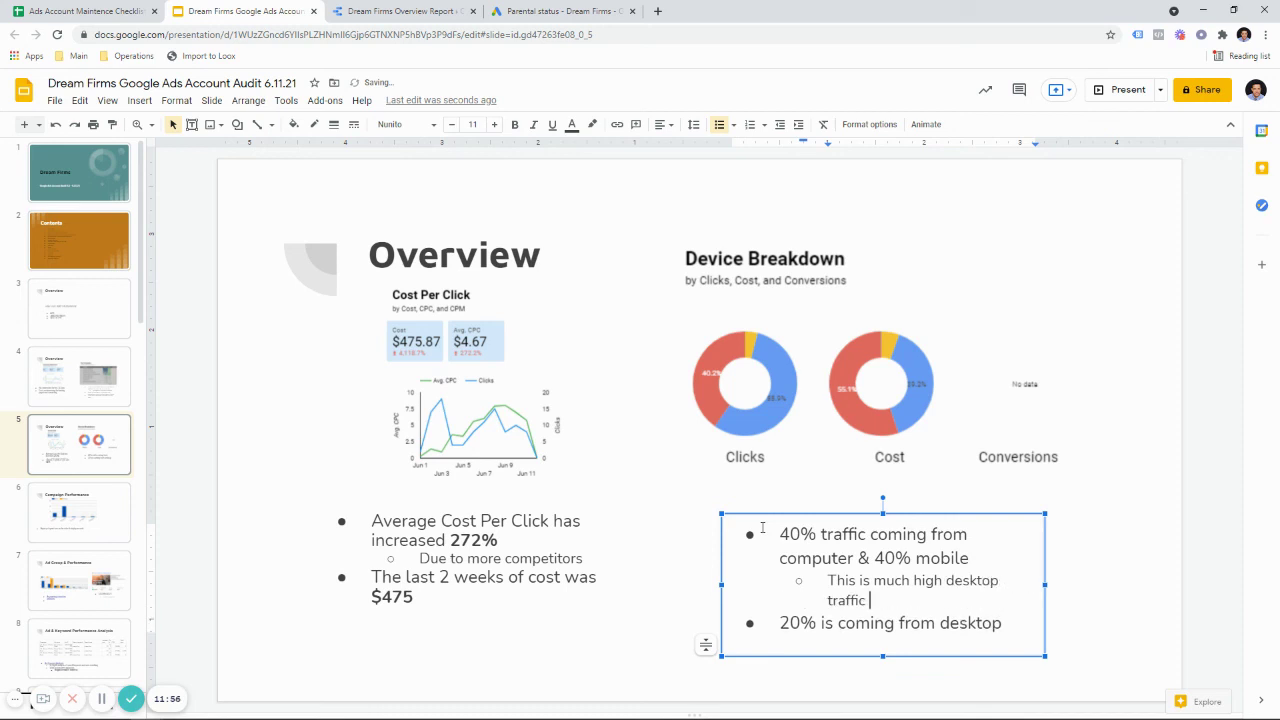
{"action": "type", "text": "could mean more "}
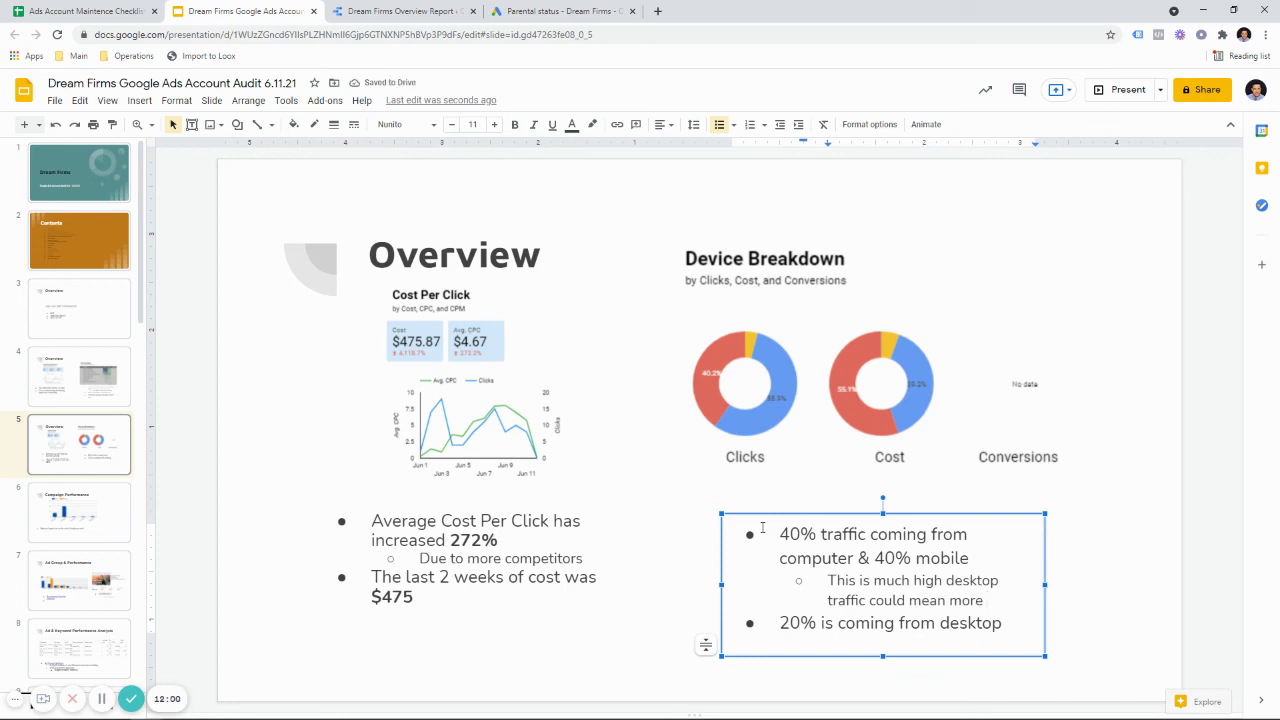
{"action": "type", "text": "business profess"}
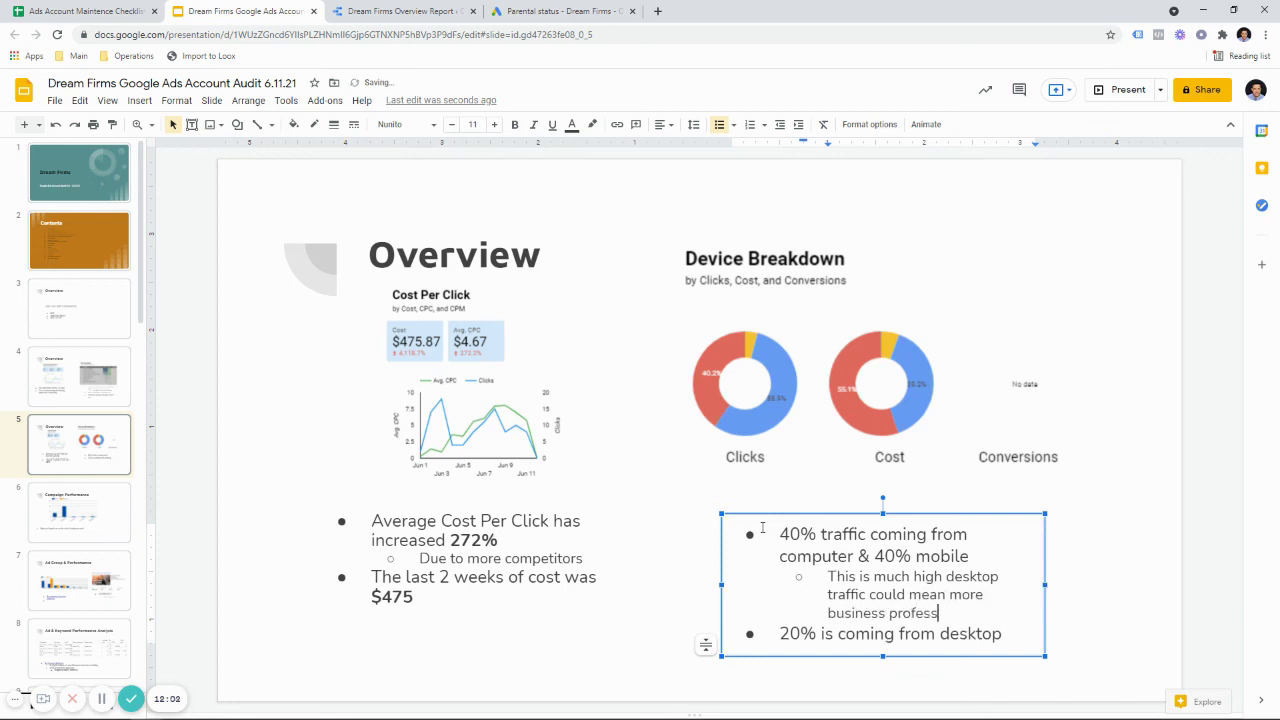
{"action": "type", "text": "sonals"}
Replace the 20% desktop bullet with 'The costs are split 80% between these 2 devices' and bold the 40% and 80% figures
{"action": "left_click_drag", "start_coordinate": [997, 633], "coordinate": [759, 628]}
{"action": "type", "text": "The "}
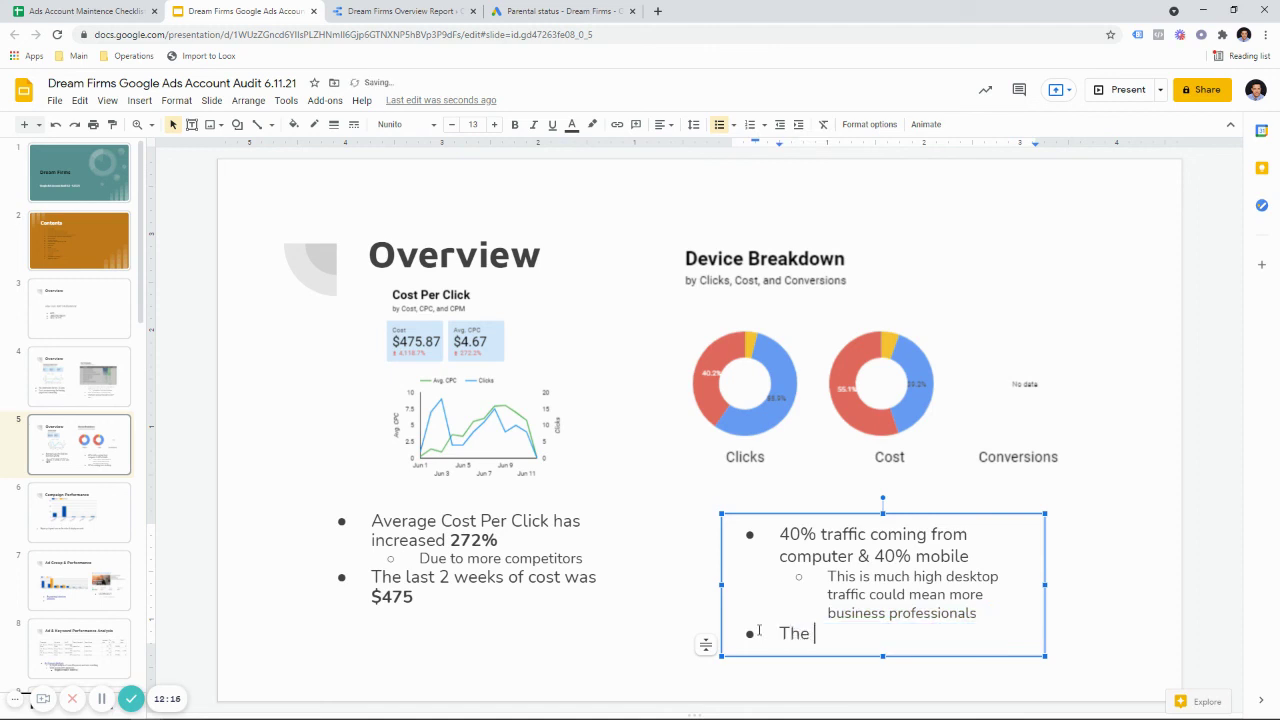
{"action": "type", "text": "costs are split 80% betw"}
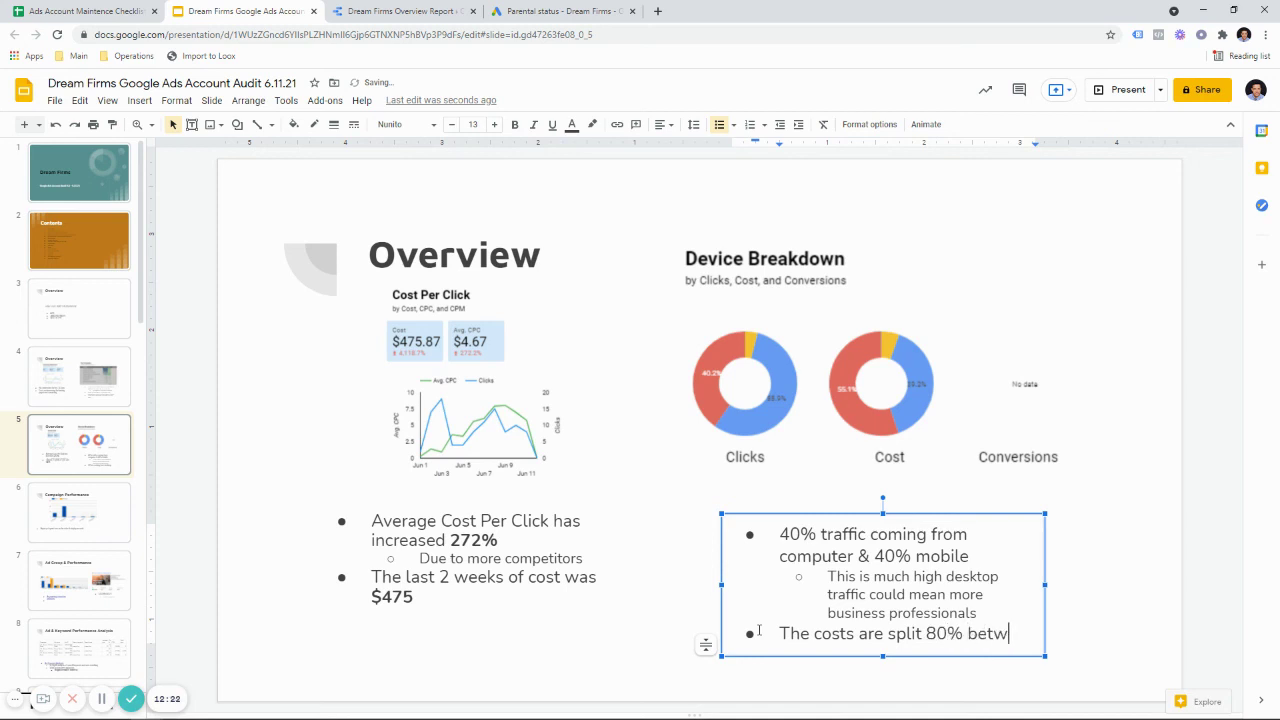
{"action": "type", "text": "een these "}
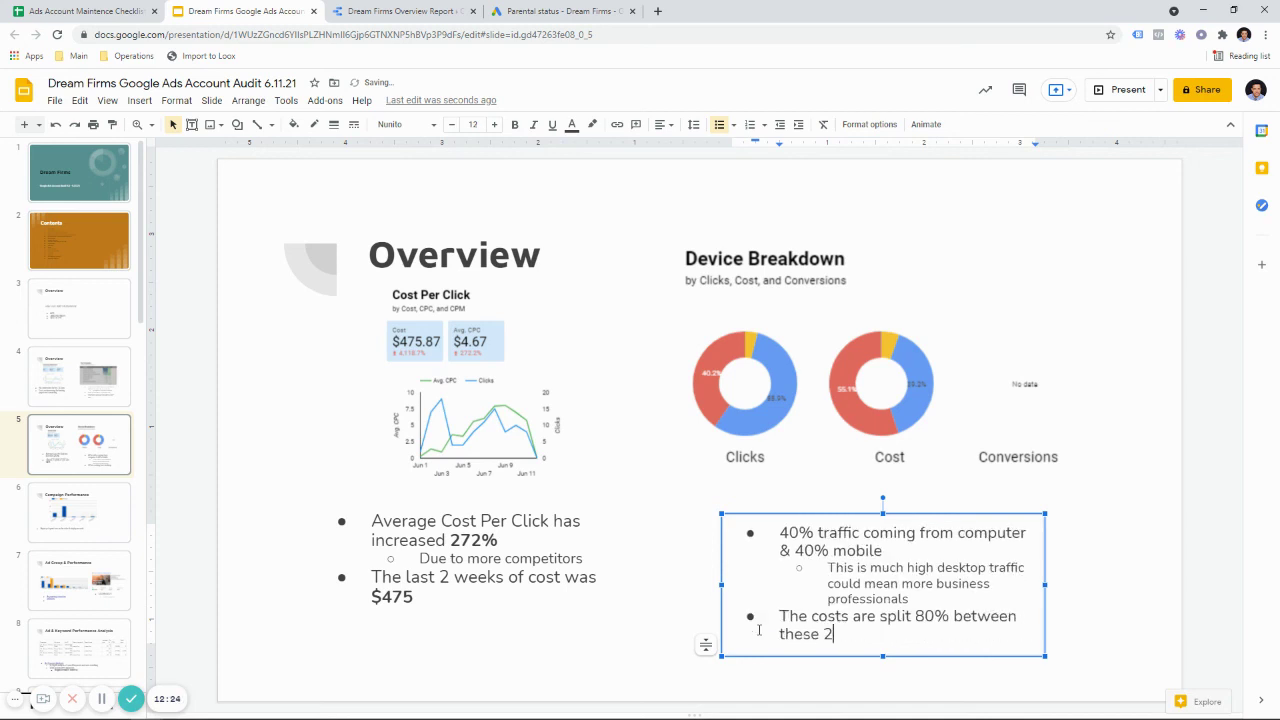
{"action": "type", "text": "2 devices"}
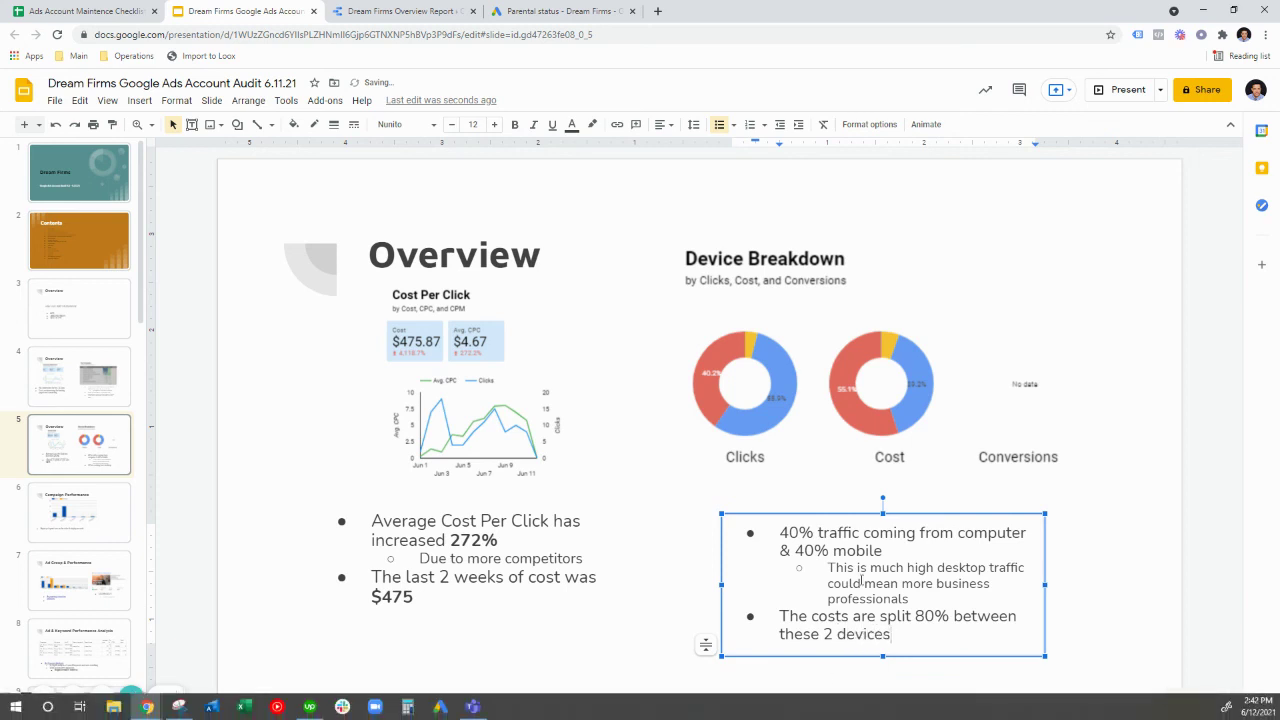
{"action": "mouse_move", "coordinate": [789, 533]}
{"action": "left_mouse_down"}
{"action": "mouse_move", "coordinate": [801, 533]}
{"action": "mouse_move", "coordinate": [779, 534]}
{"action": "mouse_move", "coordinate": [796, 550]}
{"action": "left_mouse_up"}
{"action": "key", "text": "ctrl+b"}
{"action": "key", "text": "ctrl+b"}
{"action": "left_click", "coordinate": [940, 613]}
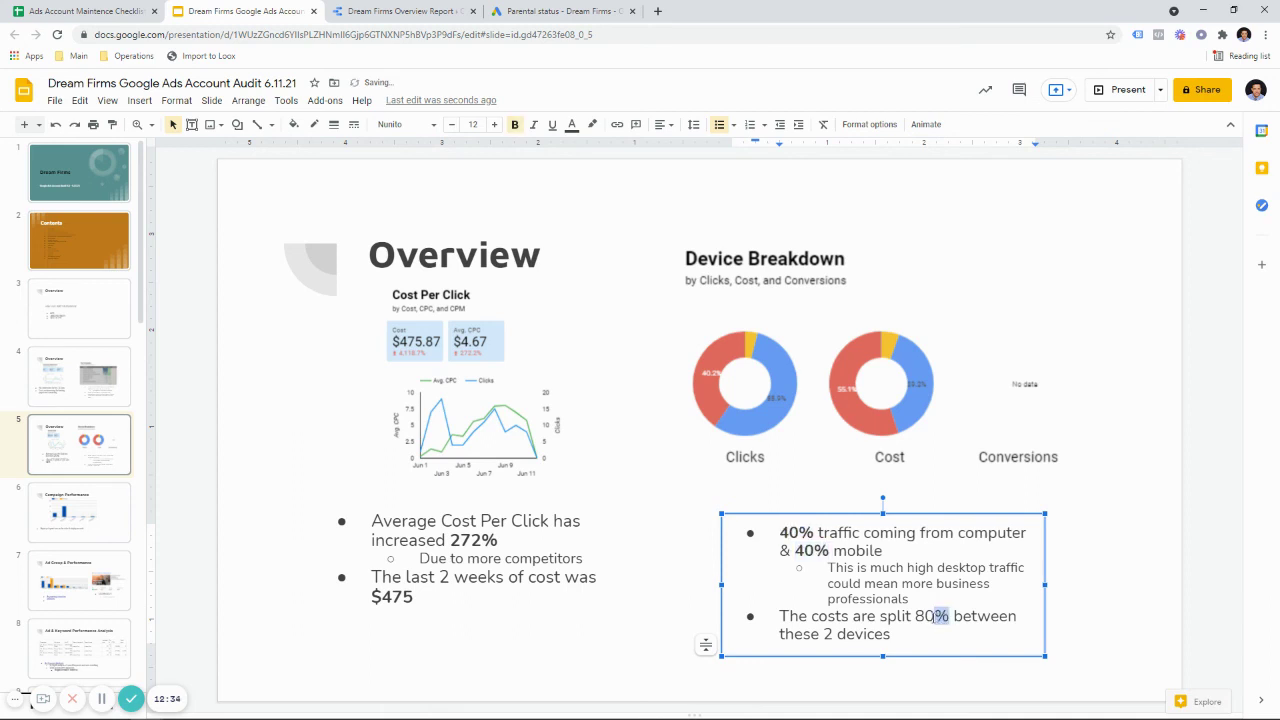
{"action": "left_click_drag", "start_coordinate": [950, 615], "coordinate": [913, 612]}
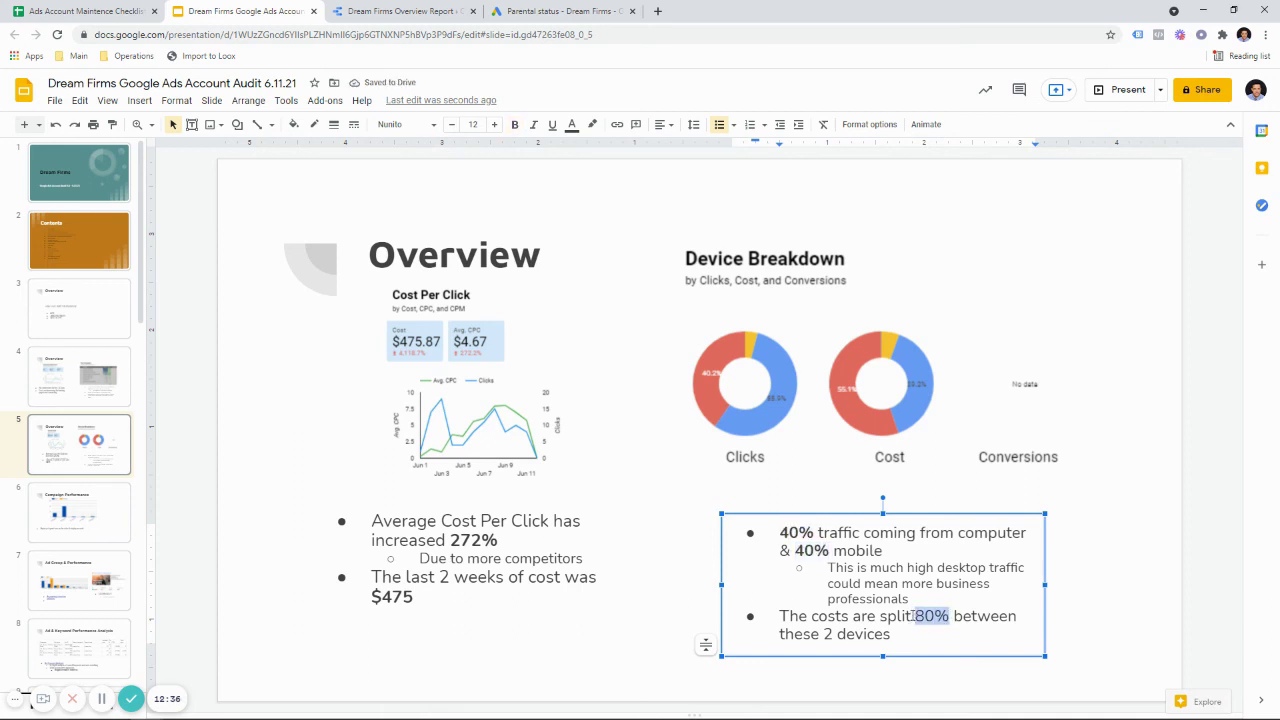
{"action": "key", "text": "ctrl+b"}
{"action": "left_click", "coordinate": [953, 586]}
Review slides 4, 3 and 4 again, ending back on slide 5's Device Breakdown analysis
{"action": "left_click", "coordinate": [32, 388]}
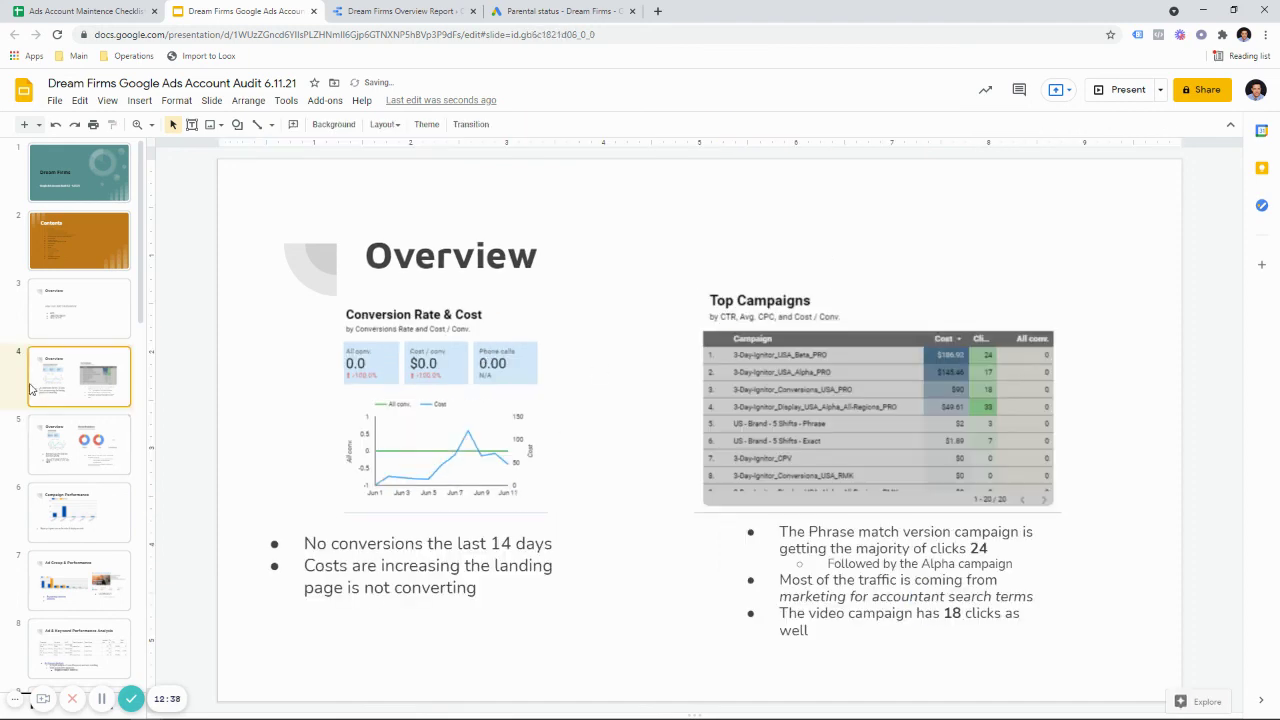
{"action": "left_click", "coordinate": [40, 440]}
{"action": "left_click", "coordinate": [40, 380]}
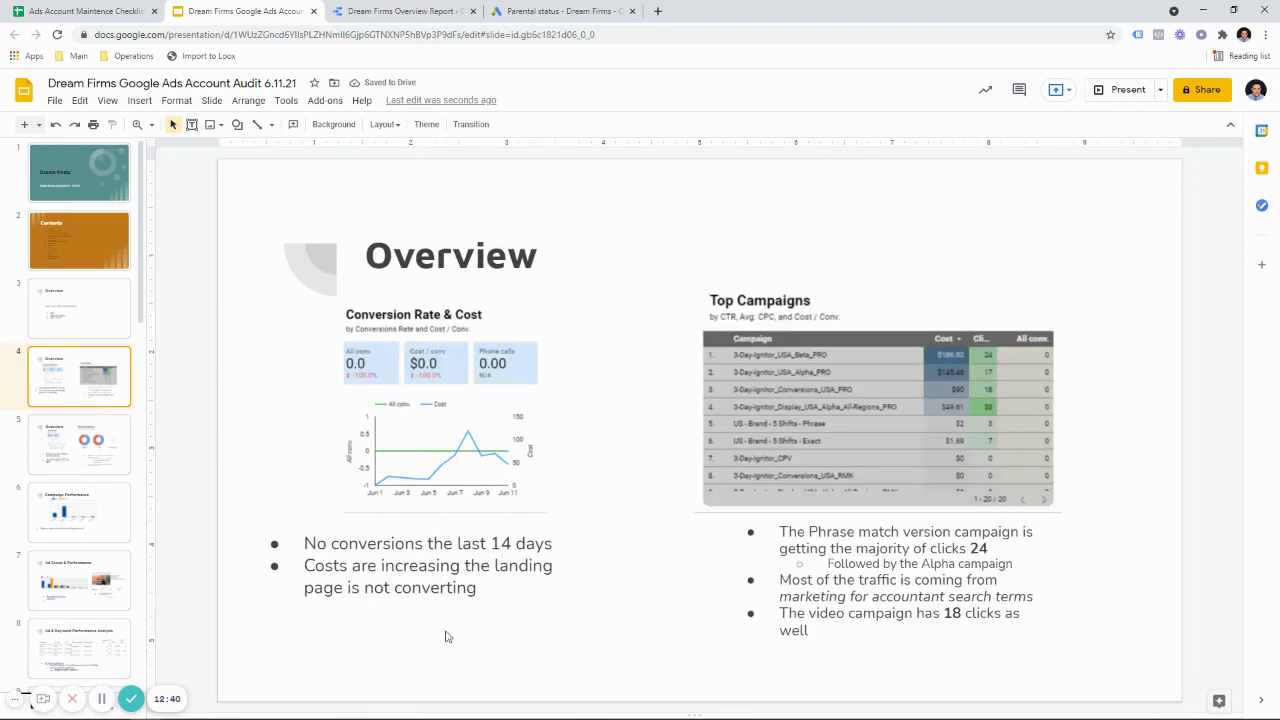
{"action": "left_click", "coordinate": [85, 332]}
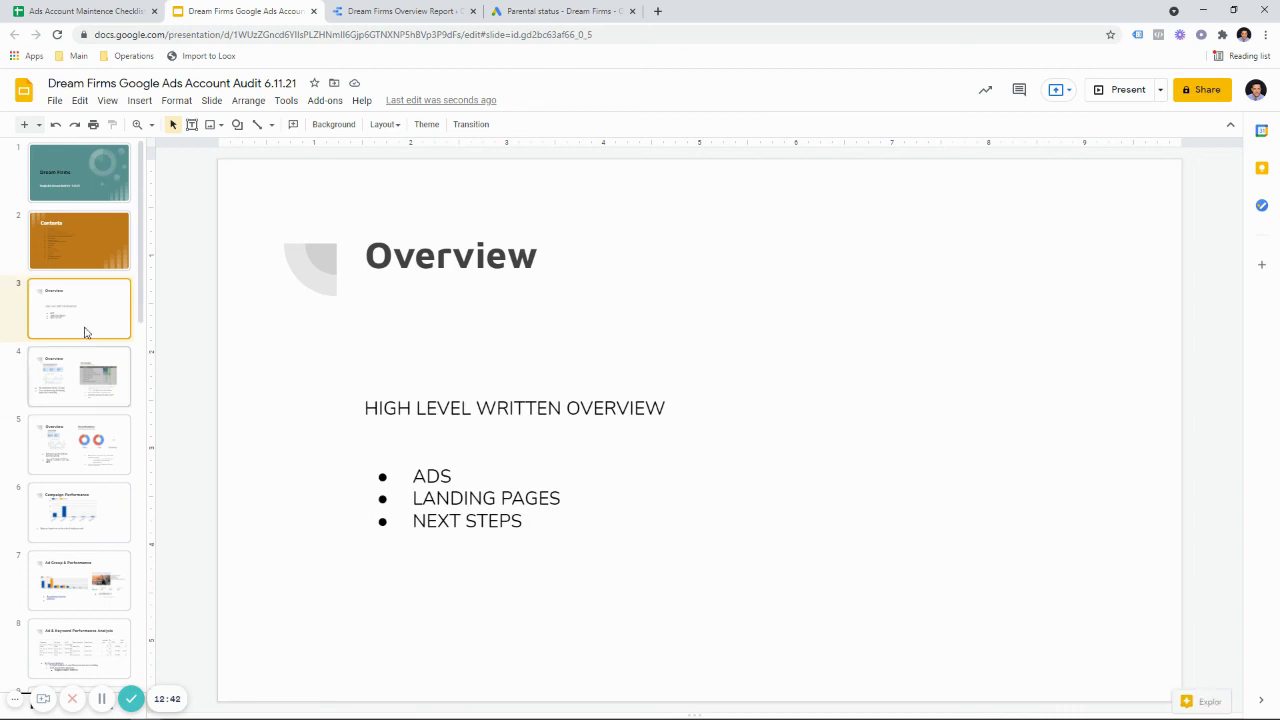
{"action": "left_click", "coordinate": [78, 385]}
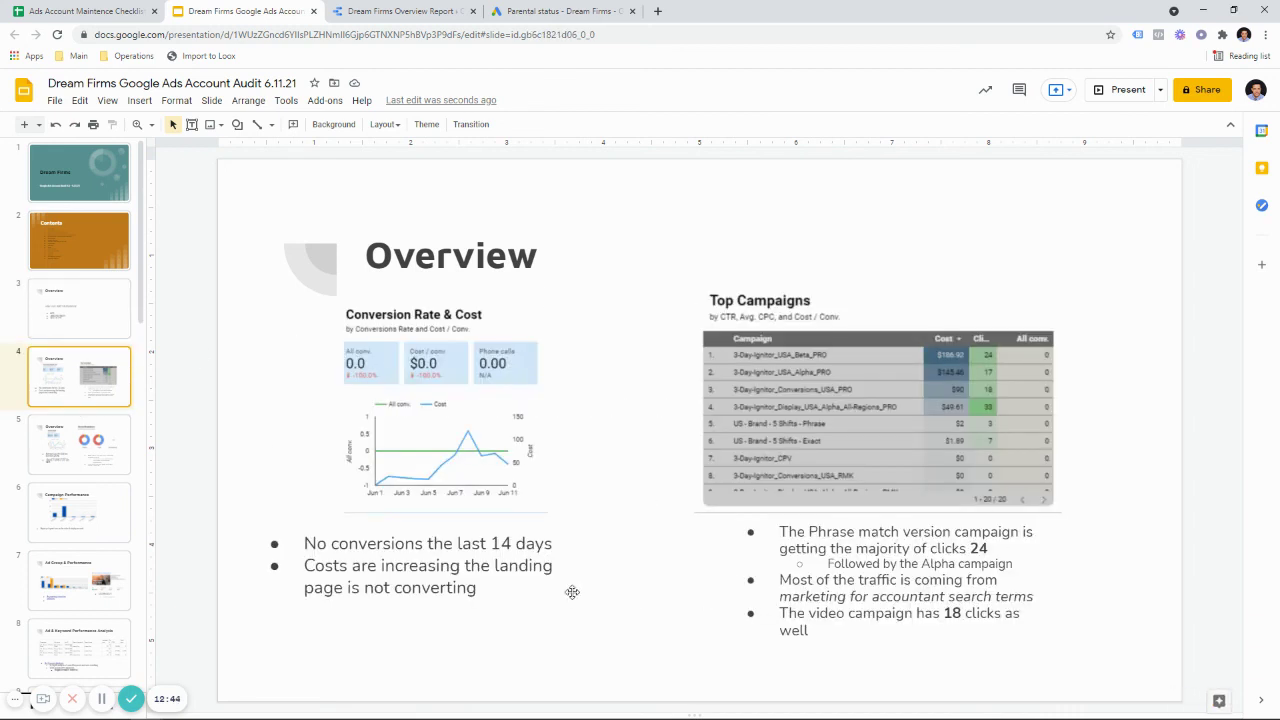
{"action": "left_click", "coordinate": [75, 430]}
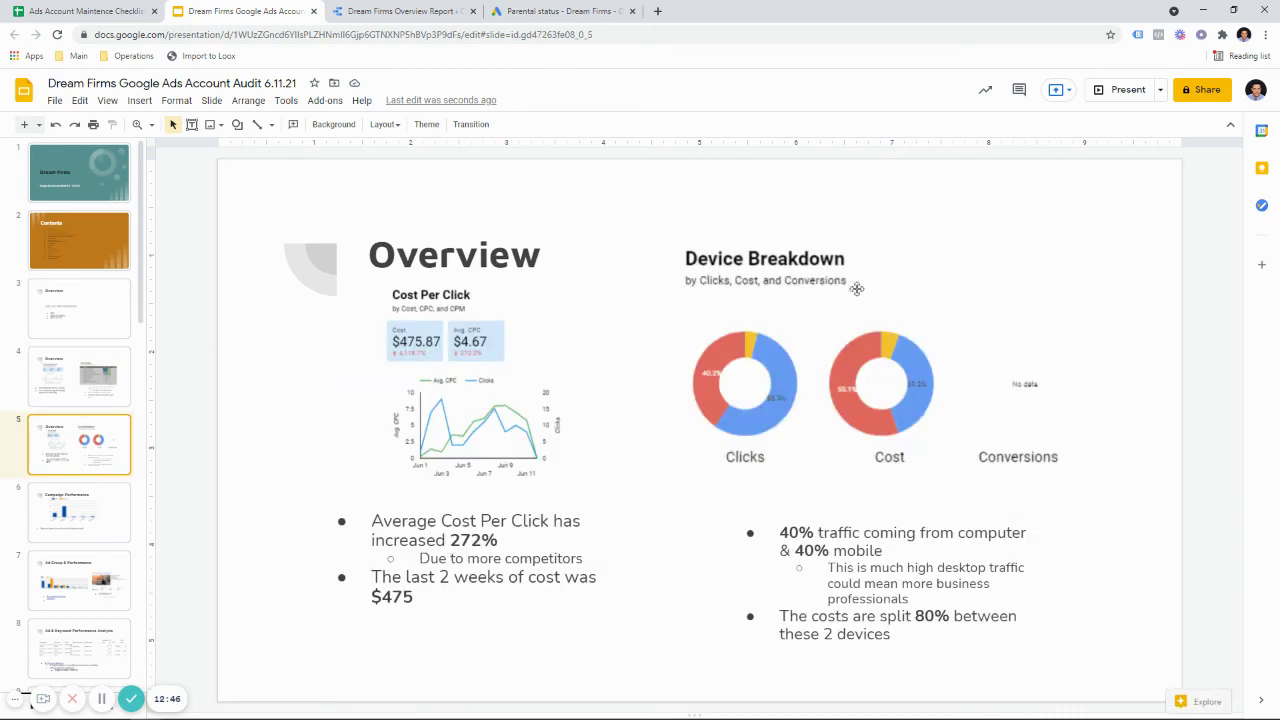